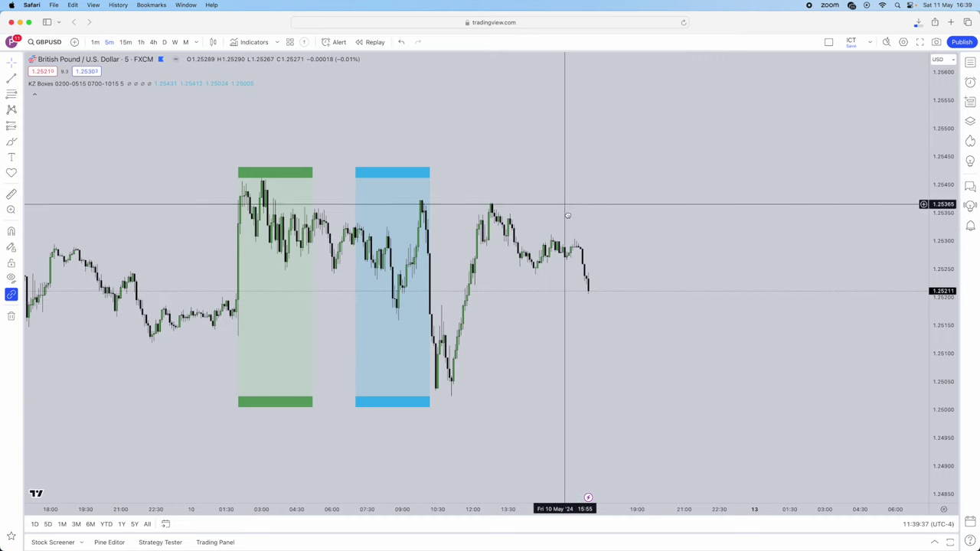
Place a text note above the green session box, with font size 32 and black text colour
left_click_drag(566, 204, 574, 231)
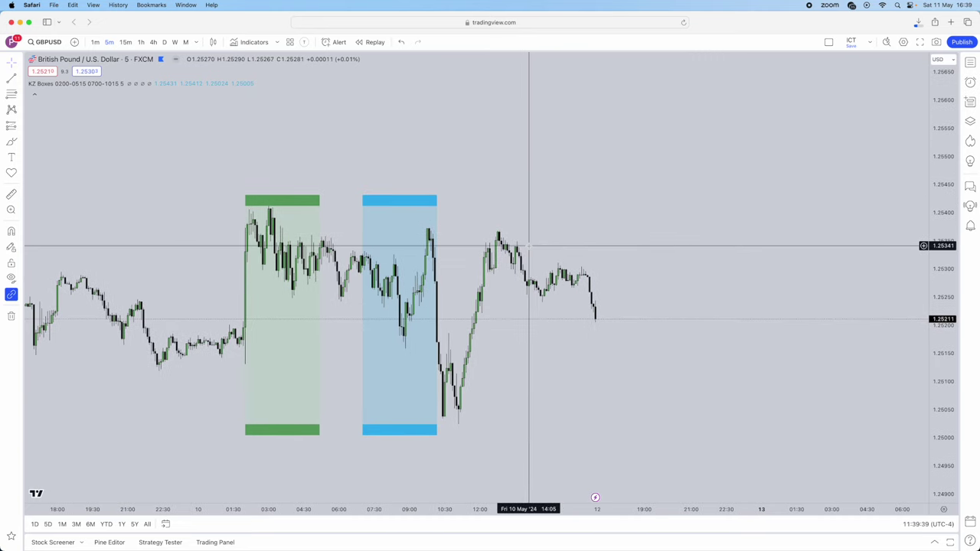
left_click_drag(233, 132, 291, 173)
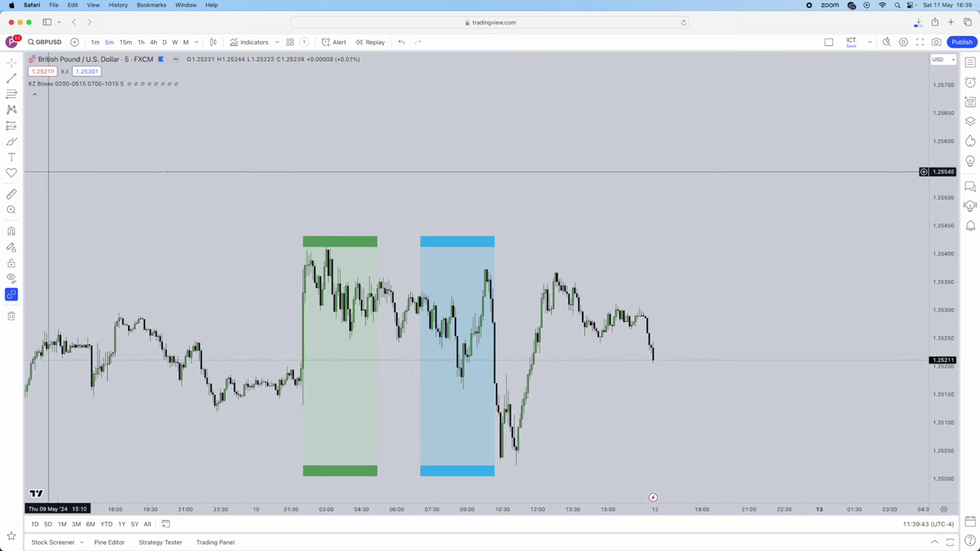
left_click(331, 138)
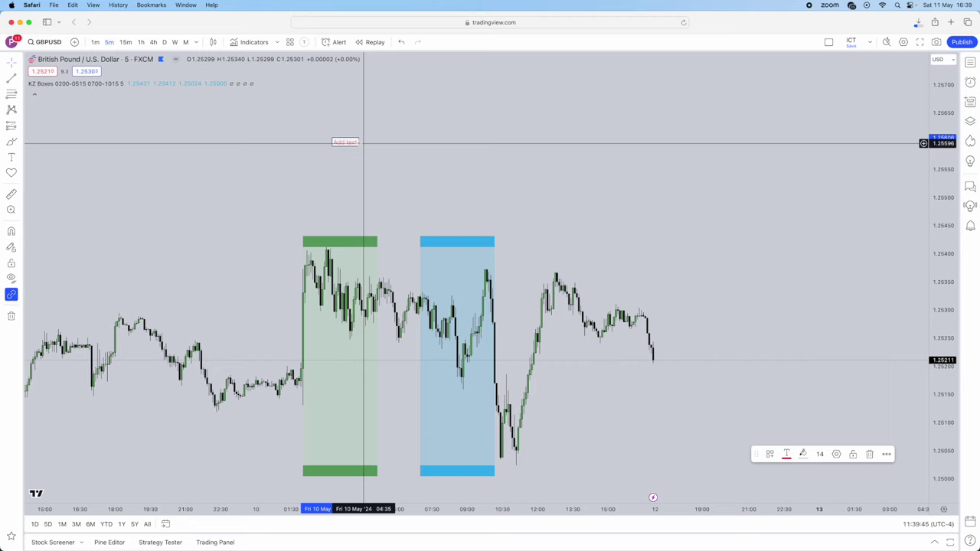
left_click(819, 454)
left_click(822, 528)
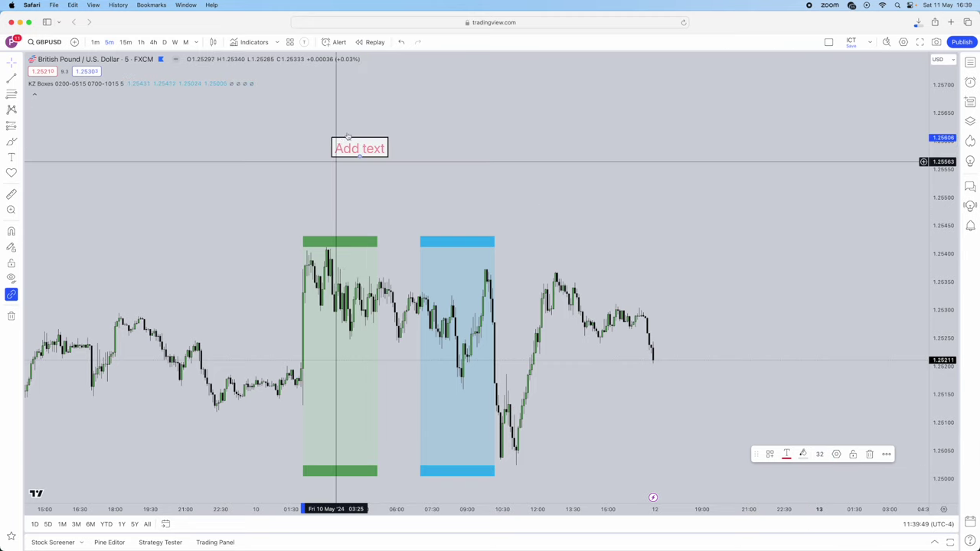
left_click(786, 454)
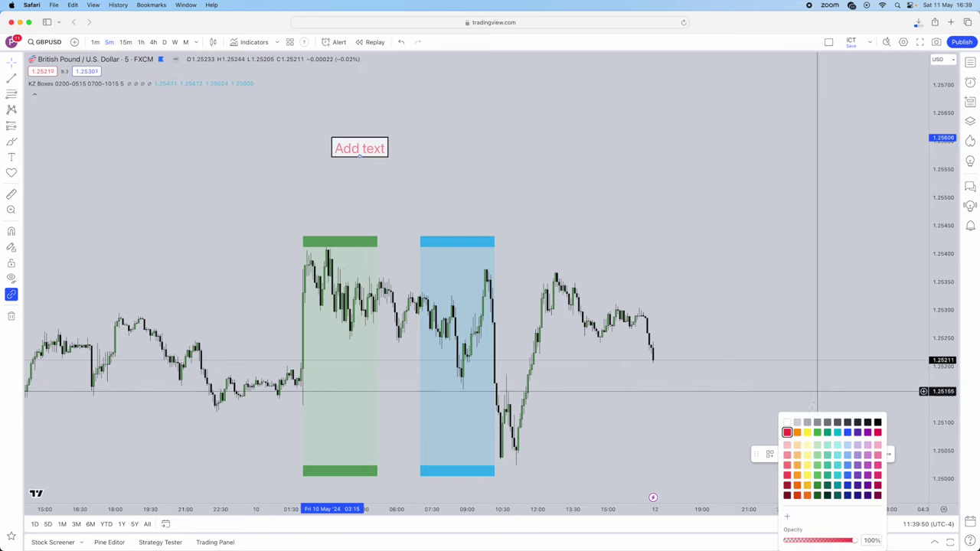
left_click(878, 422)
Enter "TIME (kill zones specifically)" as the first line of the text note
double_click(351, 148)
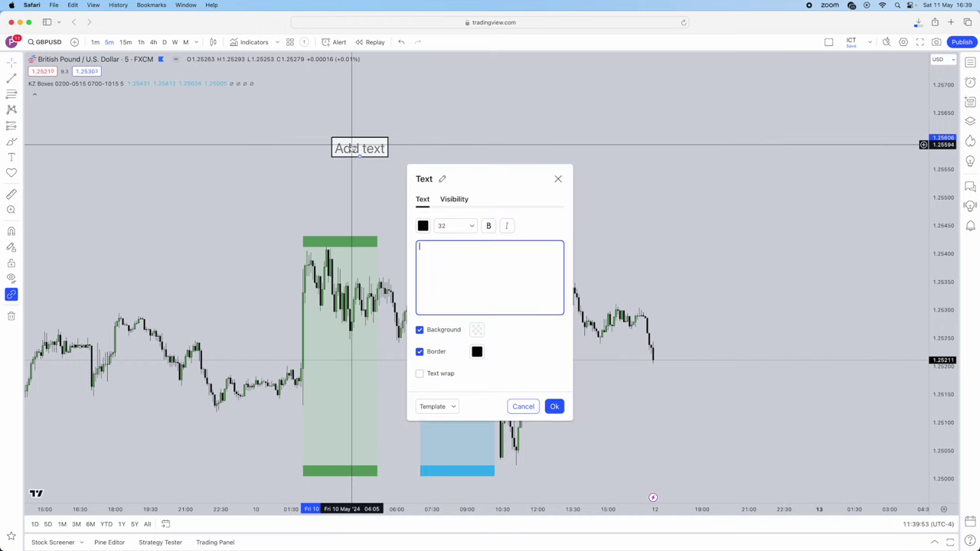
key("Caps_Lock")
type("TIME")
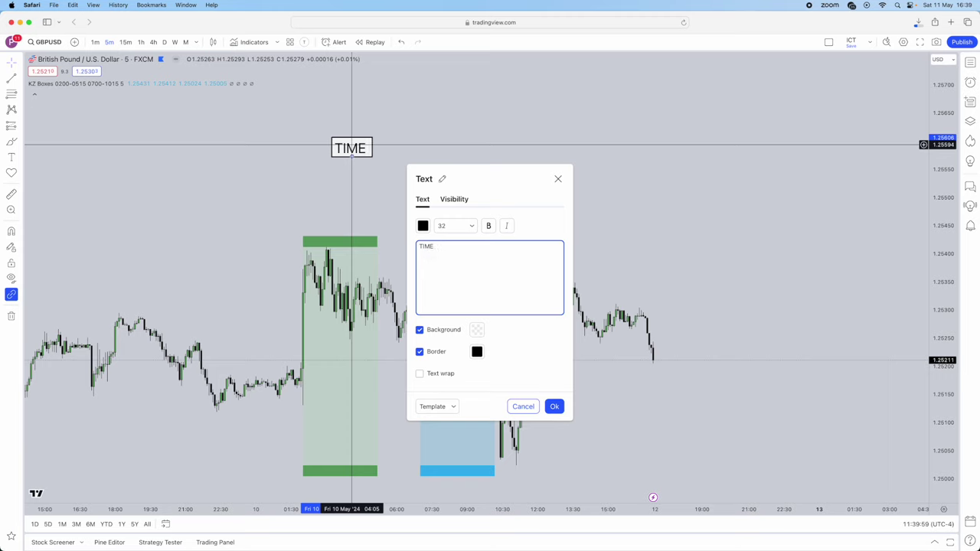
type(" (kill")
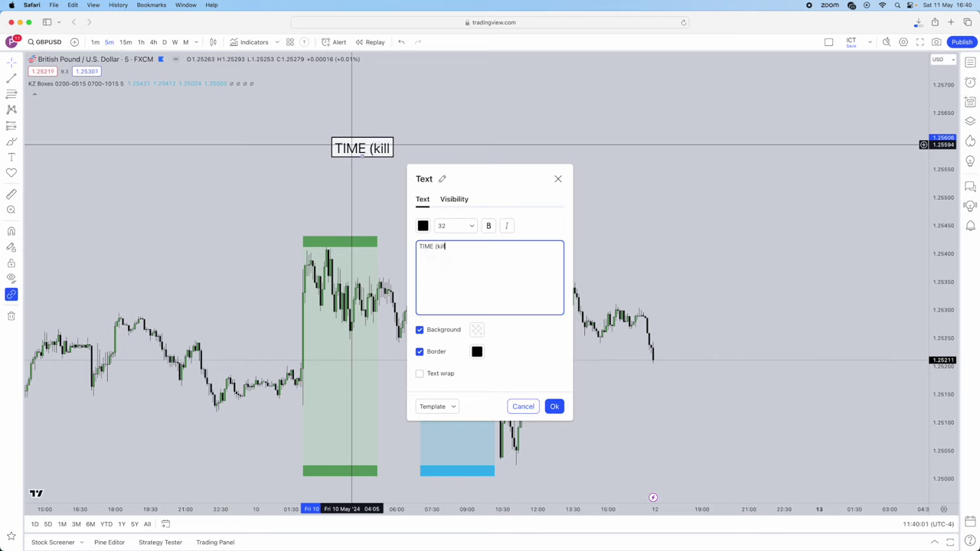
type(" zones")
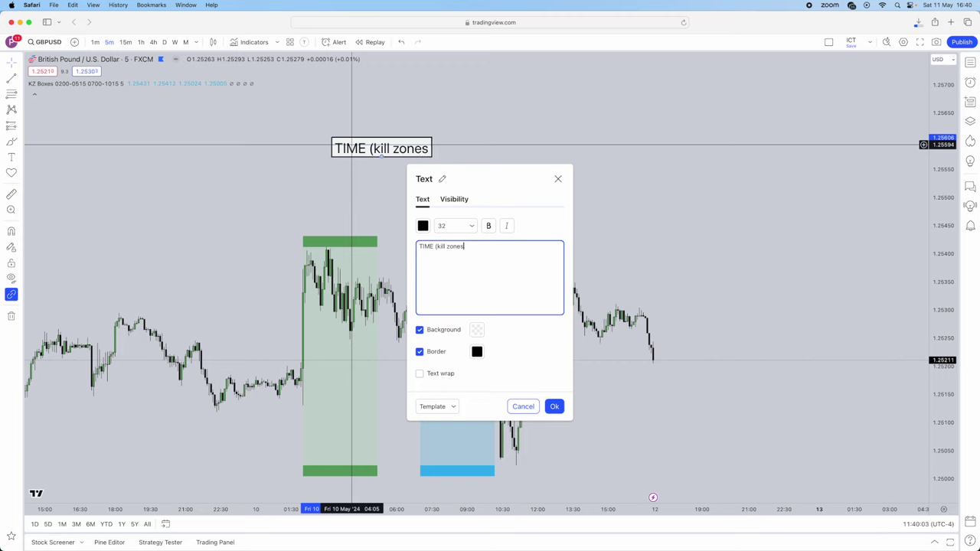
type(" specific")
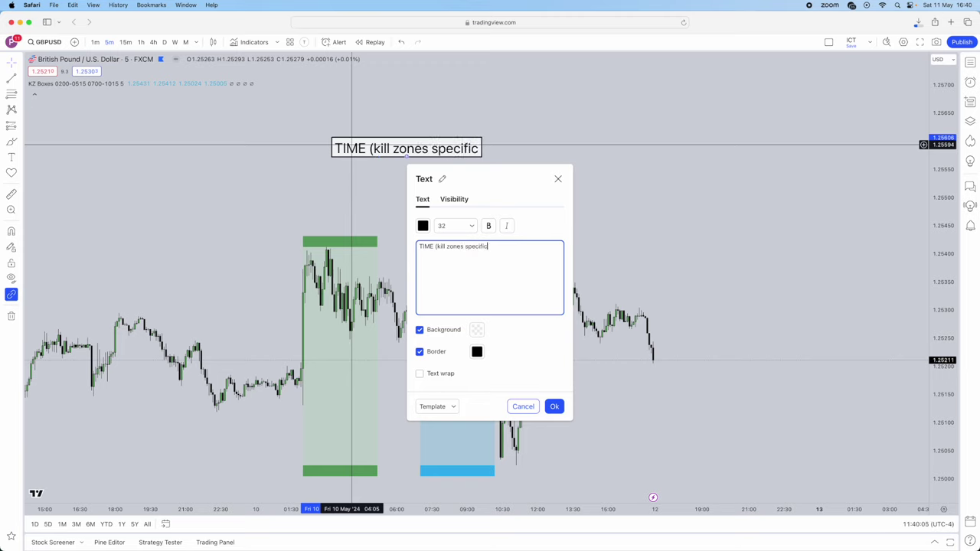
type("ally)")
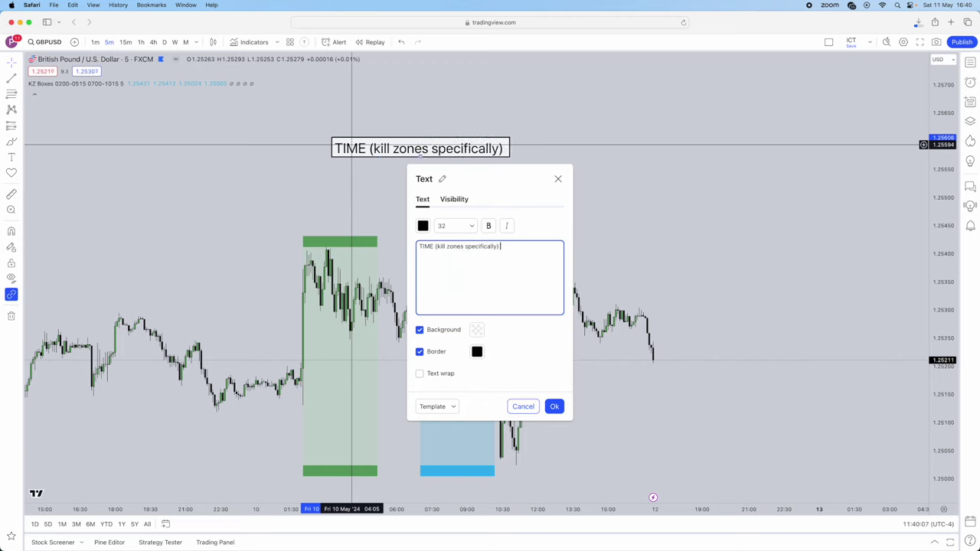
Add the lines "Liquidity" and "MSS/displacement" to the text note, correcting the spelling of Liquidity
key("Return")
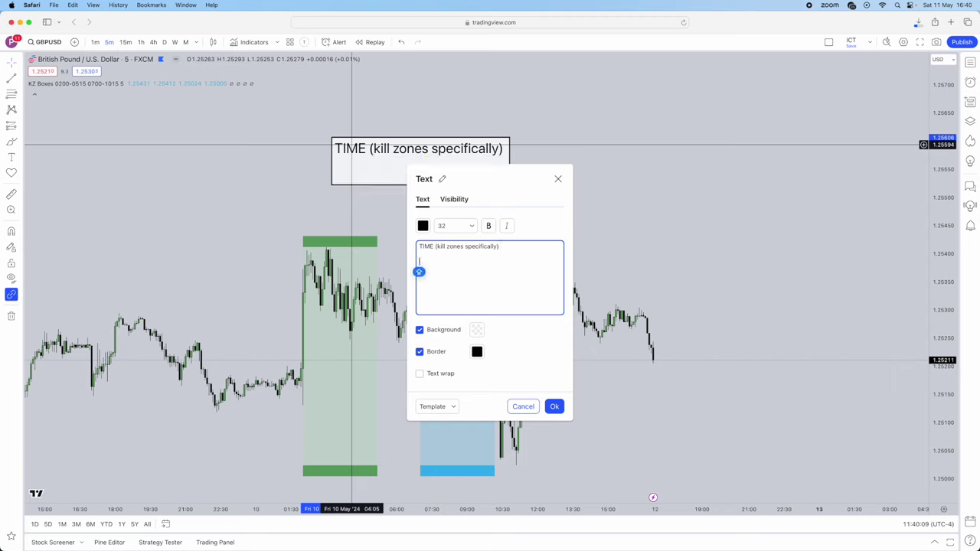
type("Liquidty")
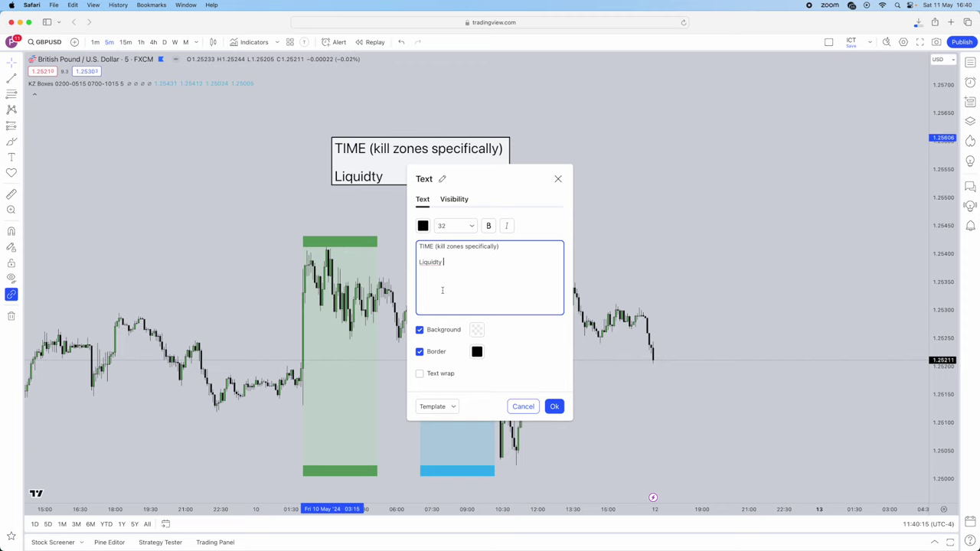
right_click(432, 261)
left_click(448, 268)
key("Return")
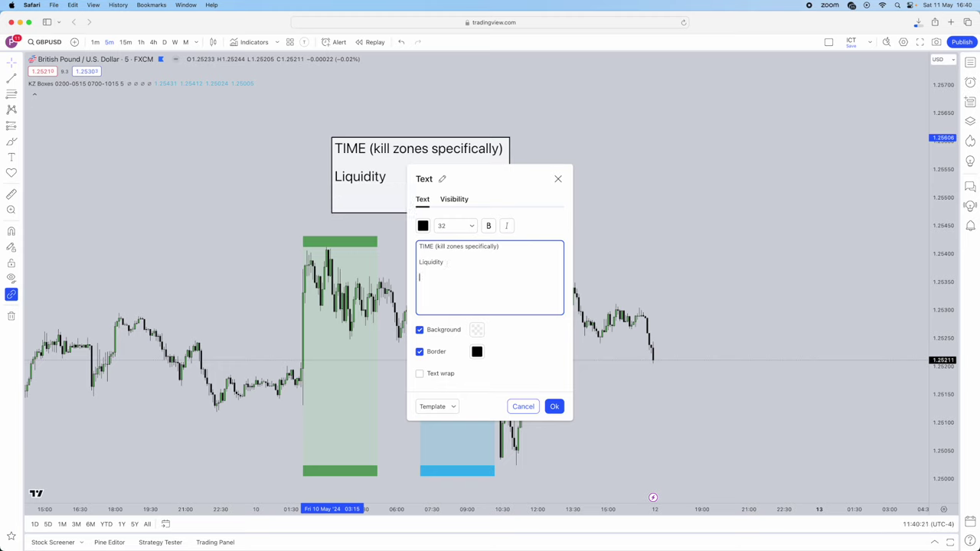
type("MSS/displacemen")
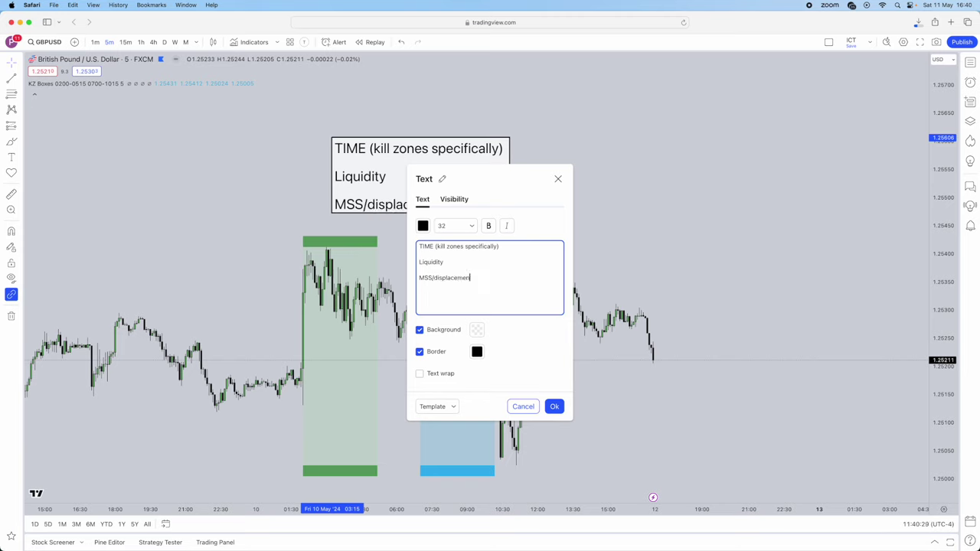
type("t")
left_click_drag(520, 289, 435, 243)
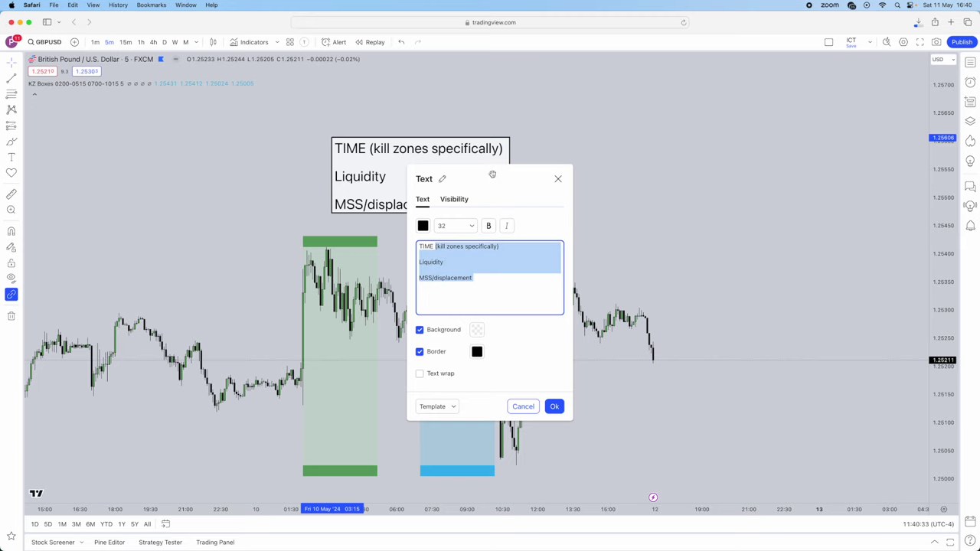
left_click(770, 115)
Move the three-line note into the empty chart area above and to the right of the latest candles
scroll(537, 135, "right", 2)
left_click_drag(426, 196, 706, 129)
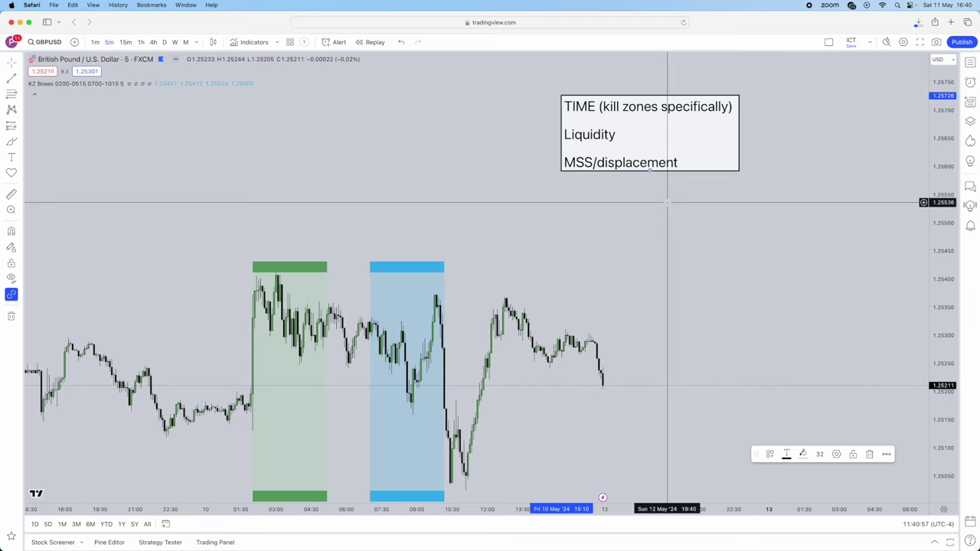
left_click_drag(635, 115, 722, 95)
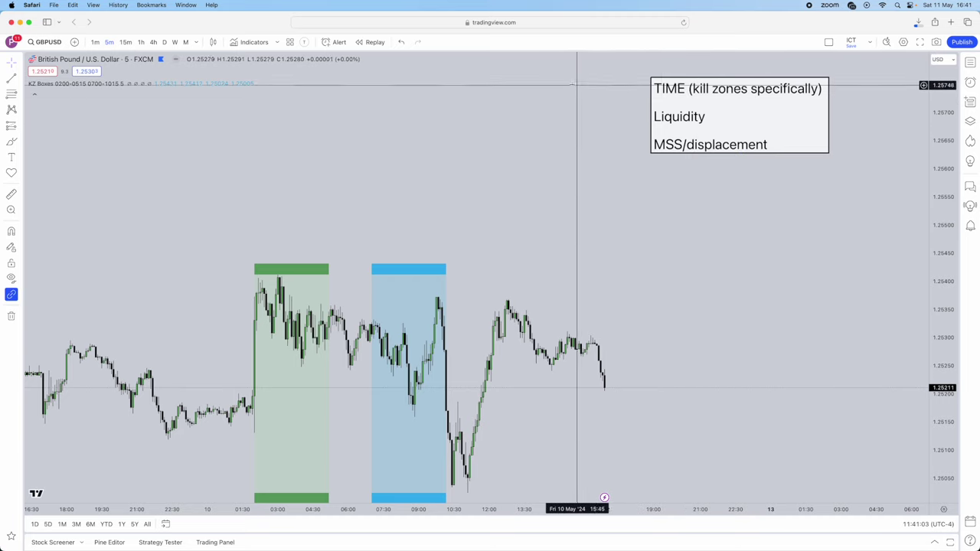
left_click_drag(575, 87, 571, 147)
mouse_move(742, 168)
left_mouse_down()
mouse_move(755, 118)
mouse_move(802, 107)
left_mouse_up()
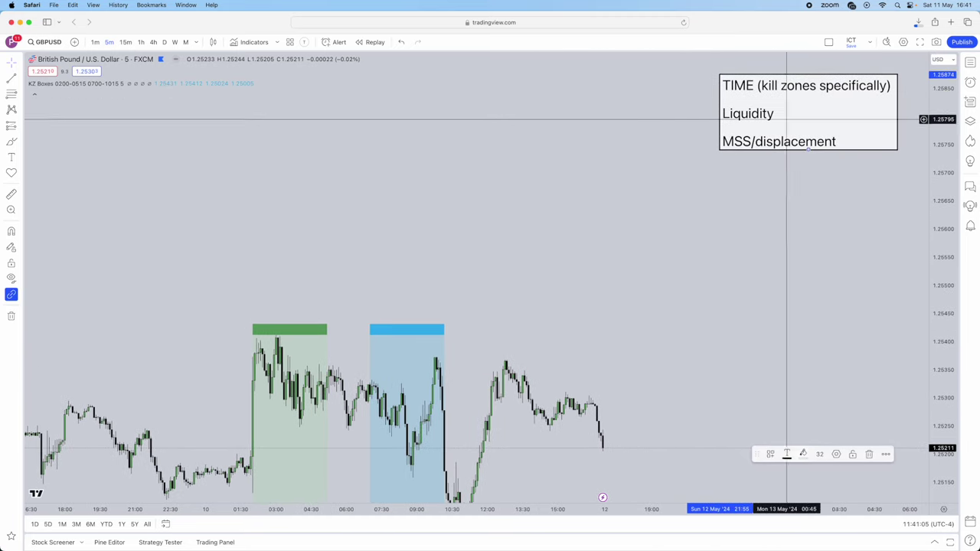
Add a second text note above the session boxes with the lines "TIME" and "LOKZ 2am-5am"
left_click(11, 157)
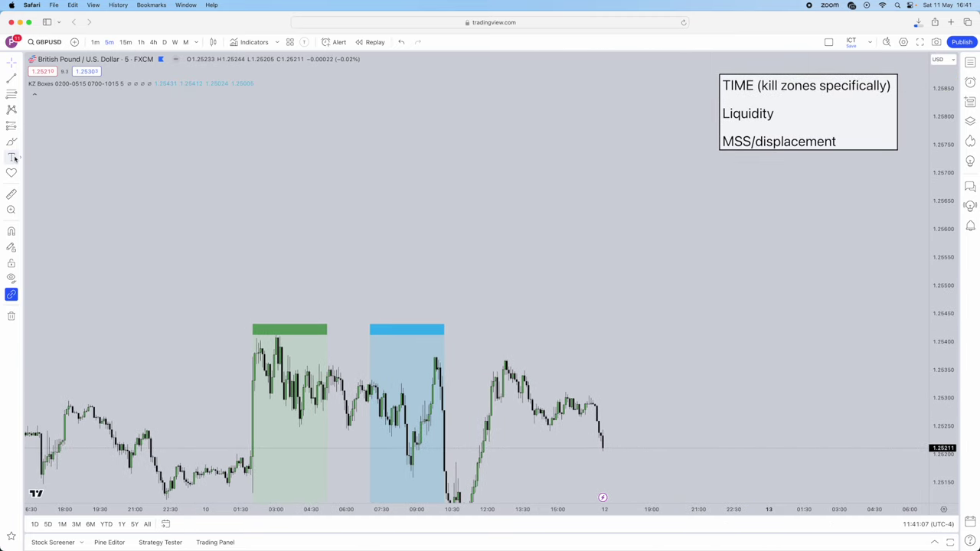
left_click(337, 140)
type("TIME")
key("Return")
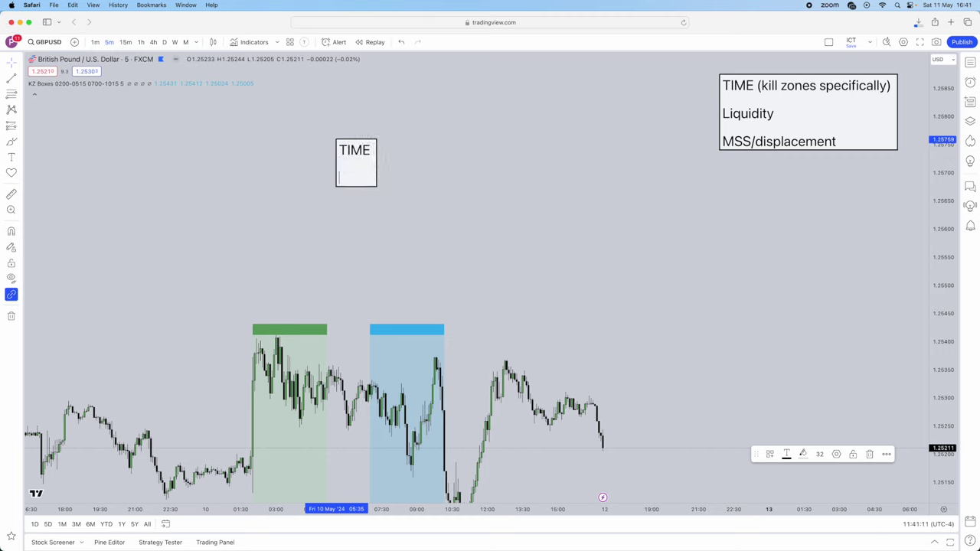
type("LOKZ")
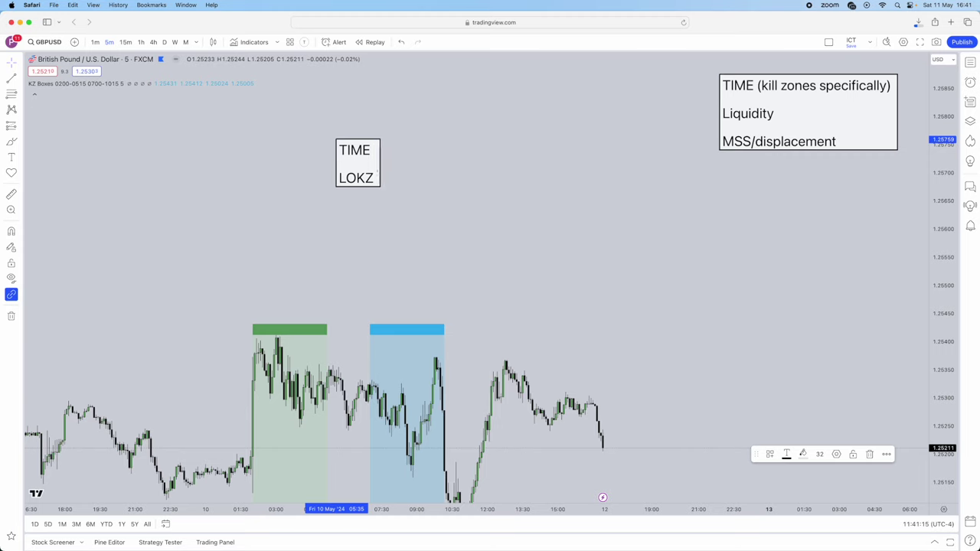
type(" 2am-")
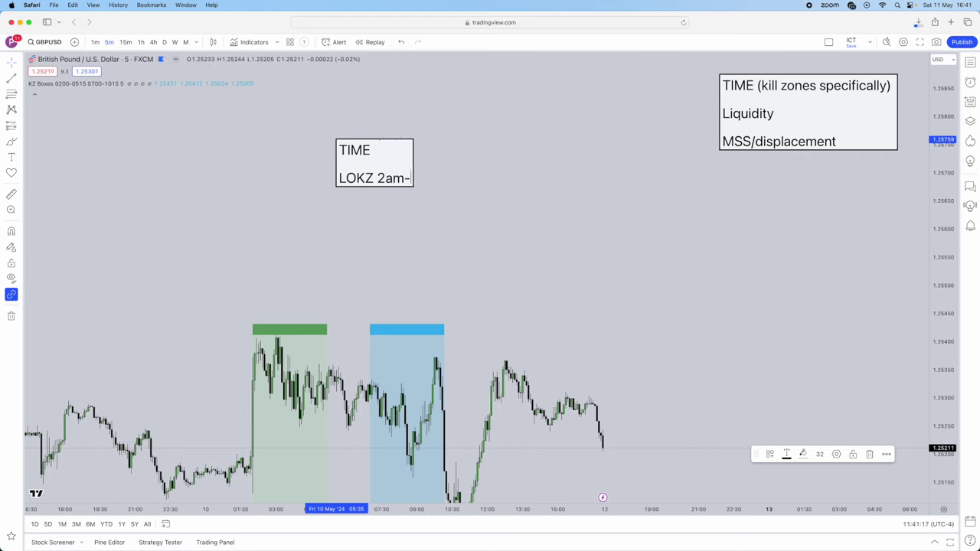
type("5am")
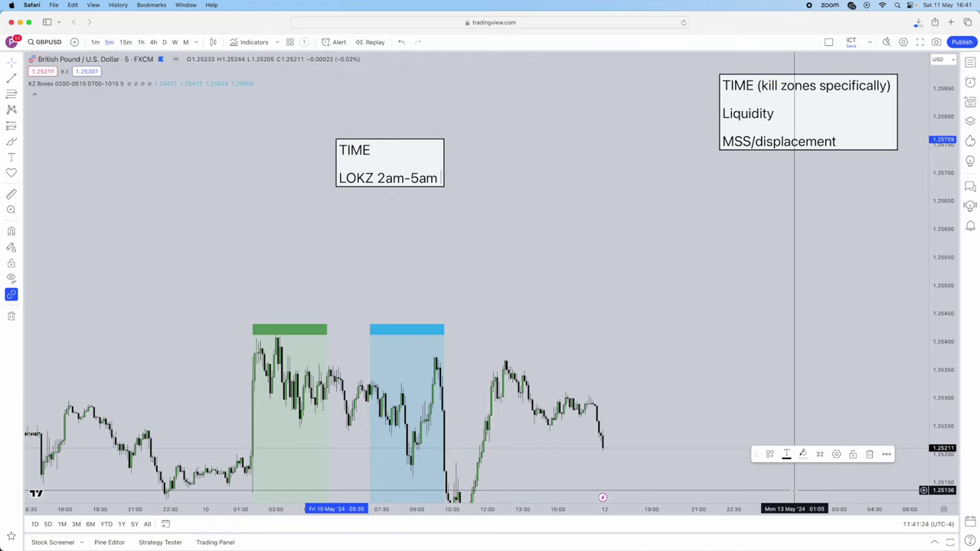
Select (UTC-4) New York as the chart's time zone
left_click(925, 527)
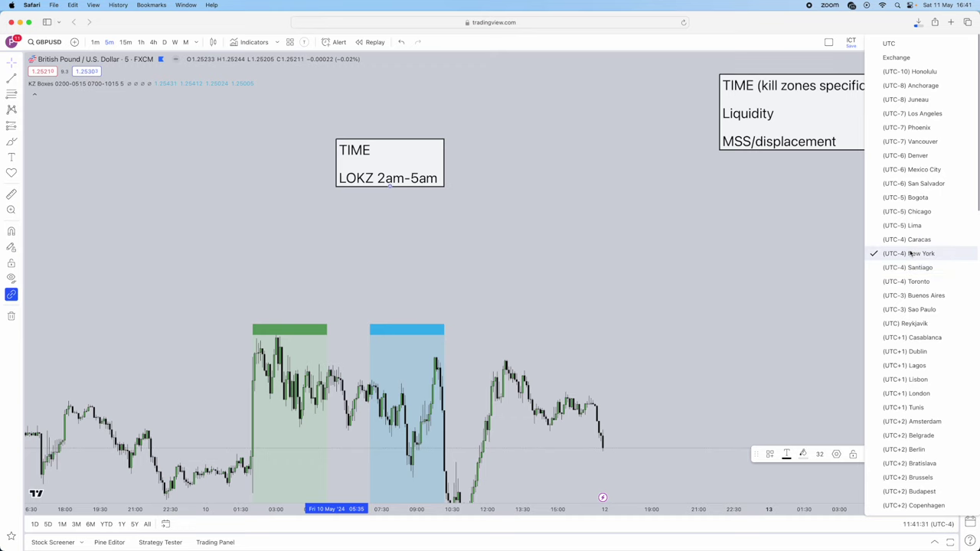
left_click(910, 254)
Add the line "NOKZ 7am-10am" to the second note and place that note directly below the first one
double_click(405, 161)
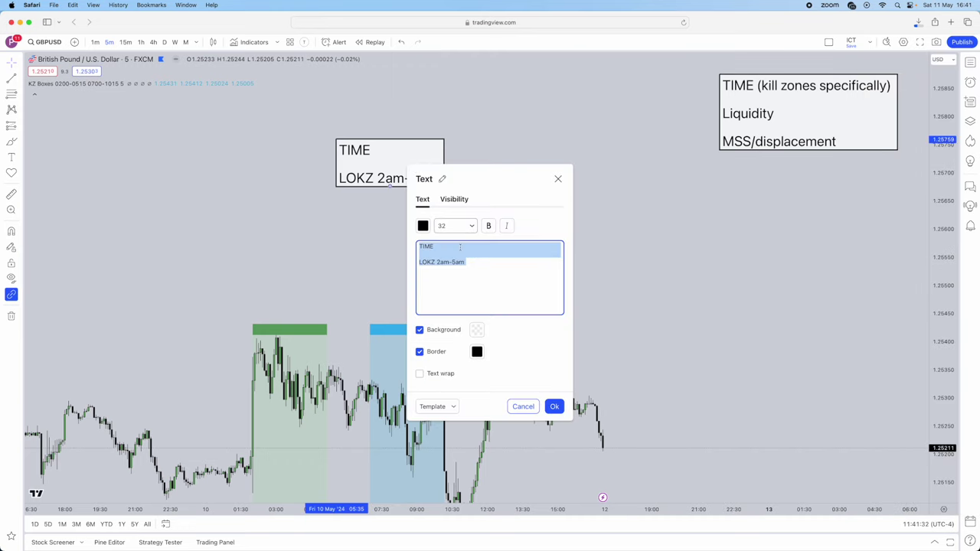
left_click(472, 261)
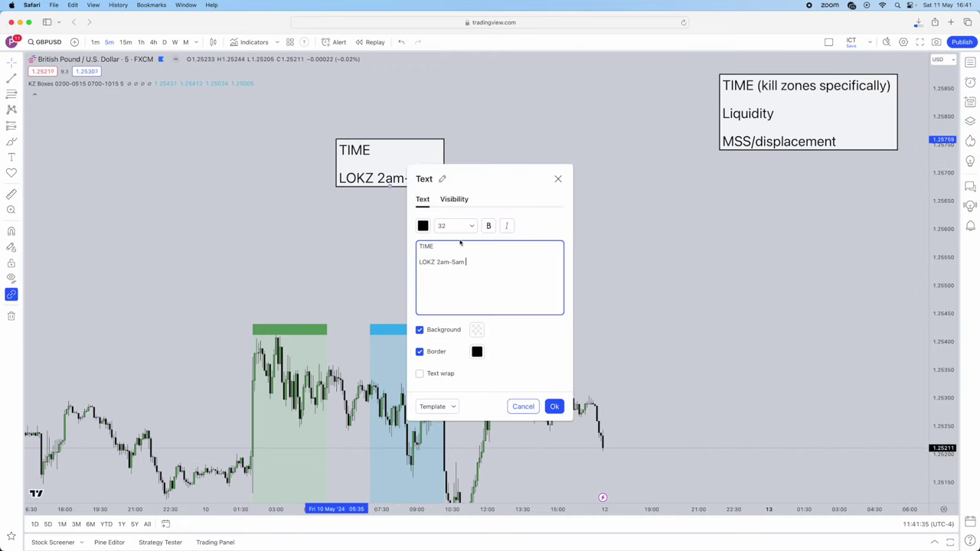
key("Return")
type("N")
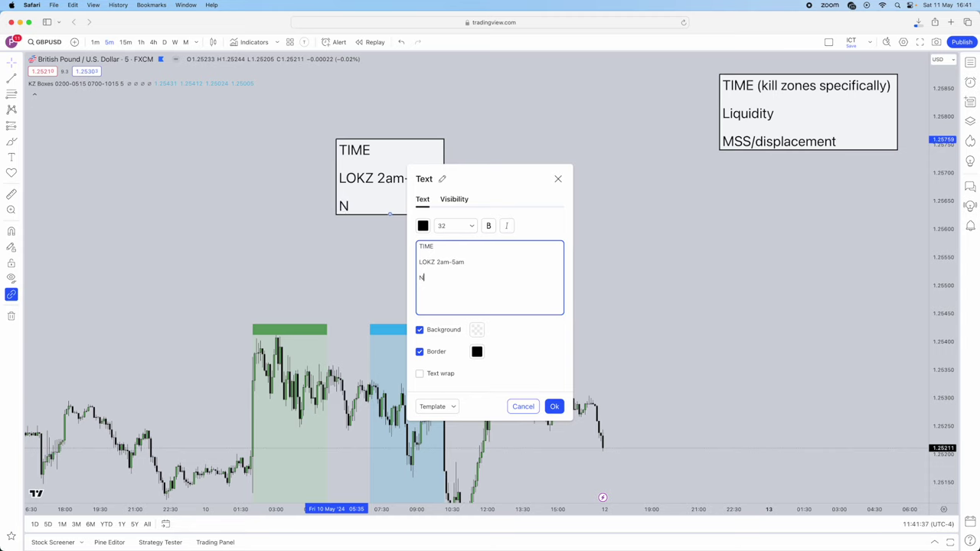
type("OKZ 7am-10am")
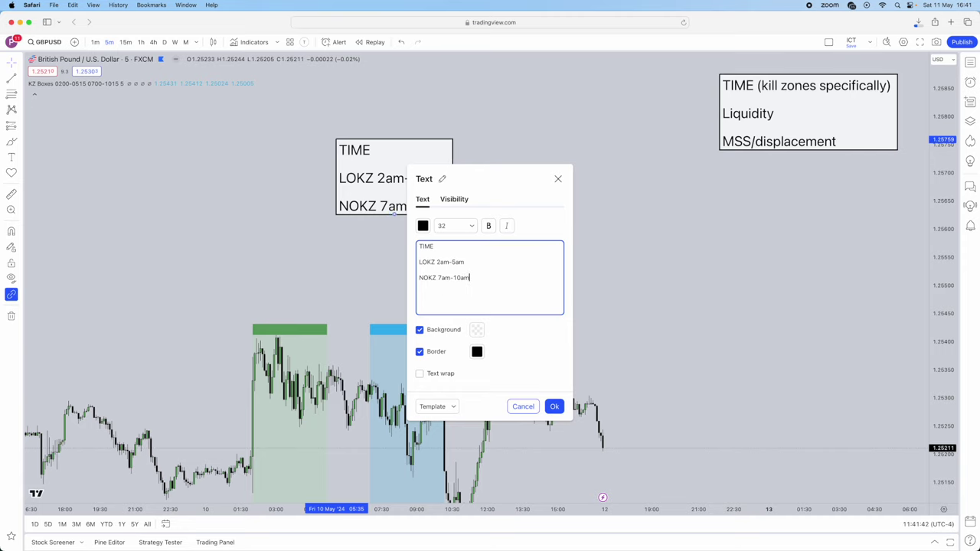
left_click(555, 406)
left_click_drag(406, 180, 850, 196)
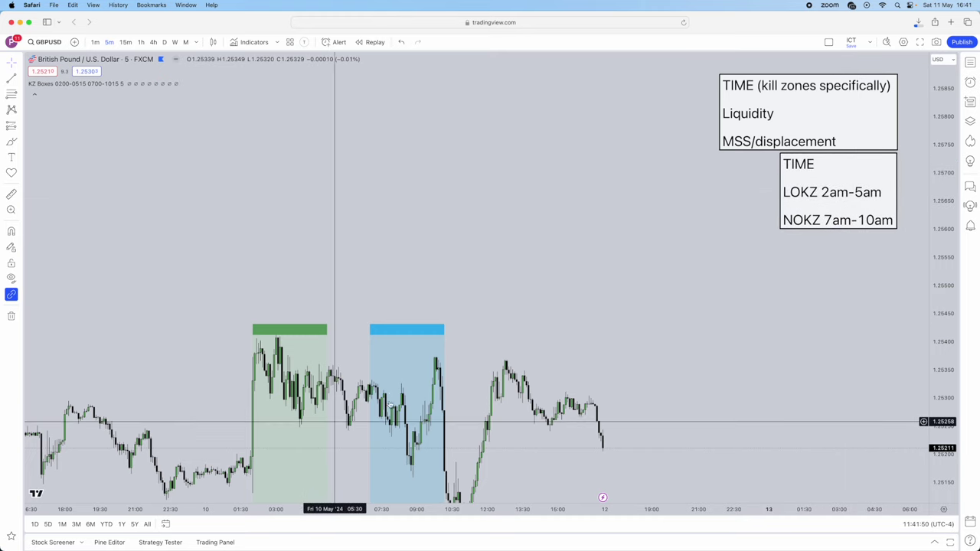
Search the indicator library for "kz boxes", then close the library without adding anything
left_click_drag(380, 413, 378, 235)
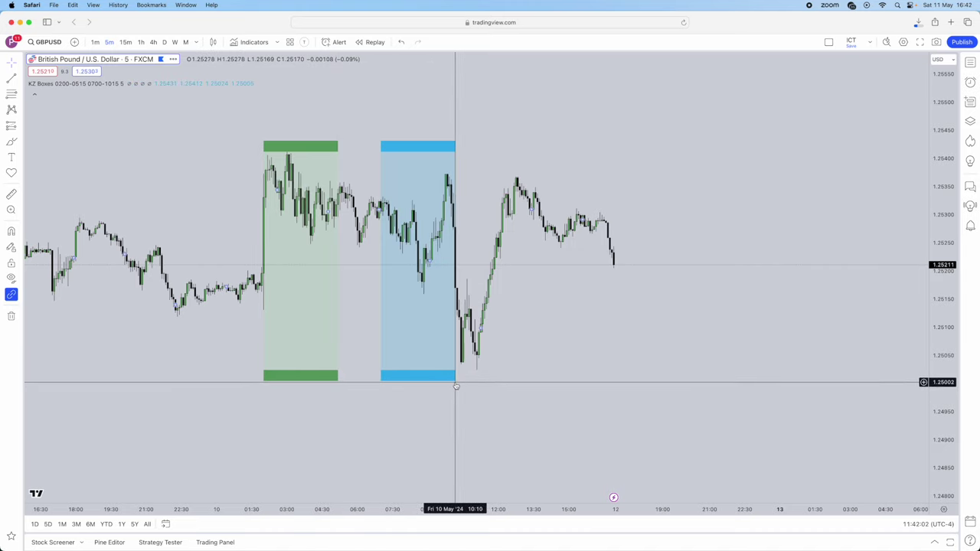
left_click_drag(449, 175, 449, 243)
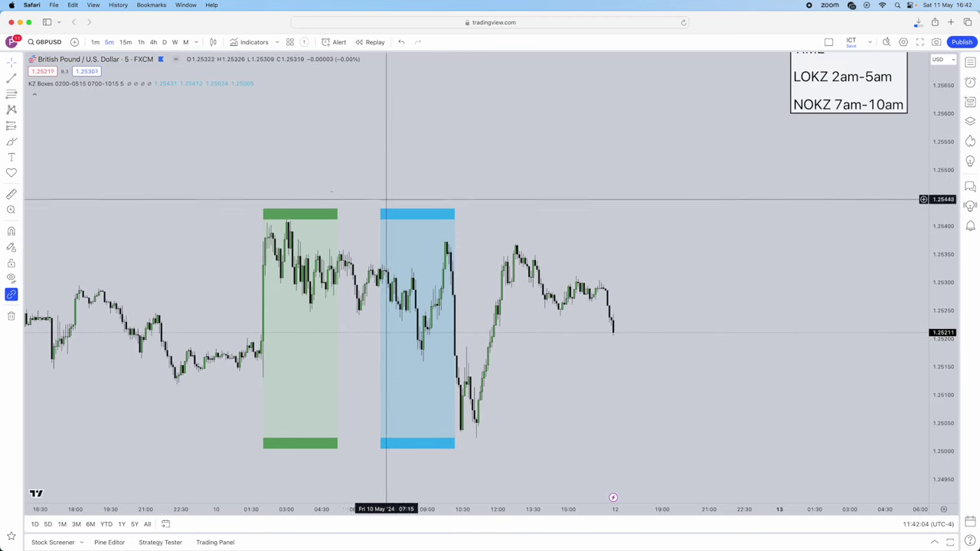
left_click(266, 42)
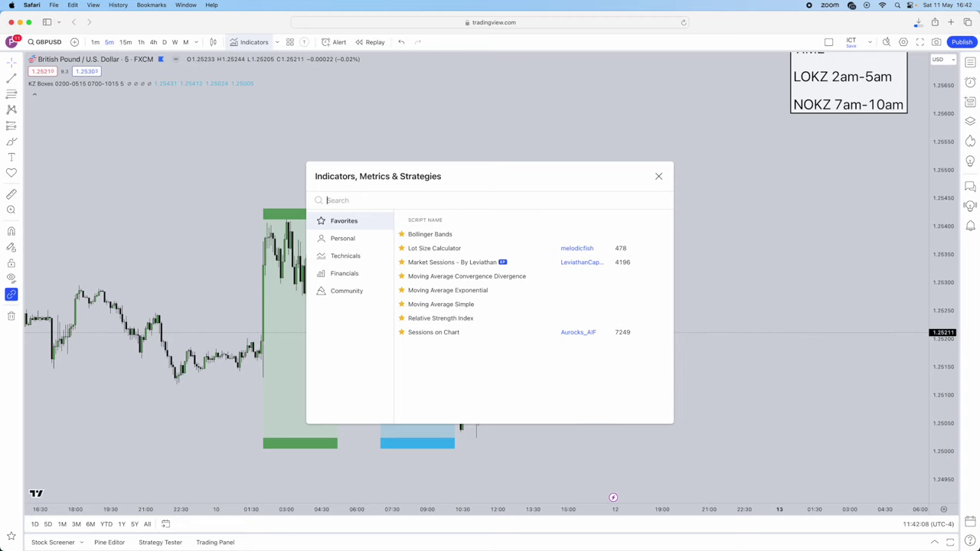
type("kz boxes")
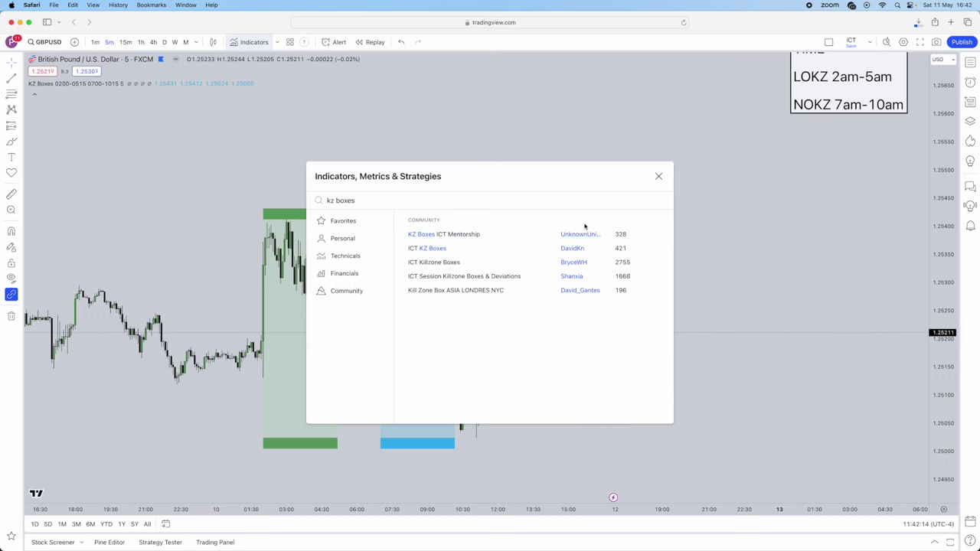
left_click(658, 177)
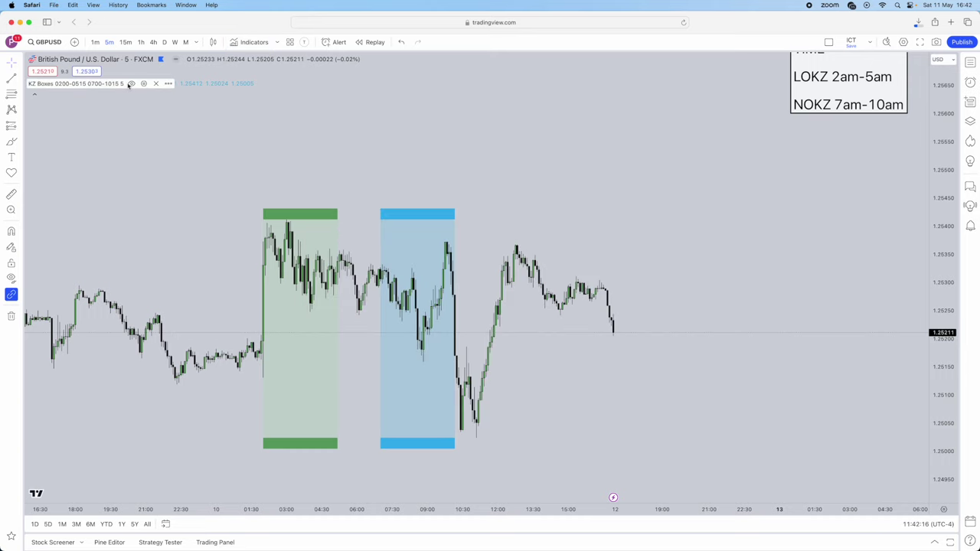
Review the inputs and style settings of the KZ Boxes indicator and close them without changing anything
left_click(143, 83)
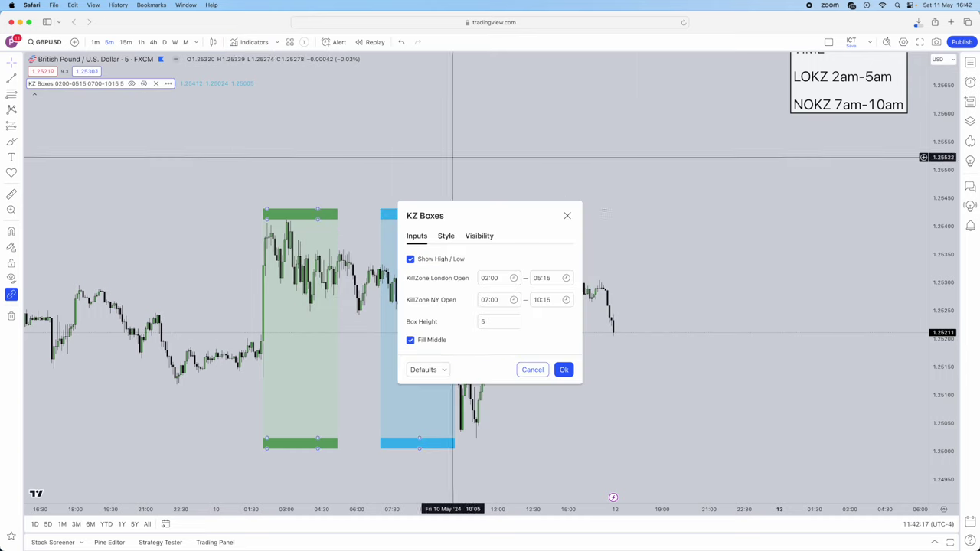
left_click(448, 236)
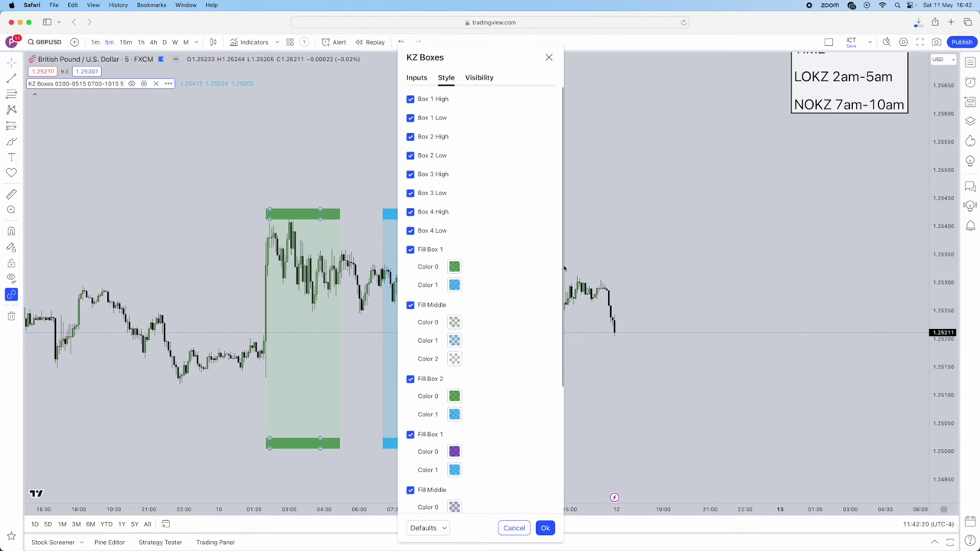
scroll(521, 243, "down", 5)
scroll(544, 260, "up", 5)
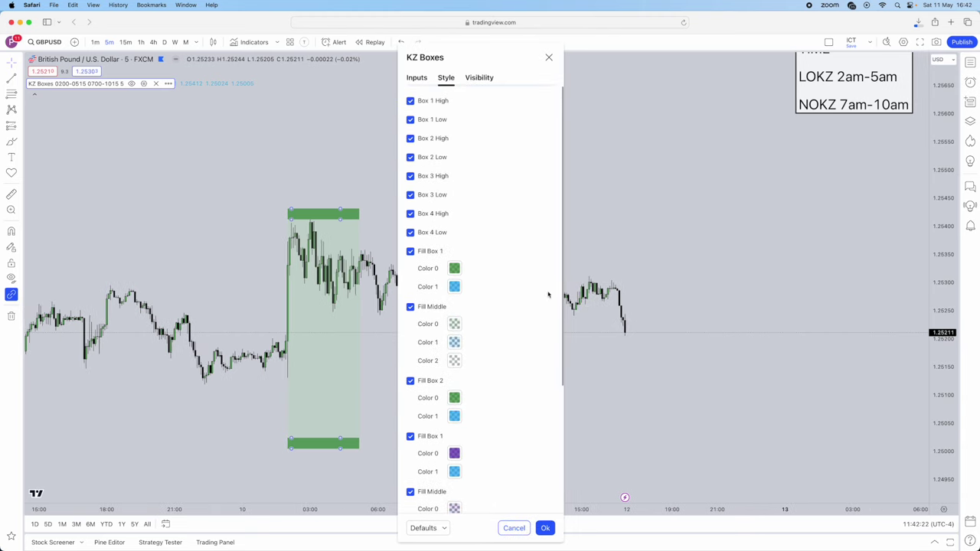
left_click(514, 528)
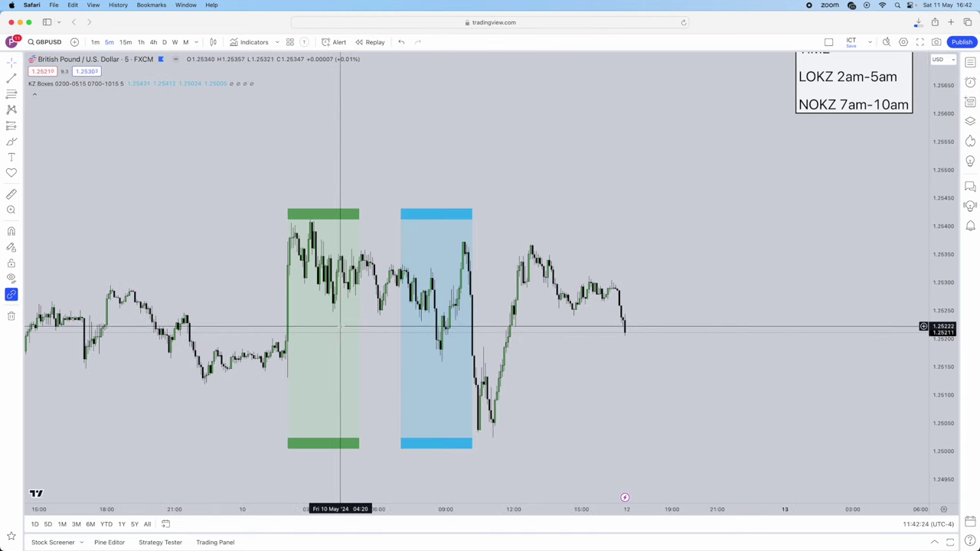
Move the kill-zone strategy note and the TIME note farther up the chart, keeping the TIME note directly below the first
left_click_drag(542, 308, 448, 488)
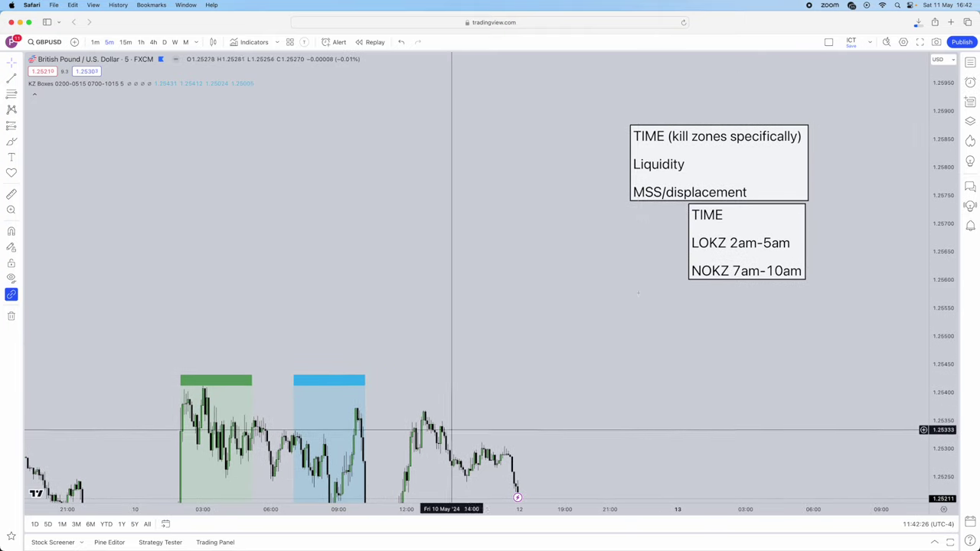
left_click_drag(740, 201, 776, 140)
left_click_drag(765, 232, 830, 192)
left_click(729, 409)
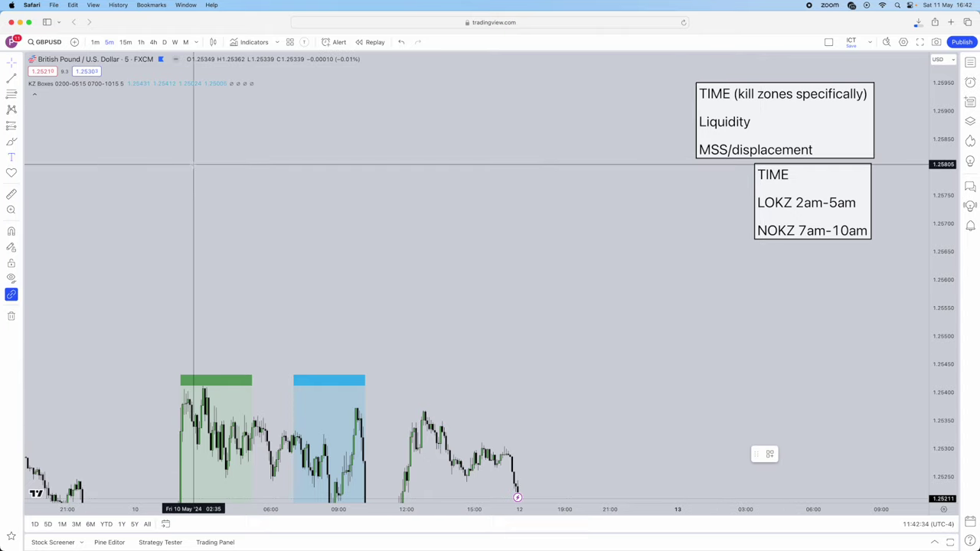
Add a text note above the session boxes with the lines "Liquidity" and "Session highs and lows"
left_click(328, 160)
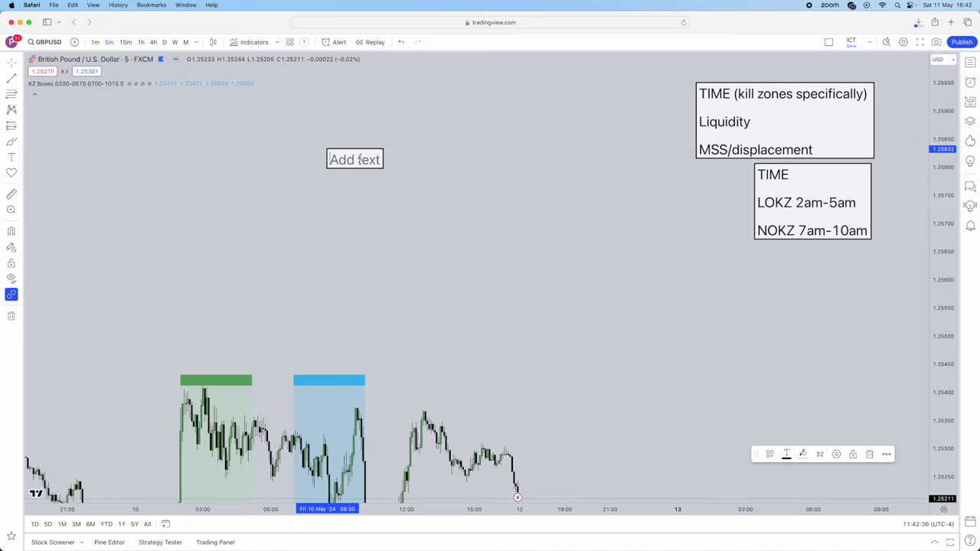
type("Liquidity")
key("Return")
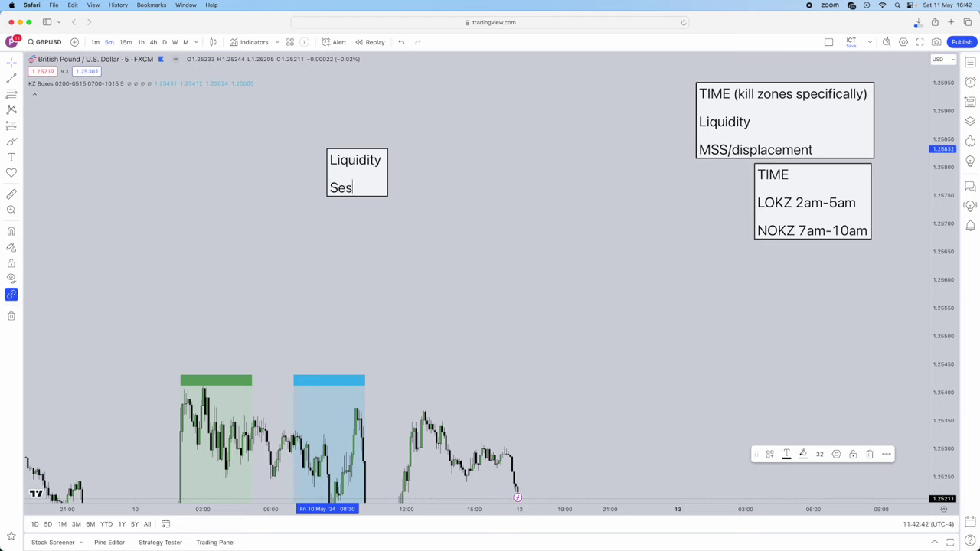
type("Session highs")
key("BackSpace")
key("BackSpace")
type("s")
key("BackSpace")
type("hs")
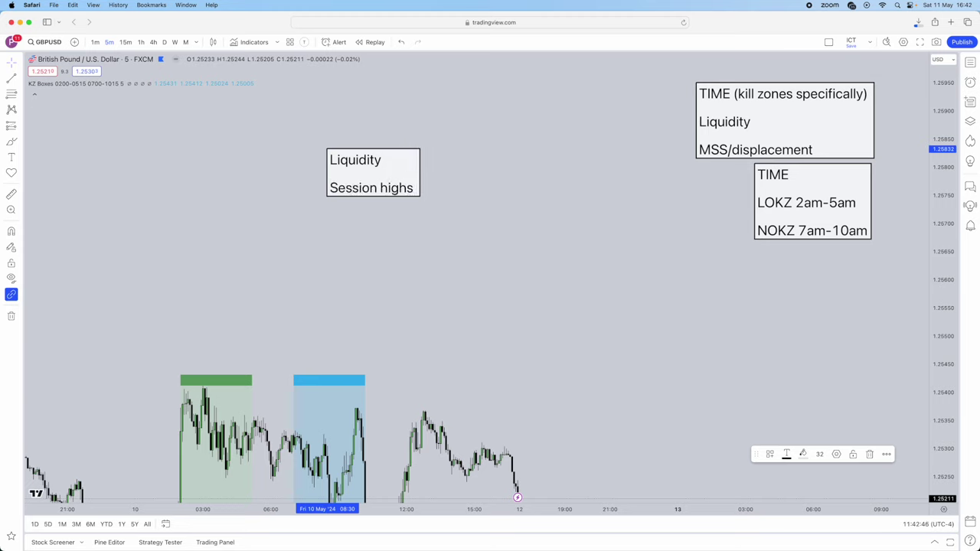
type(" andf")
key("BackSpace")
type("lows or")
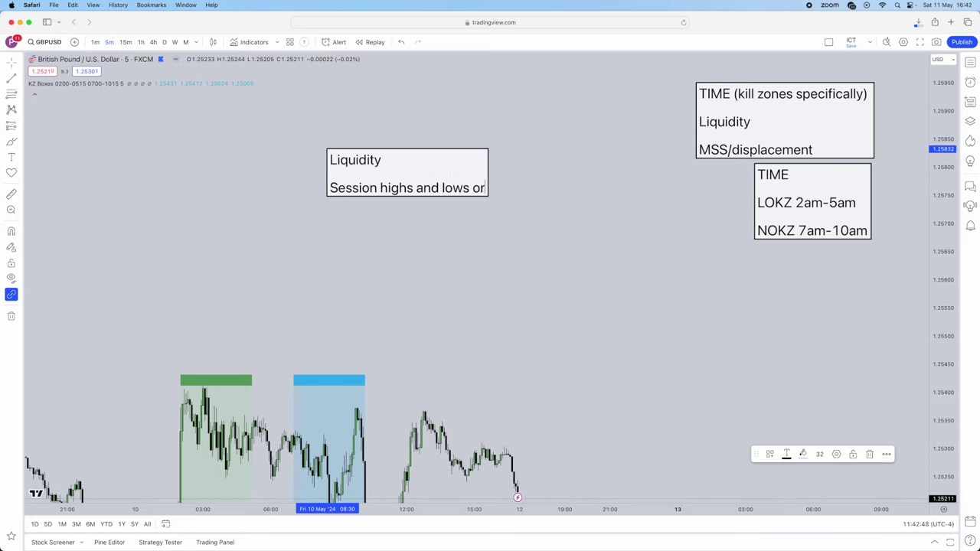
key("BackSpace")
key("BackSpace")
key("BackSpace")
Add the lines "or" and "significant high and lows" to the Liquidity note
key("Return")
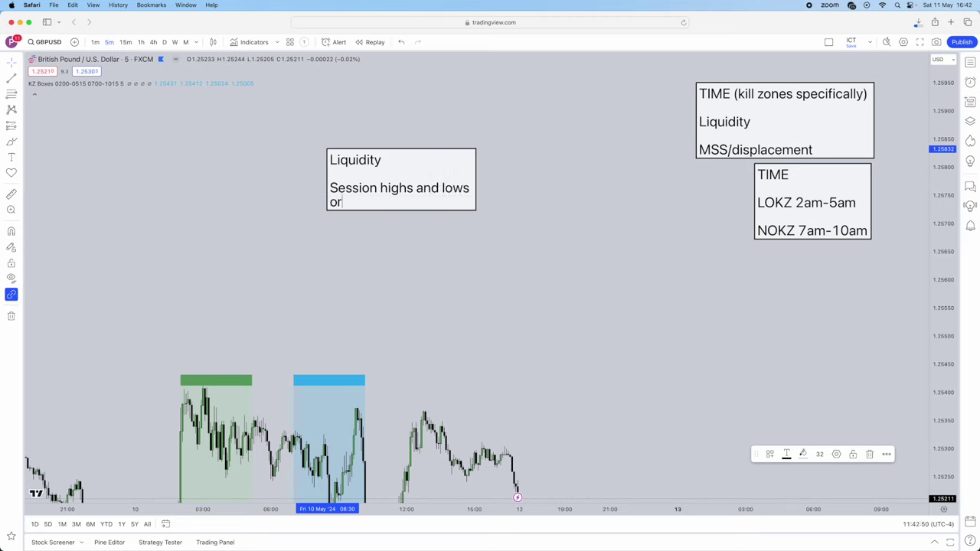
type("or")
key("Return")
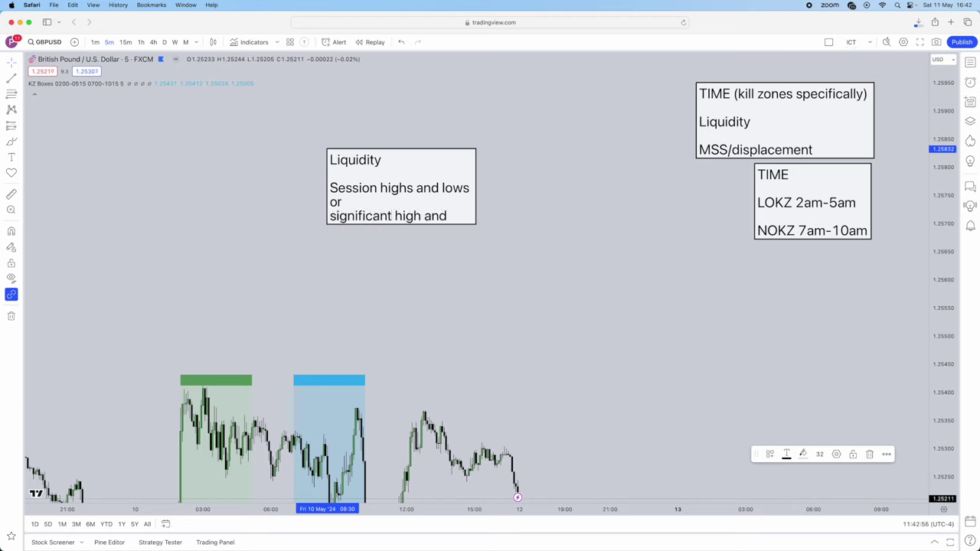
type("s")
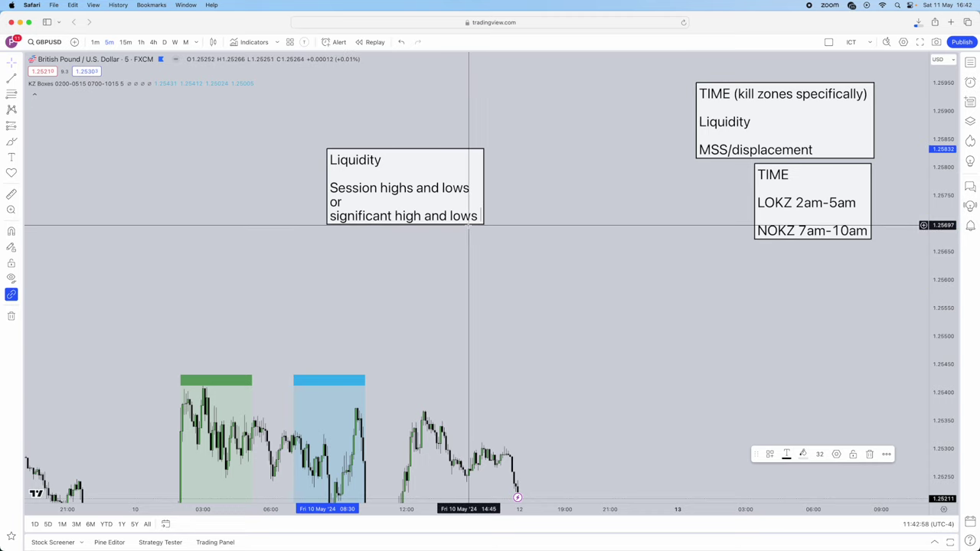
left_click(501, 272)
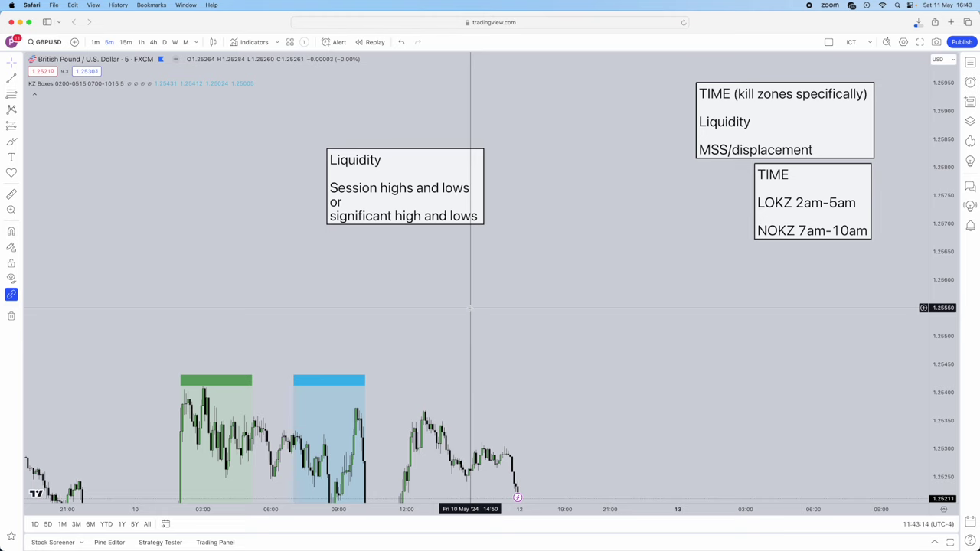
Move the Liquidity note directly below the TIME note
scroll(462, 291, "down", 5)
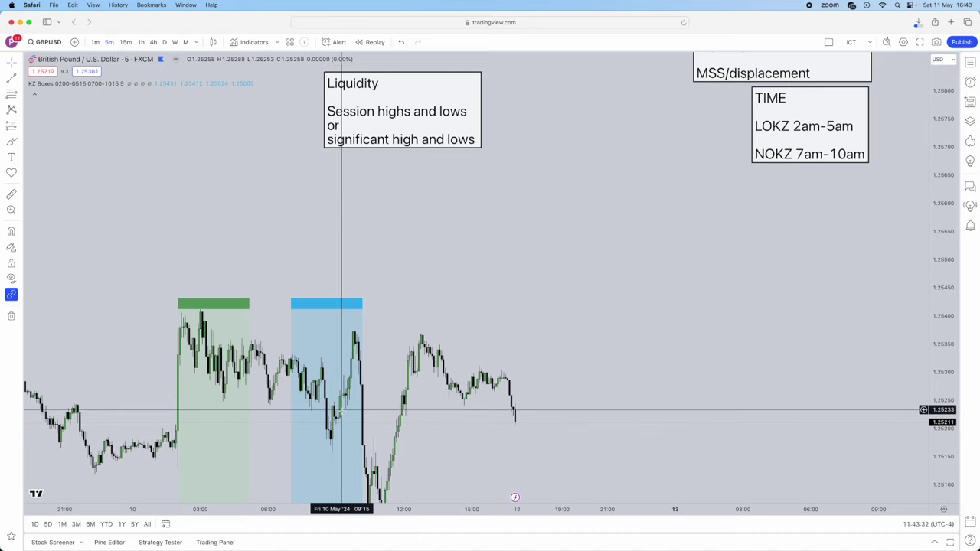
left_click_drag(401, 103, 751, 217)
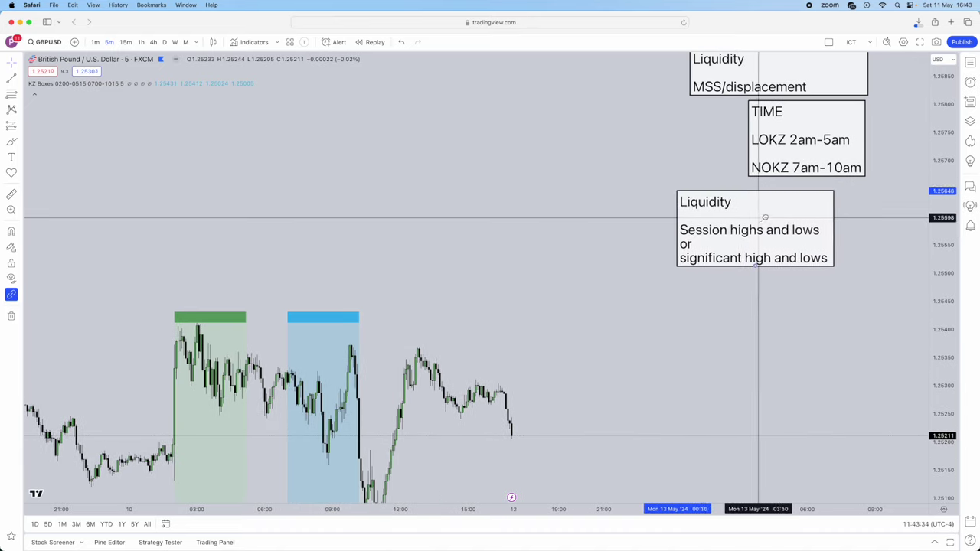
left_click_drag(646, 169, 632, 263)
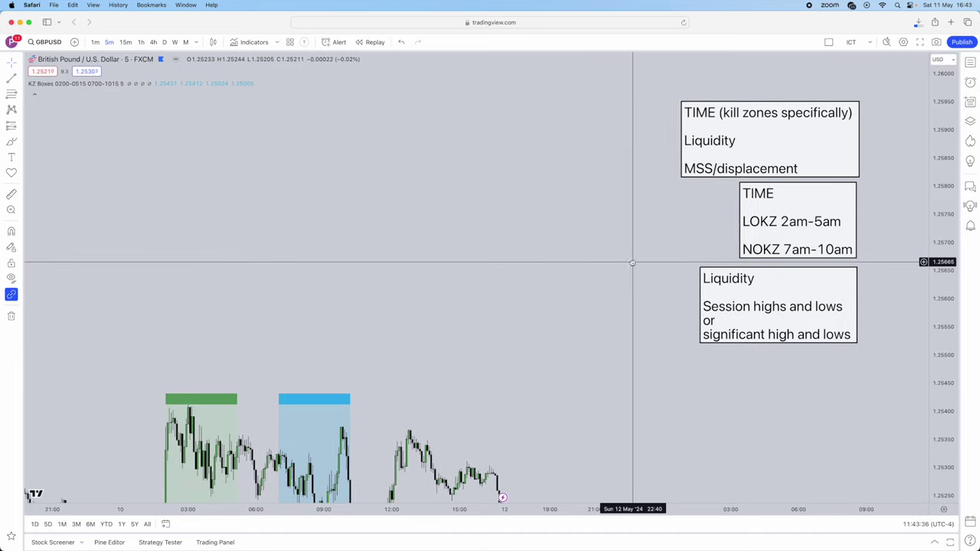
Add a text note with the lines "MSS/Displacement" and "entry technique" and place it directly below the Liquidity note
left_click(12, 158)
left_click(301, 137)
type("MSS/Displacement")
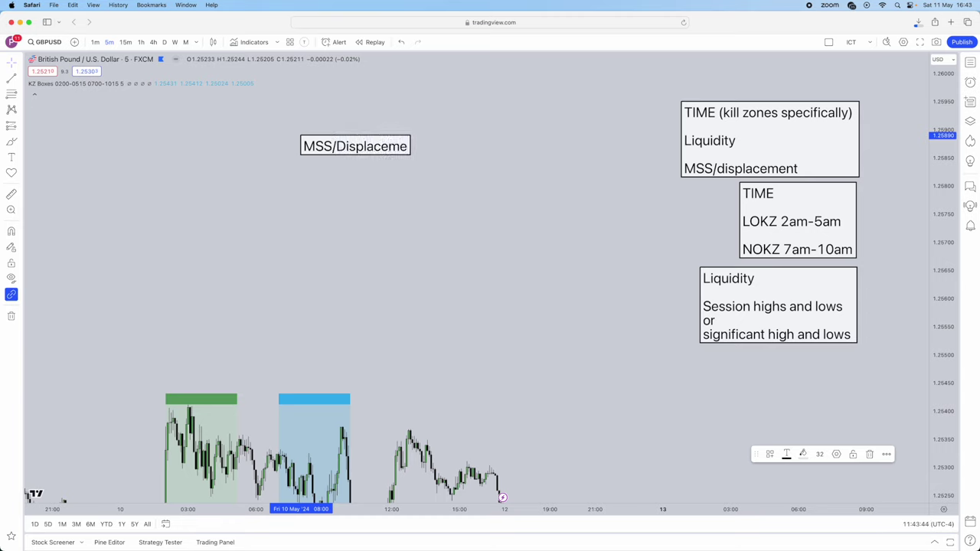
key("Return")
key("Return")
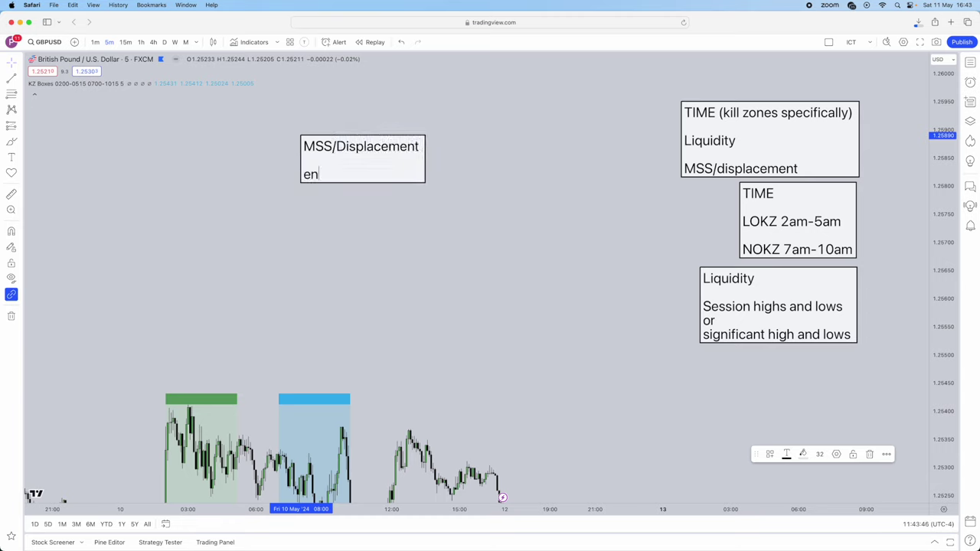
type("entry technique")
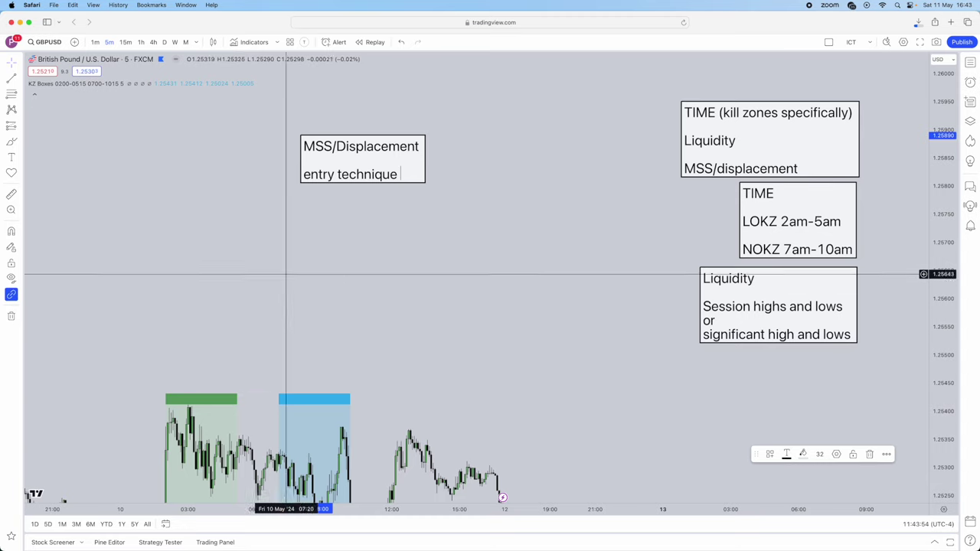
left_click_drag(360, 140, 791, 347)
left_click(631, 274)
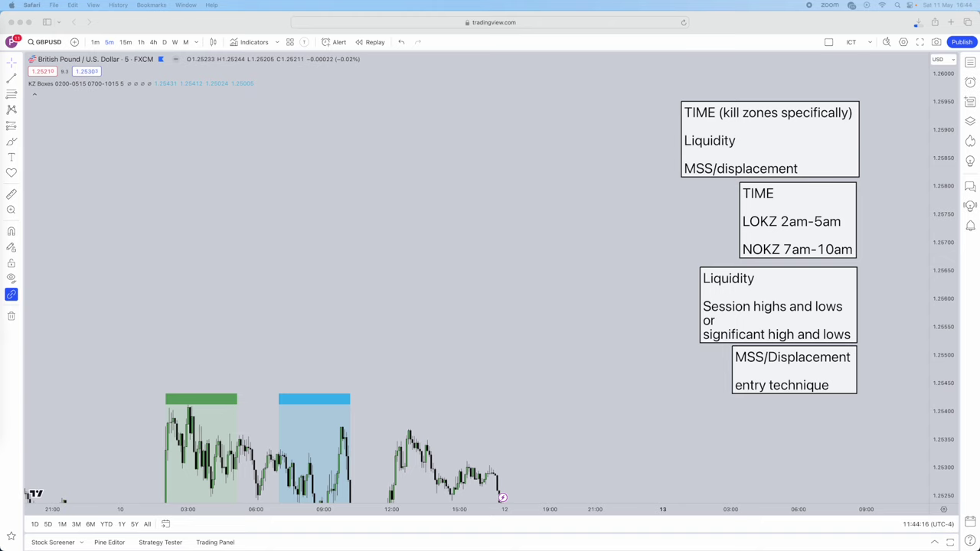
Switch to the ZMN Trades channel in Telegram and highlight the weekend offer's text about the free HFT pass
left_click_drag(474, 85, 453, 77)
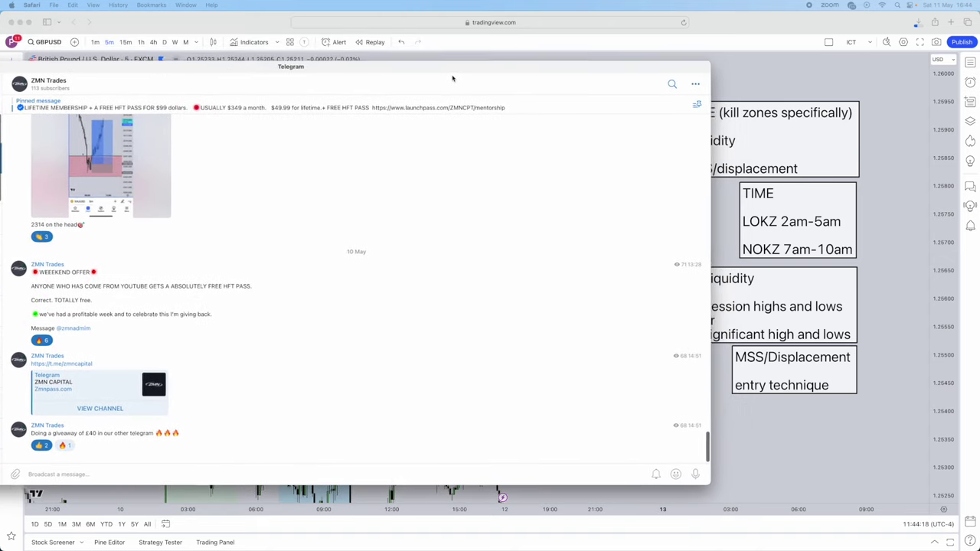
scroll(414, 222, "up", 3)
scroll(406, 230, "down", 3)
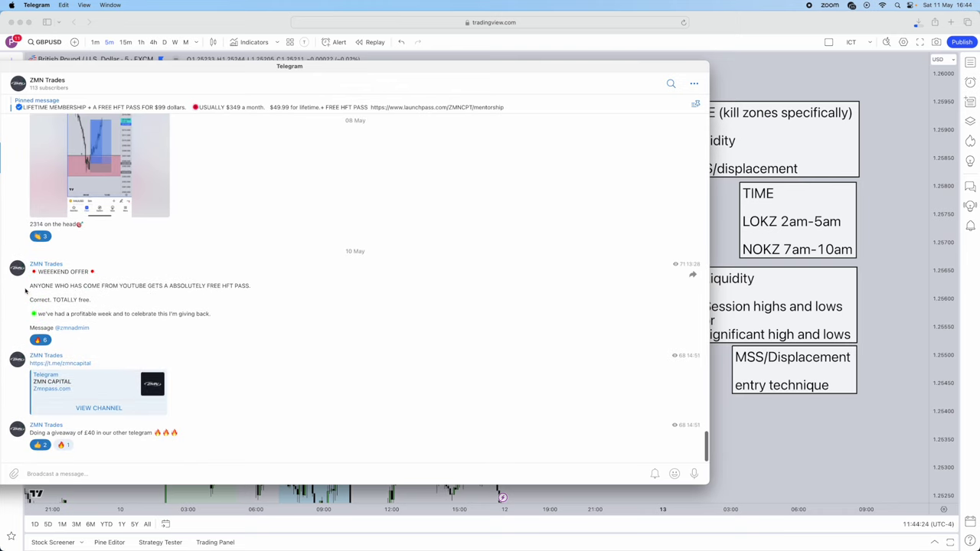
left_click_drag(41, 288, 227, 289)
left_click(232, 299)
Find the earlier "Gold longs" post and highlight its London kill zone checklist
scroll(281, 357, "up", 3)
scroll(88, 186, "up", 10)
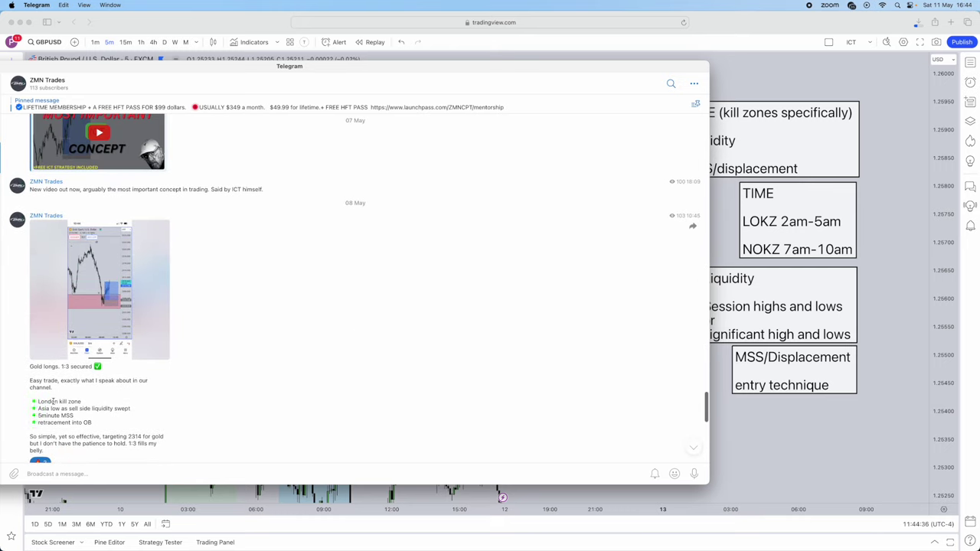
triple_click(71, 401)
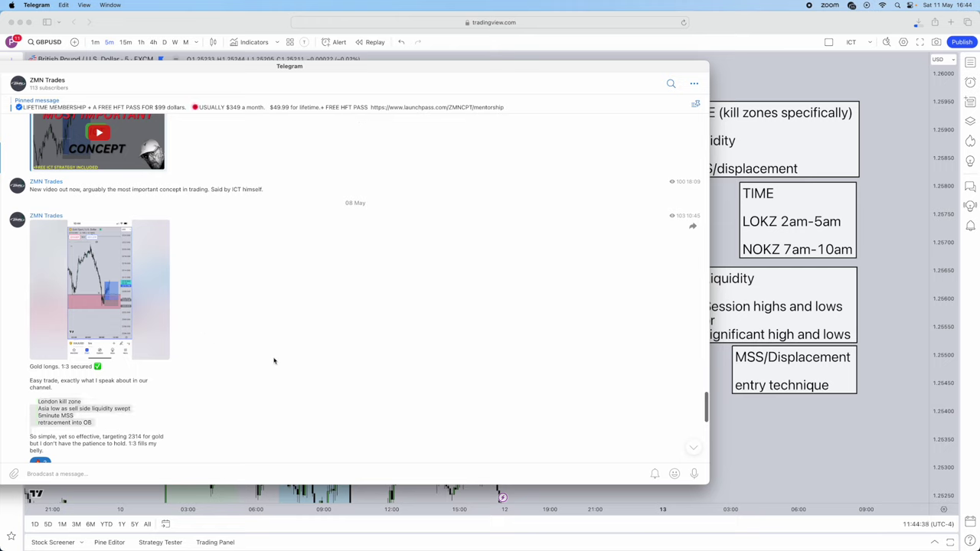
left_click(60, 403)
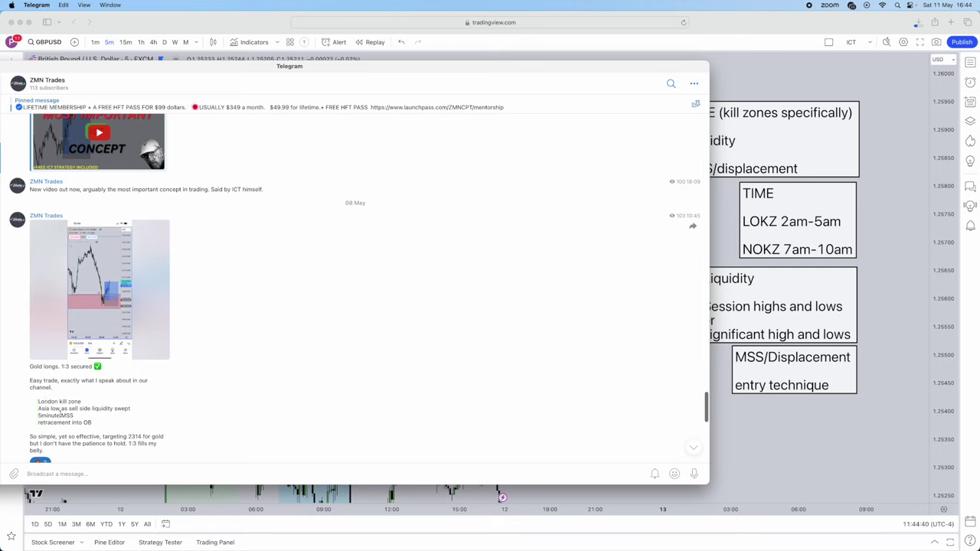
View the FTMO profit split image in the payout alert post, close it and minimise Telegram to return to the chart
scroll(182, 339, "up", 15)
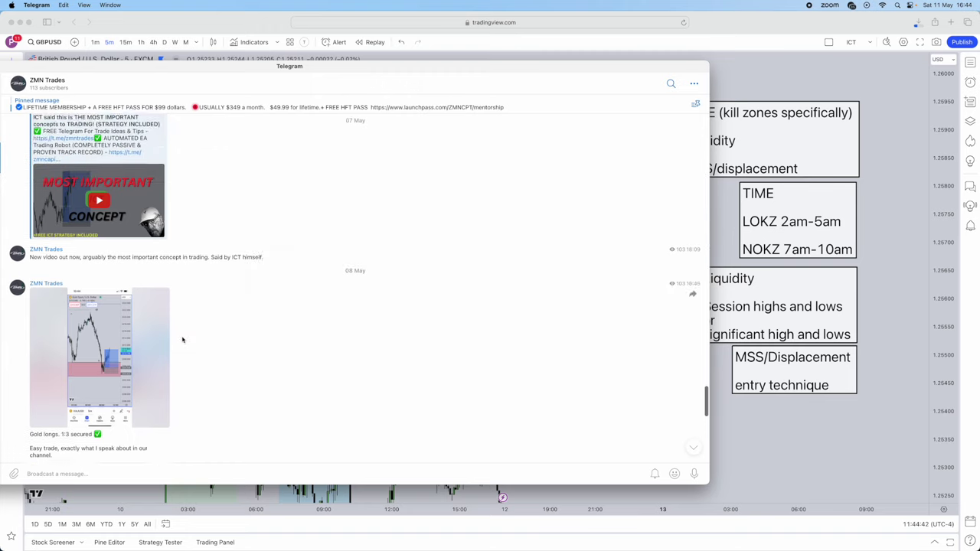
scroll(194, 339, "up", 3)
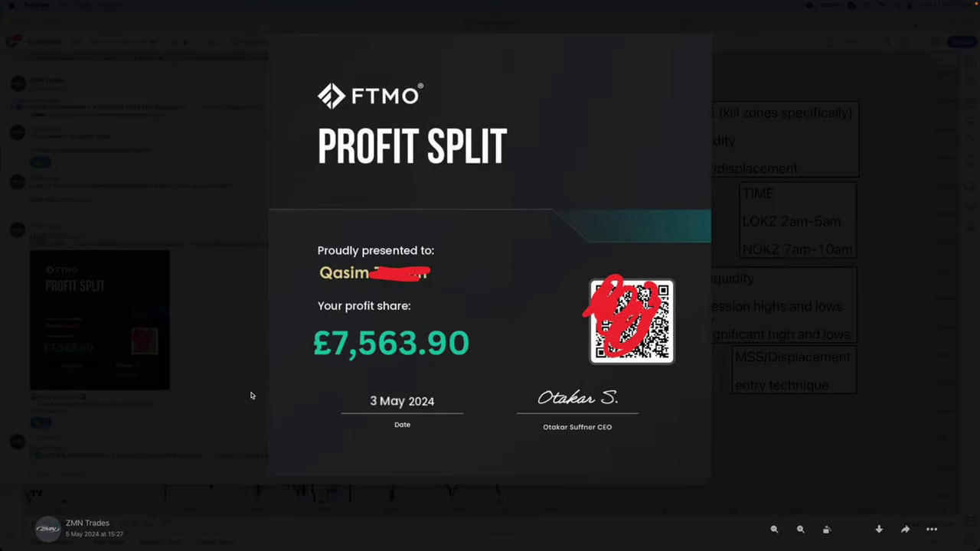
left_click(153, 360)
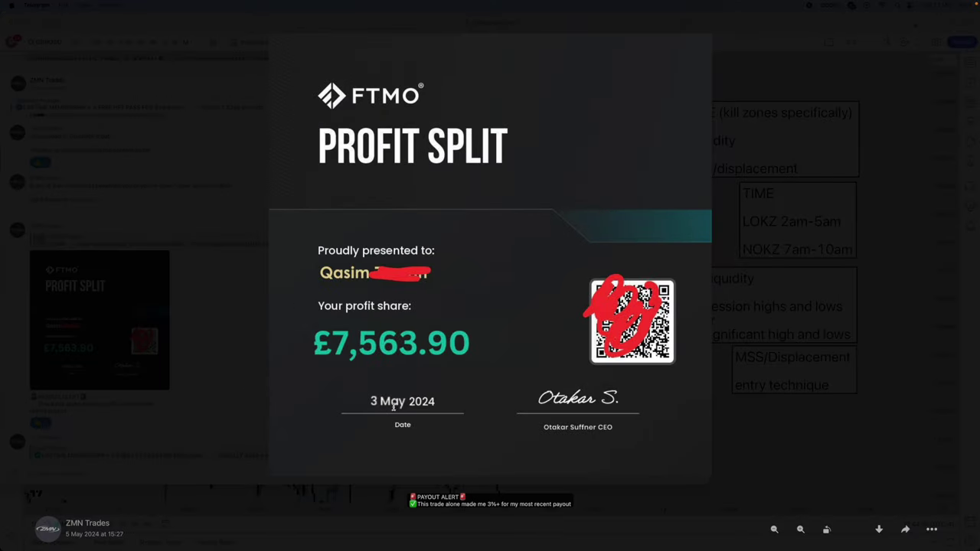
left_click(245, 363)
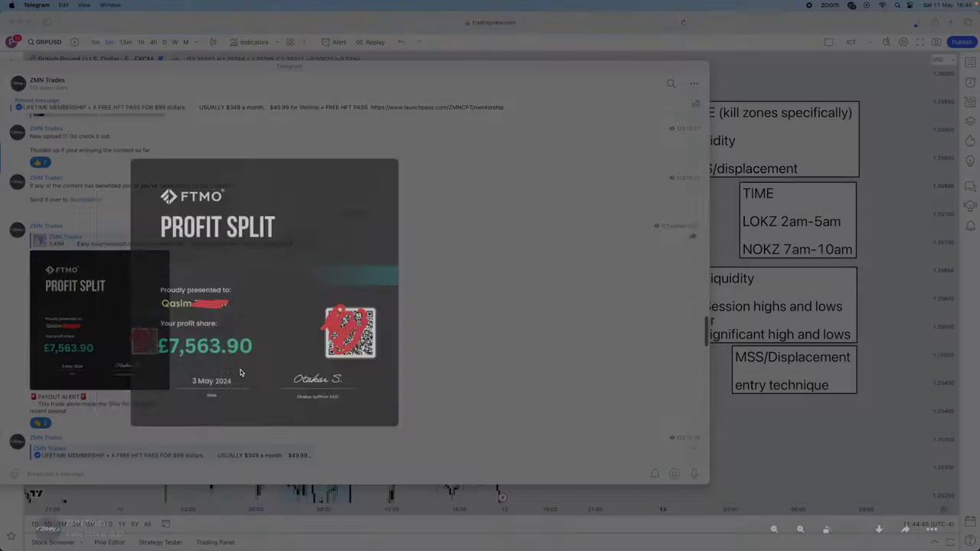
scroll(232, 318, "down", 10)
scroll(210, 291, "down", 10)
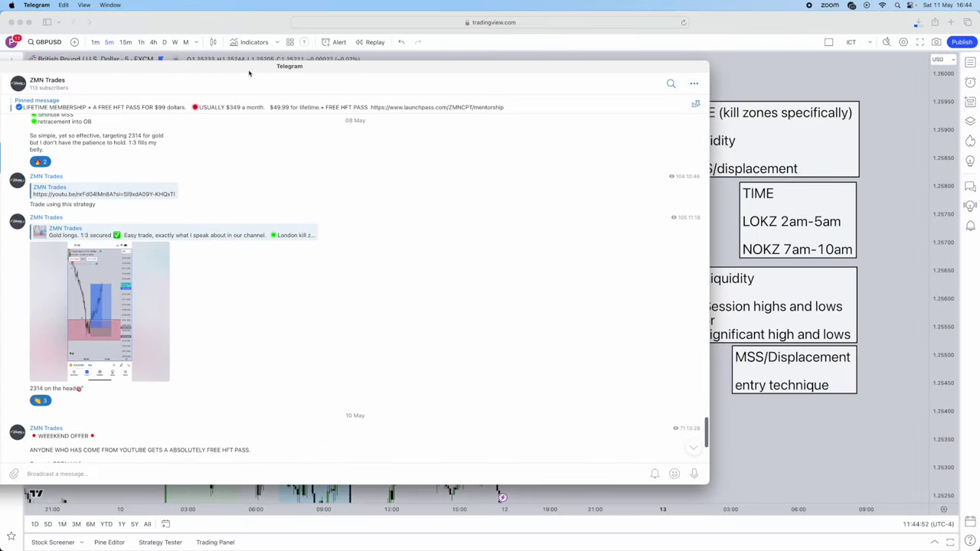
key("super+m")
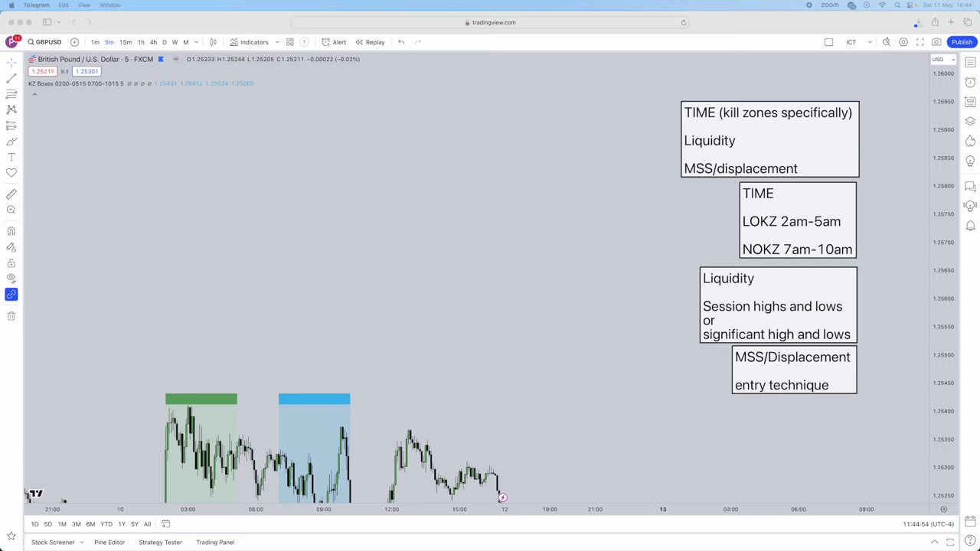
Move the four strategy notes higher into the empty chart space above the candles and restack them in the same order
left_click_drag(421, 201, 462, 286)
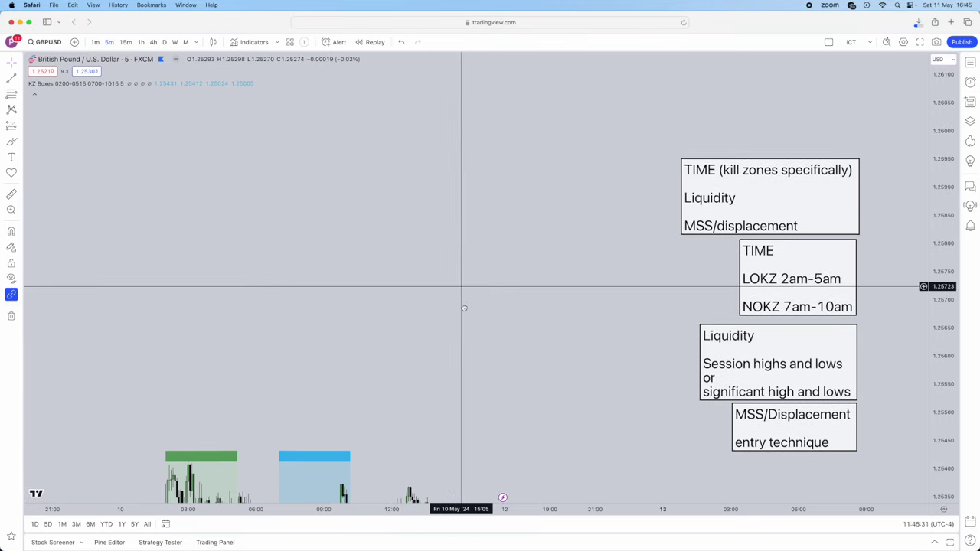
left_click_drag(809, 212, 835, 96)
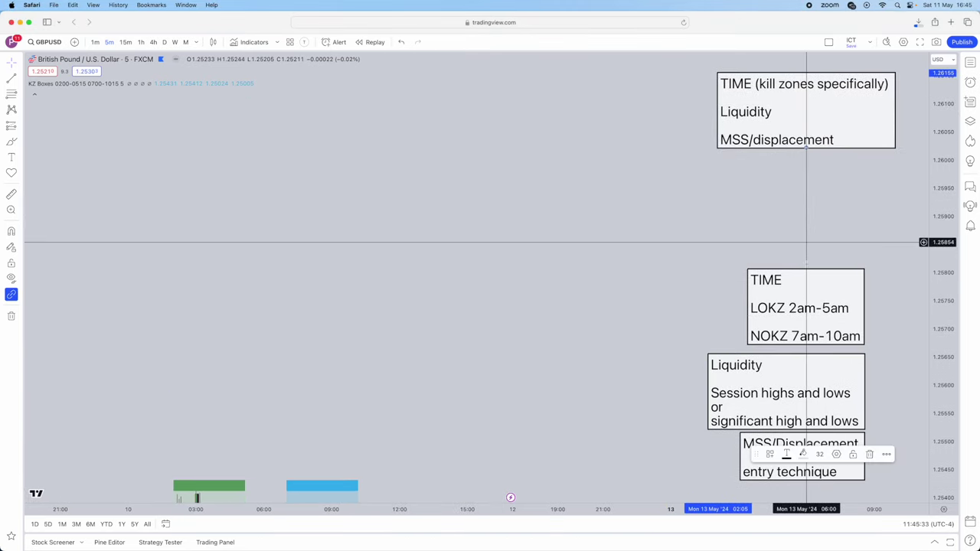
left_click_drag(799, 278, 829, 166)
left_click_drag(808, 379, 837, 266)
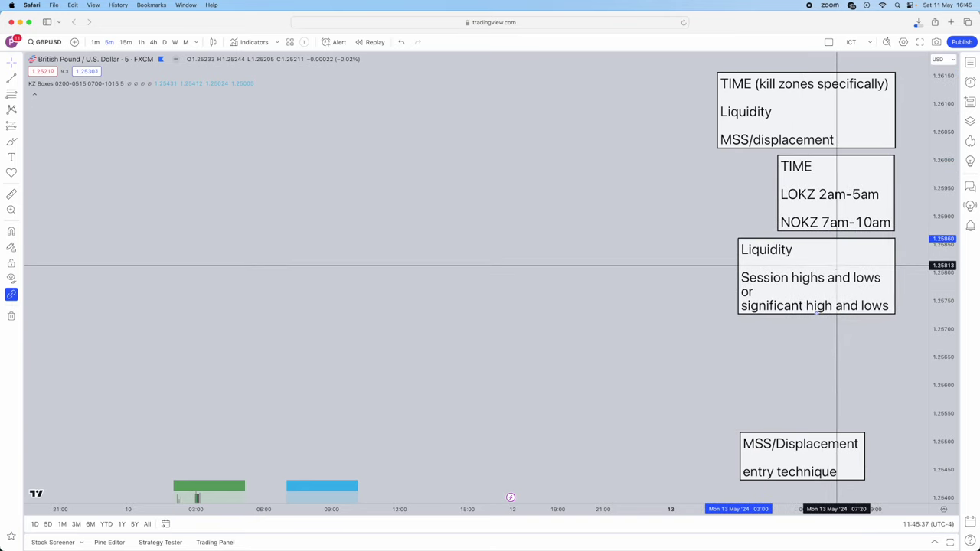
left_click_drag(824, 439, 854, 329)
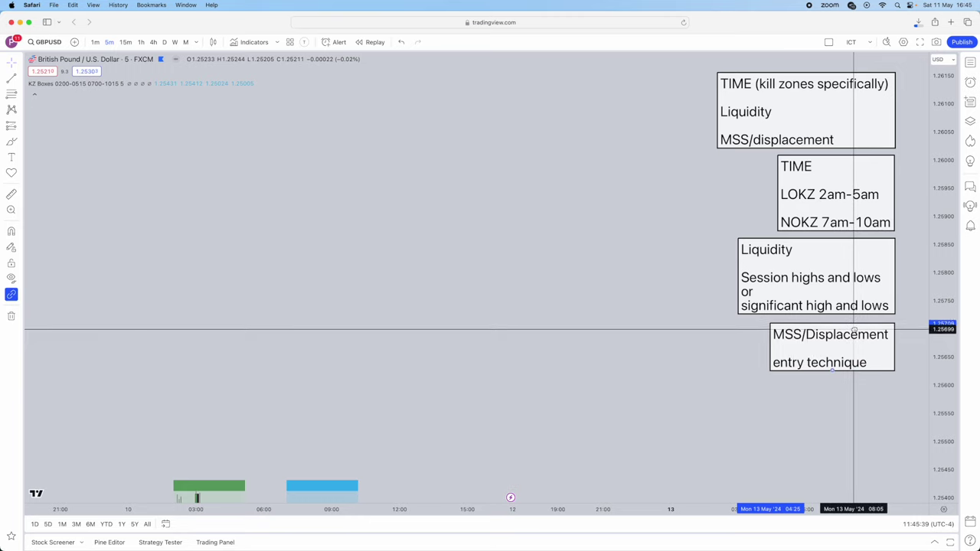
left_click_drag(602, 258, 604, 284)
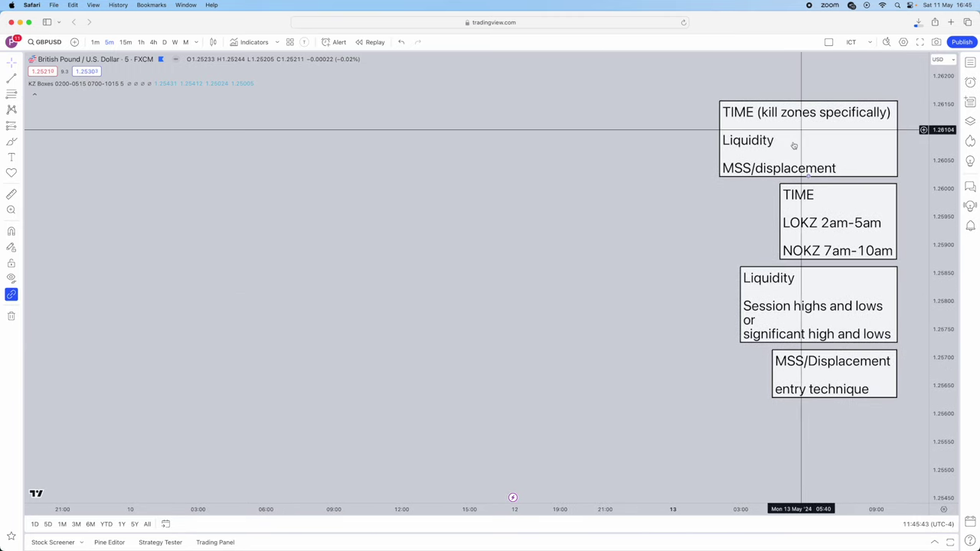
Mark the London kill zone with vertical lines at 02:00 and 05:00 on Fri 10 May '24
left_click(21, 93)
left_click(21, 78)
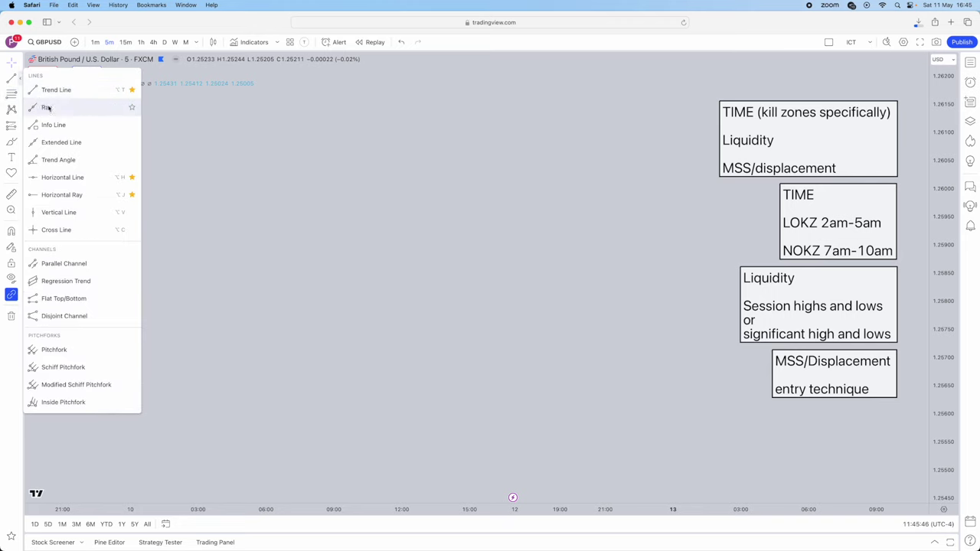
left_click(48, 229)
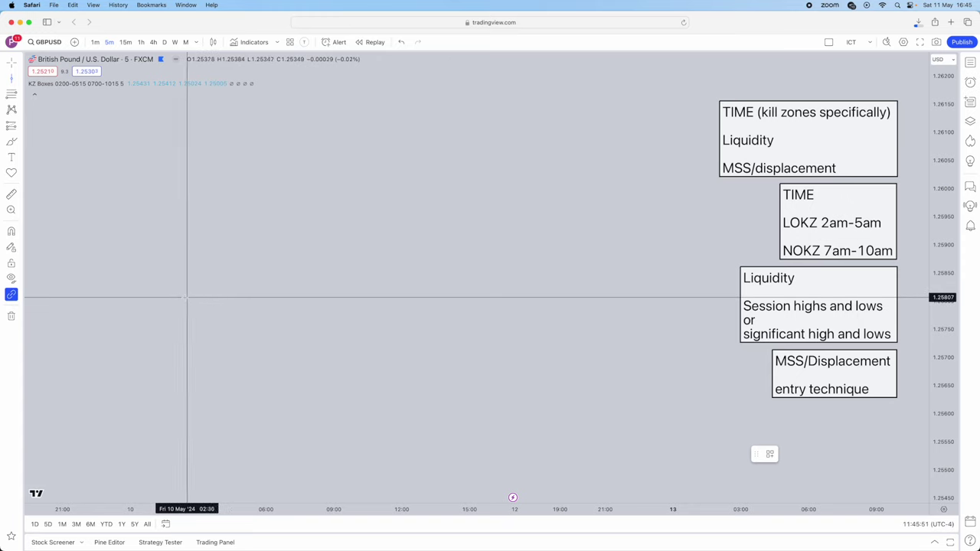
left_click(175, 297)
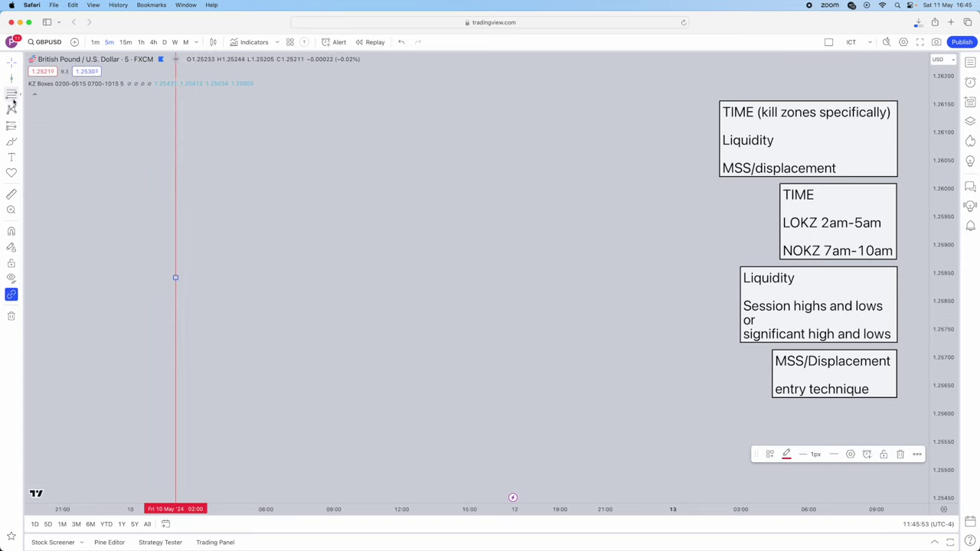
left_click(358, 238)
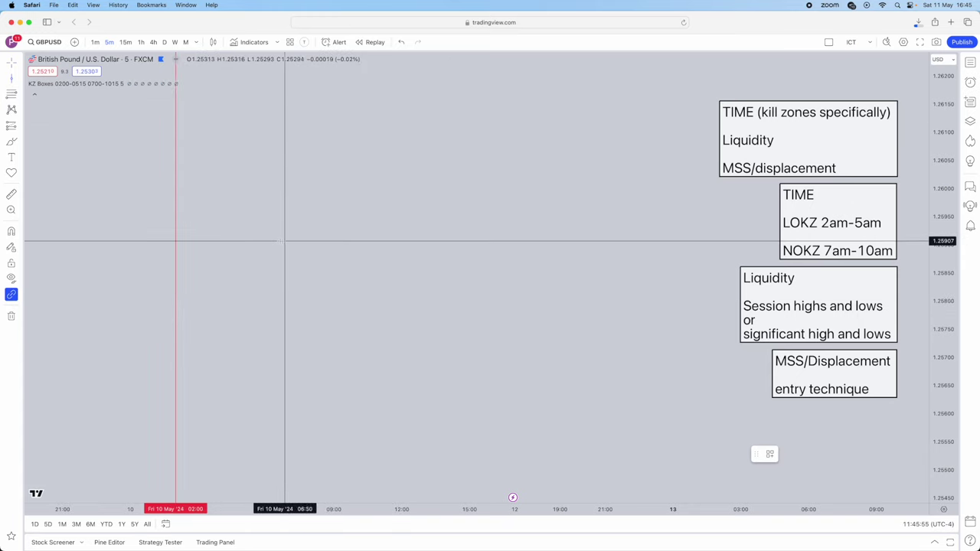
left_click(244, 242)
Move all four strategy notes closer to the vertical lines, keeping them stacked in order
left_click_drag(334, 240, 534, 222)
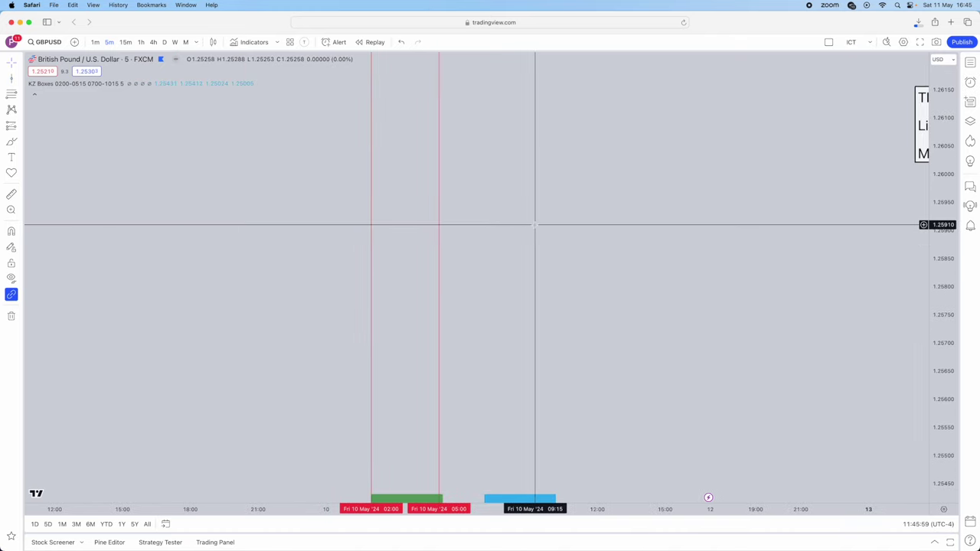
scroll(536, 218, "right", 5)
left_click_drag(831, 120, 612, 133)
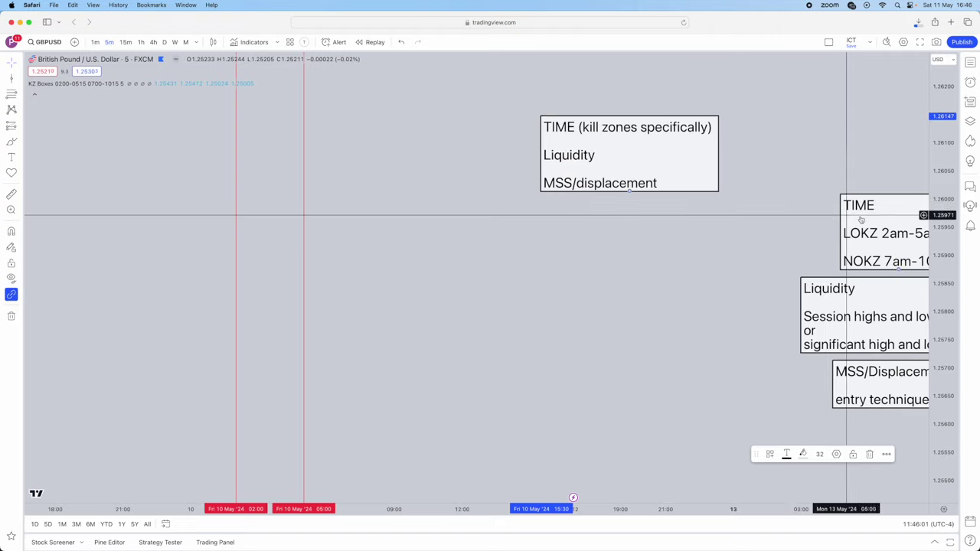
left_click_drag(862, 223, 608, 234)
left_click_drag(837, 304, 618, 318)
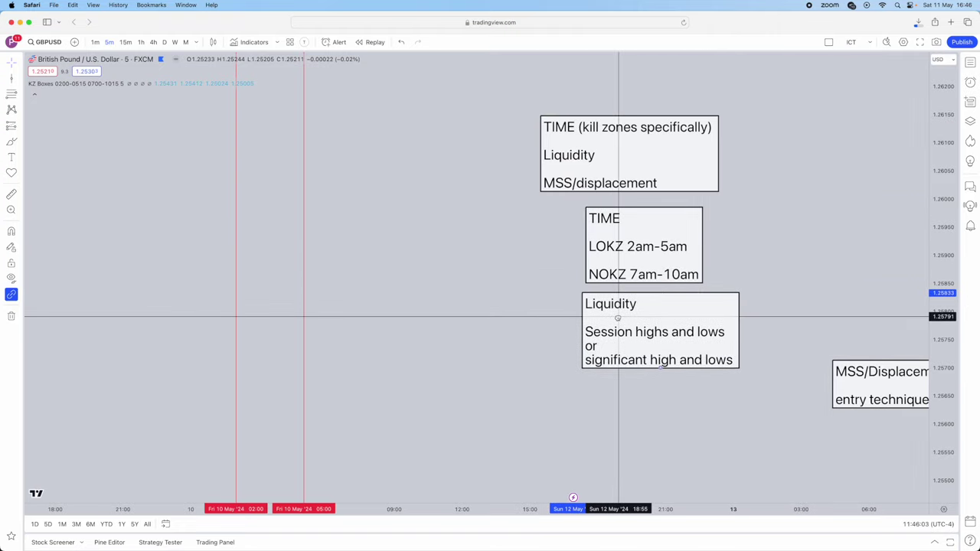
left_click_drag(878, 377, 661, 395)
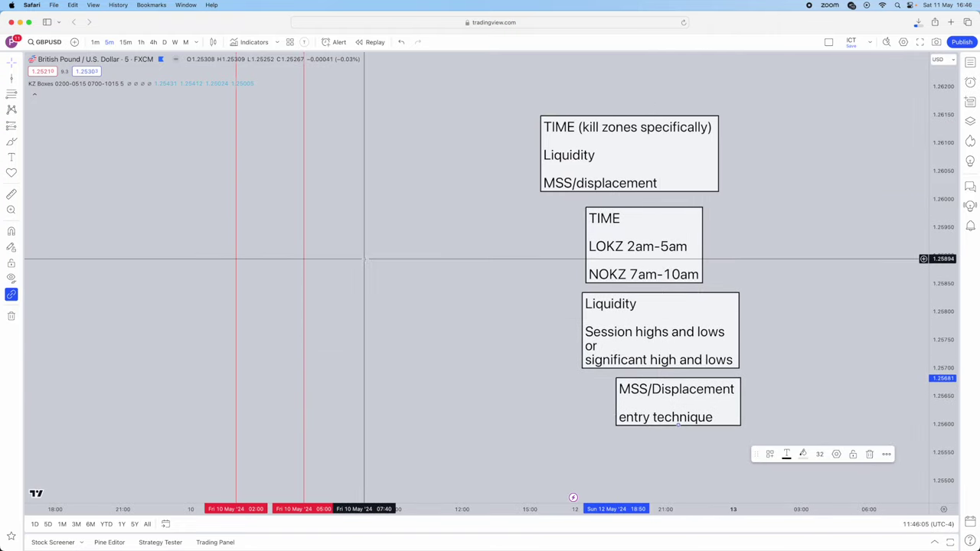
Draw a short three-segment path ahead of the 02:00 line and set its line colour to black
scroll(490, 230, "left", 5)
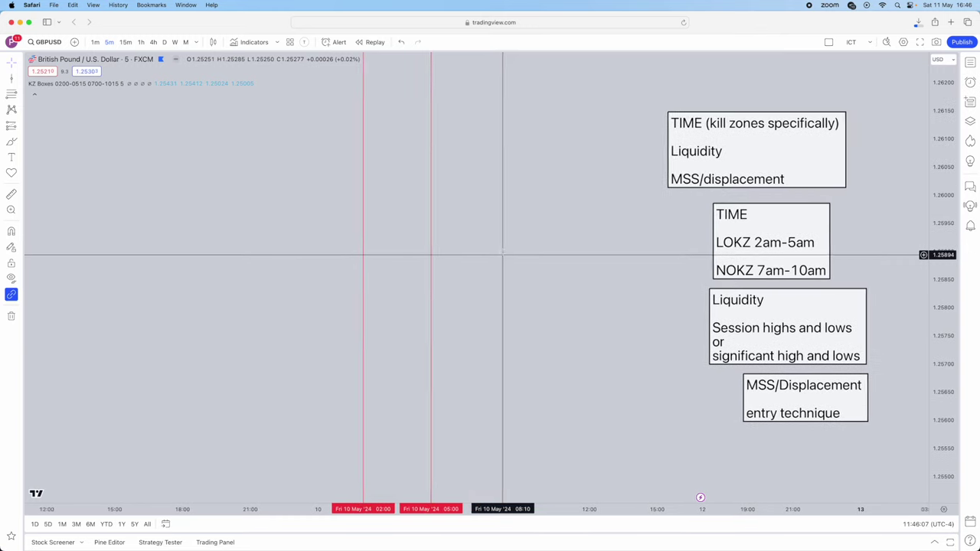
left_click(18, 142)
left_click(50, 325)
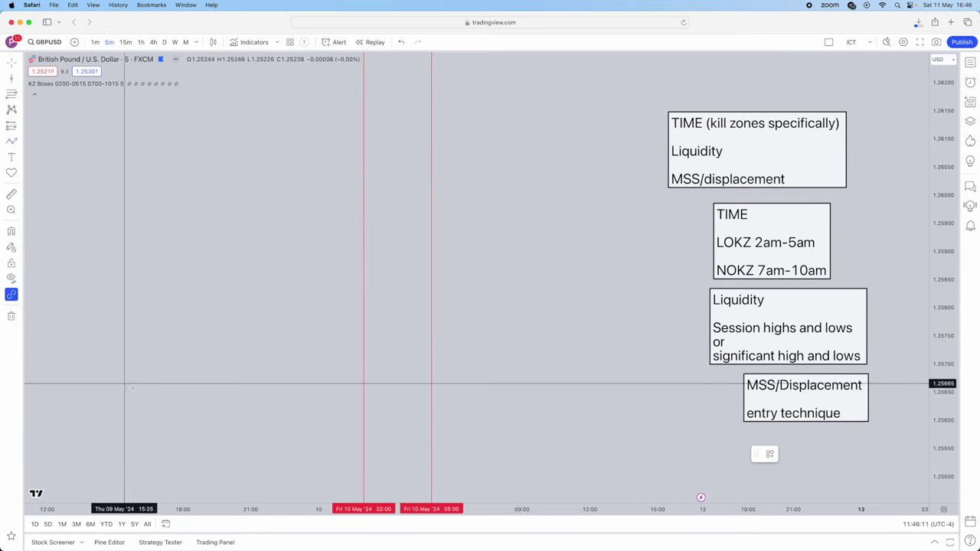
left_click(133, 388)
left_click(154, 316)
left_click(173, 408)
double_click(173, 356)
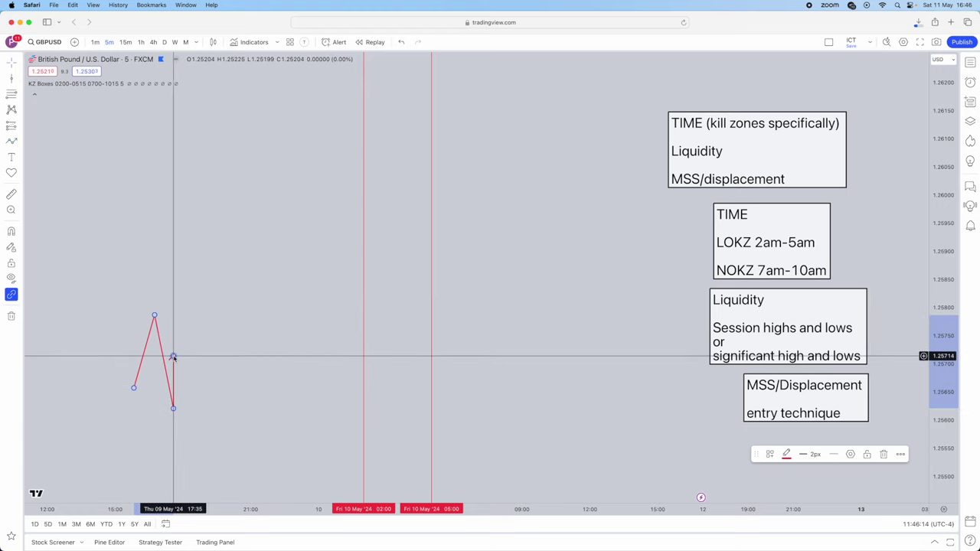
left_click(787, 454)
left_click(879, 422)
left_click(240, 322)
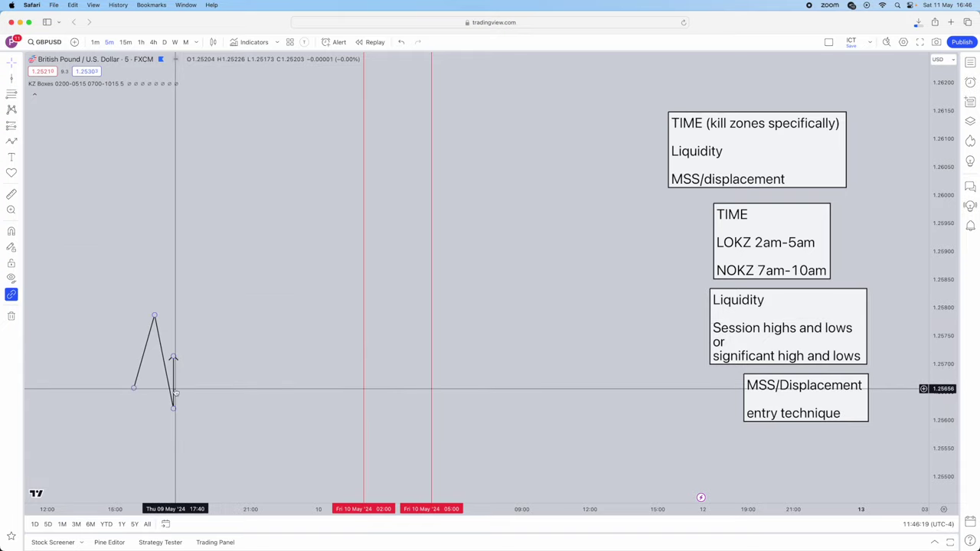
Undo the short path and draw a larger seven-segment black zigzag ending at the 02:00 vertical line
key("super+z")
key("super+z")
left_click(141, 372)
left_click(188, 265)
left_click(209, 410)
left_click(240, 325)
left_click(275, 435)
left_click(305, 251)
left_click(335, 386)
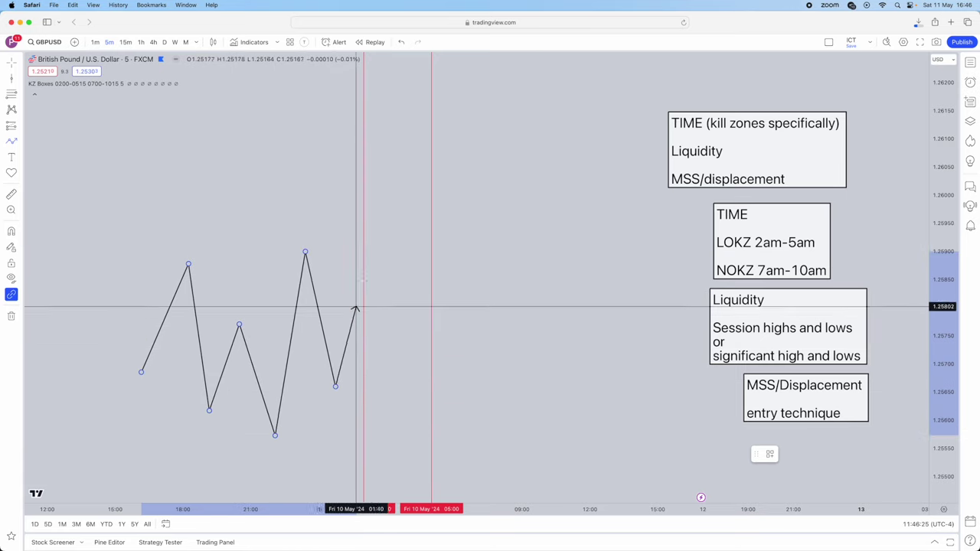
double_click(364, 264)
Draw a horizontal trend line from the zigzag's highest peak to 07:00 and apply the liquidity template
left_click_drag(329, 221, 309, 209)
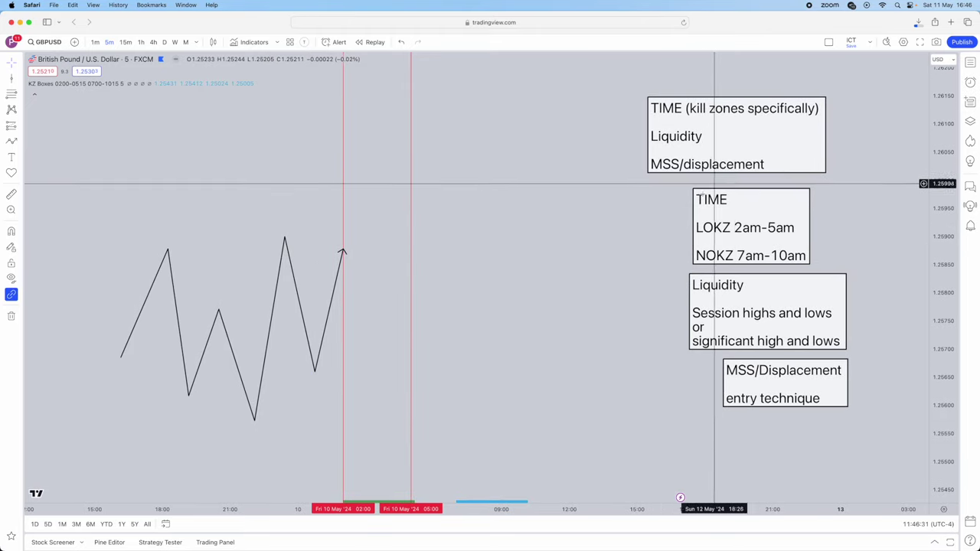
left_click(19, 79)
left_click(72, 93)
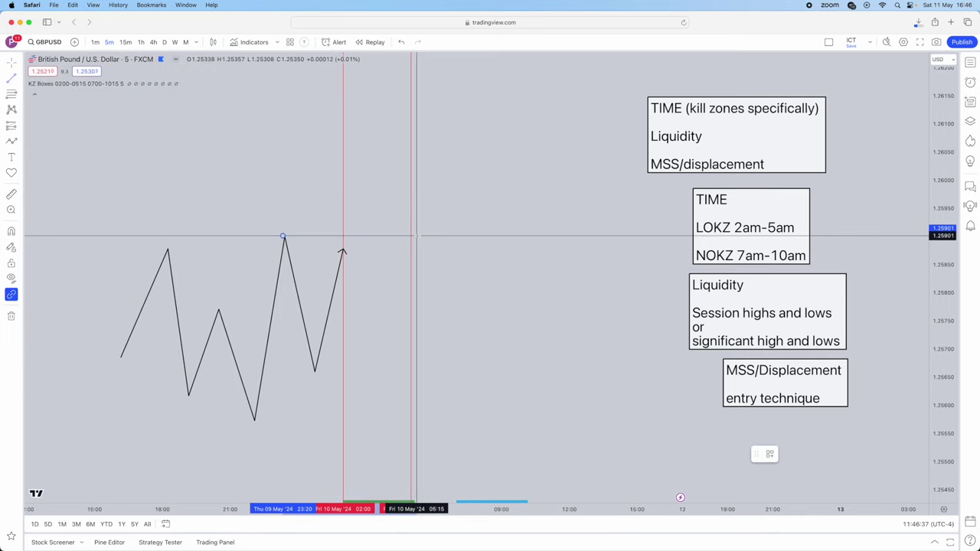
left_click(456, 231)
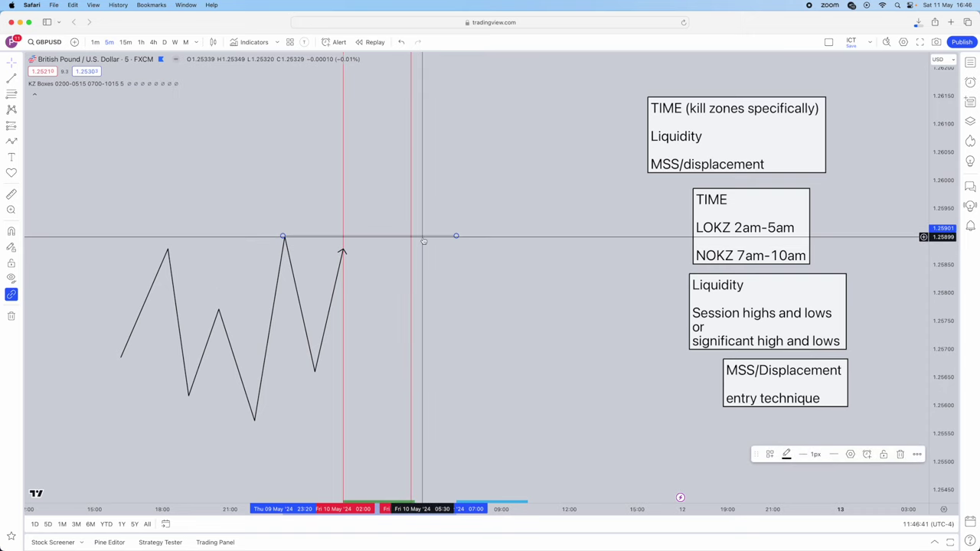
double_click(424, 237)
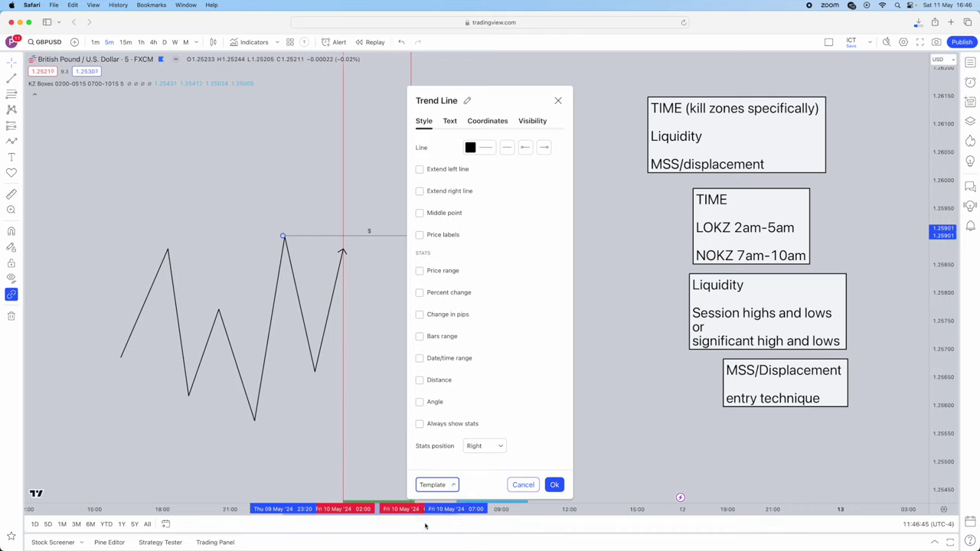
key("Escape")
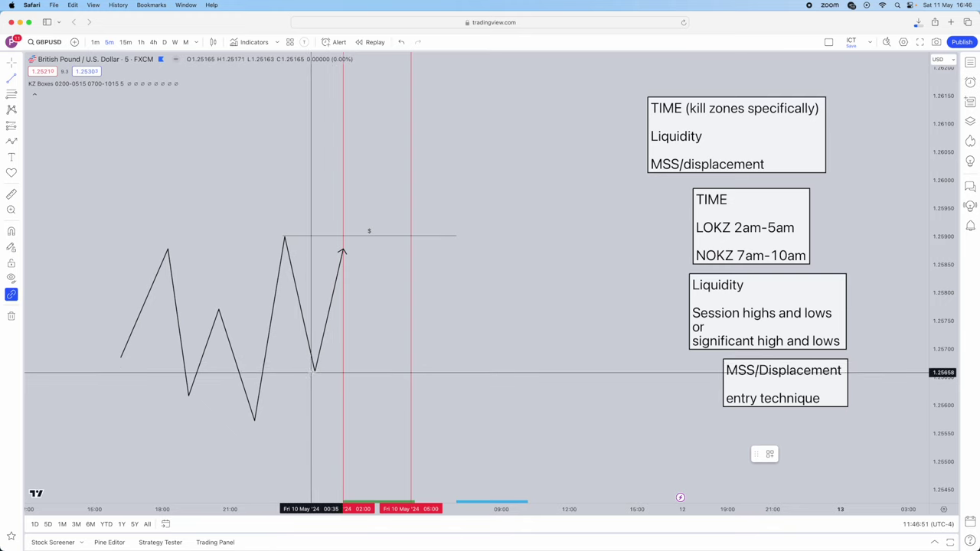
Draw a horizontal trend line from the zigzag's last trough to 07:00 and apply the liquidity template
left_click(455, 373)
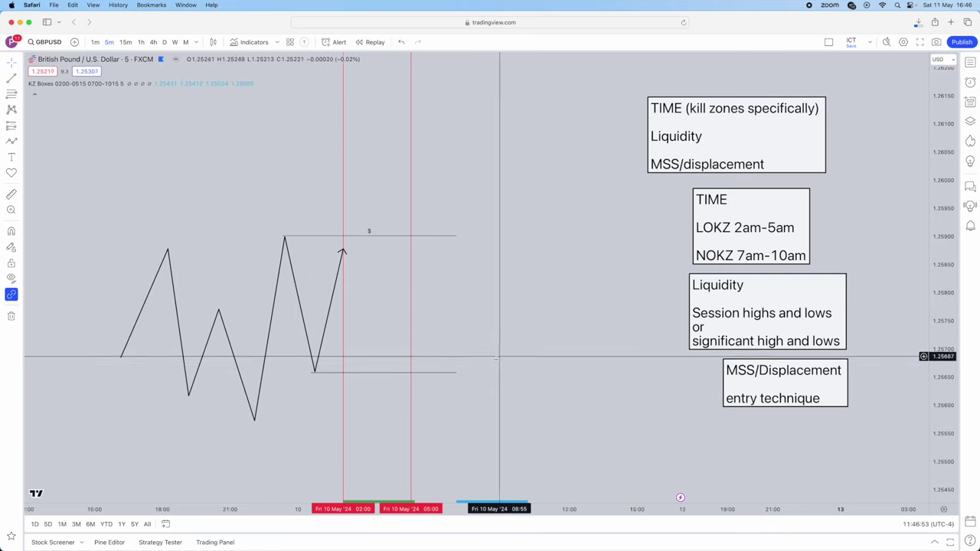
double_click(448, 375)
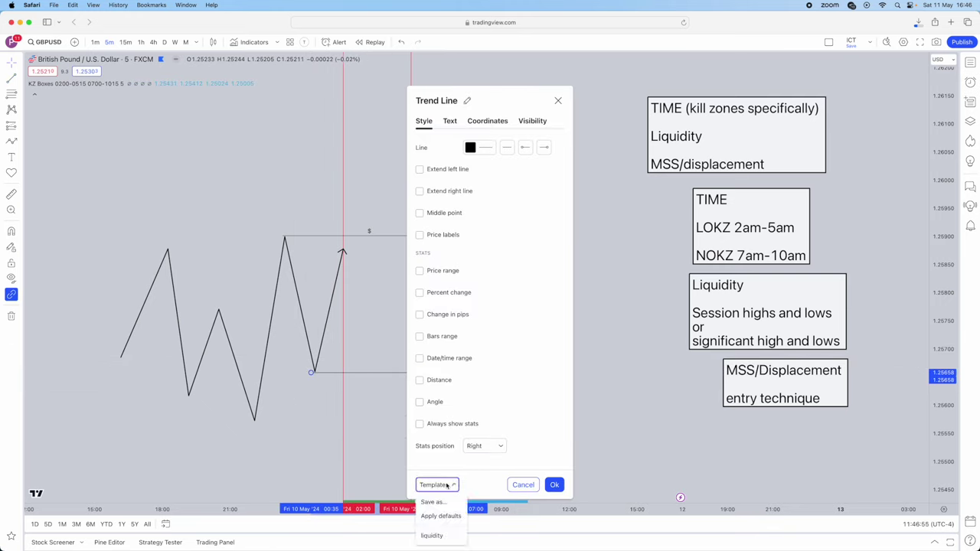
left_click(613, 381)
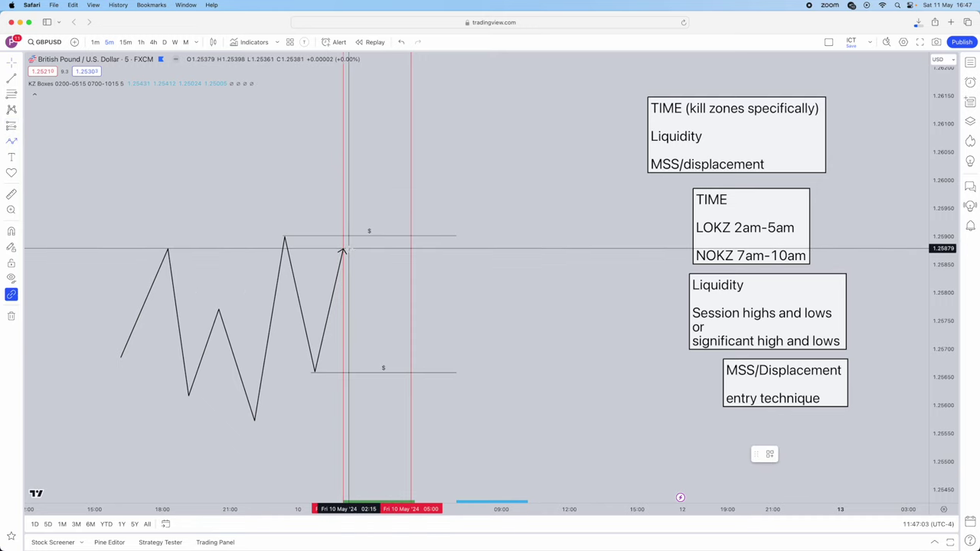
Draw a three-segment path from the zigzag's arrowhead at 02:00 down through the lower liquidity line, between the two vertical lines
left_click(342, 253)
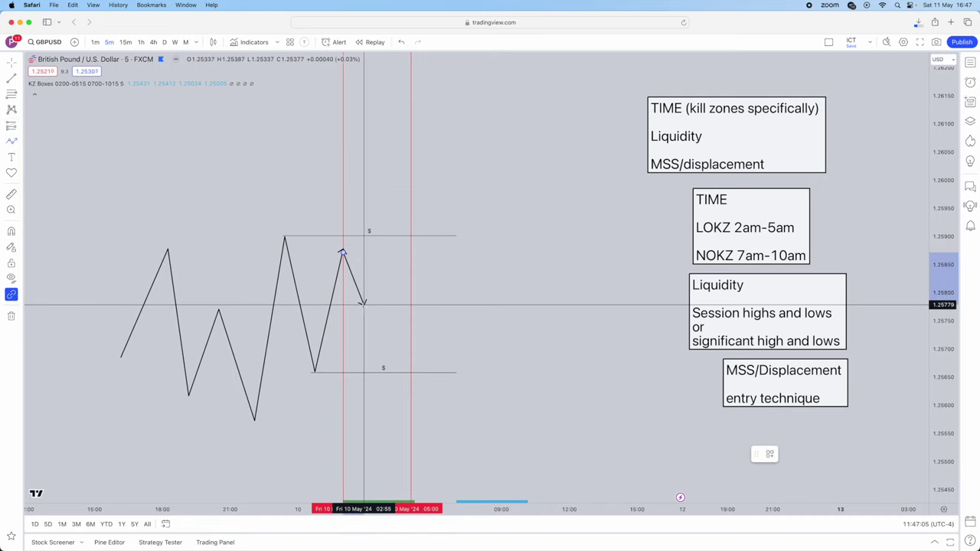
left_click(366, 322)
left_click(377, 290)
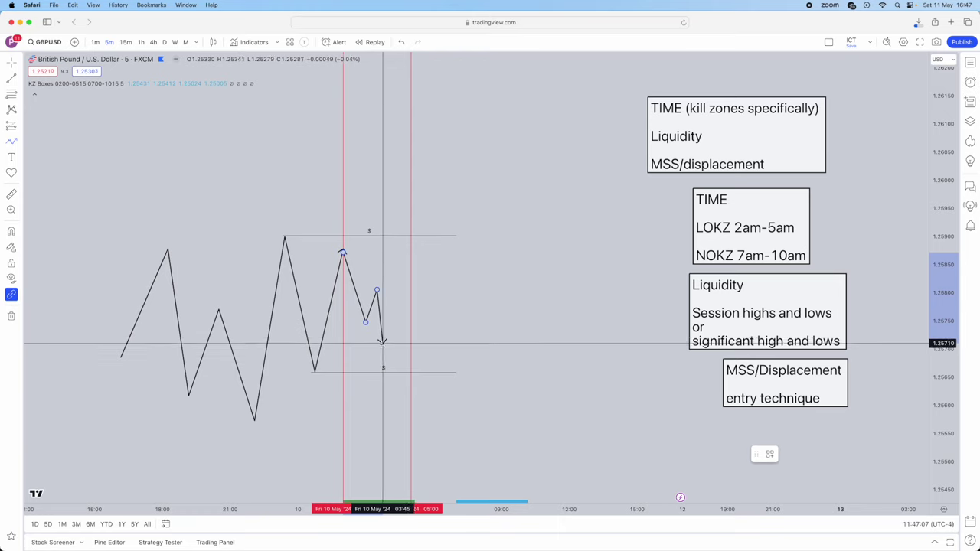
double_click(390, 391)
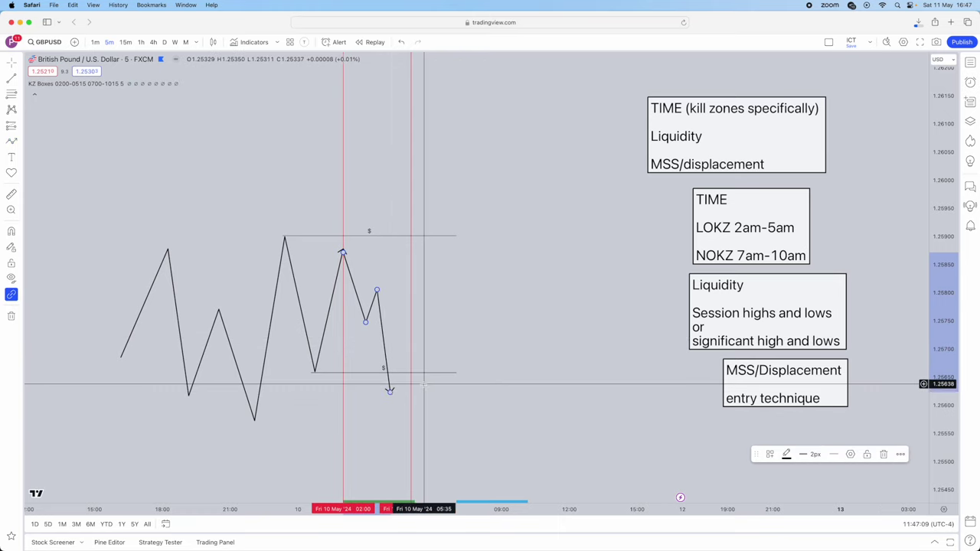
key("Escape")
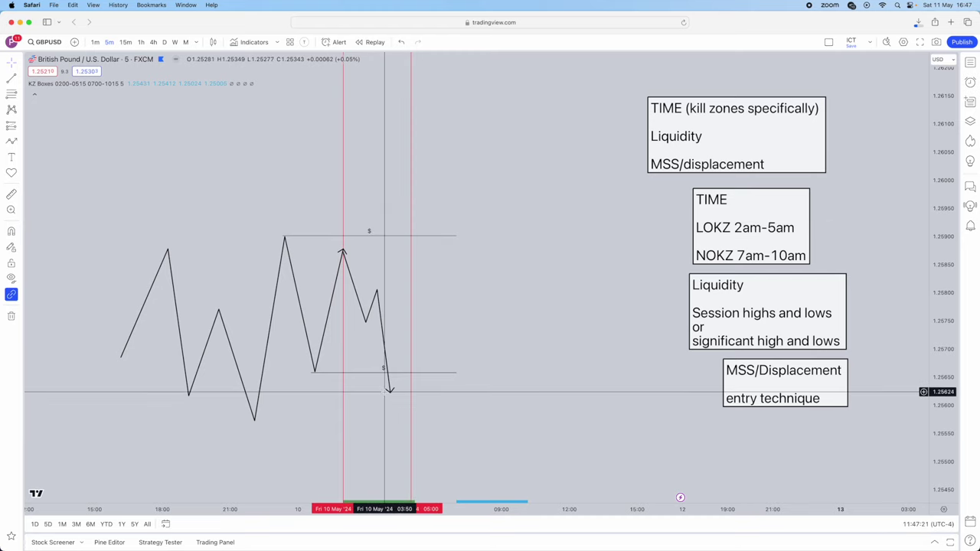
Stretch the chart's time scale and move the MSS/Displacement note back beneath the Liquidity note
scroll(394, 383, "right", 5)
scroll(472, 301, "left", 7)
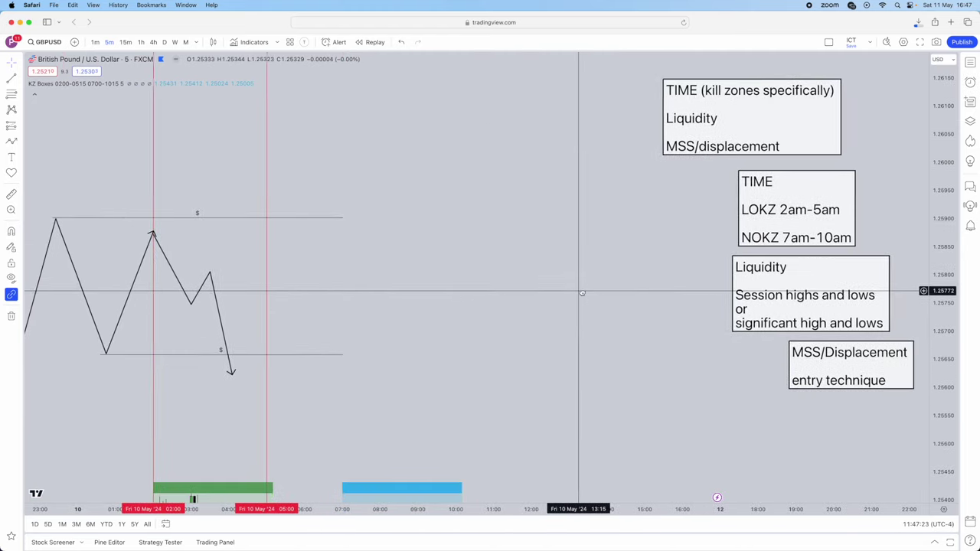
left_click_drag(881, 360, 797, 358)
left_click(382, 244)
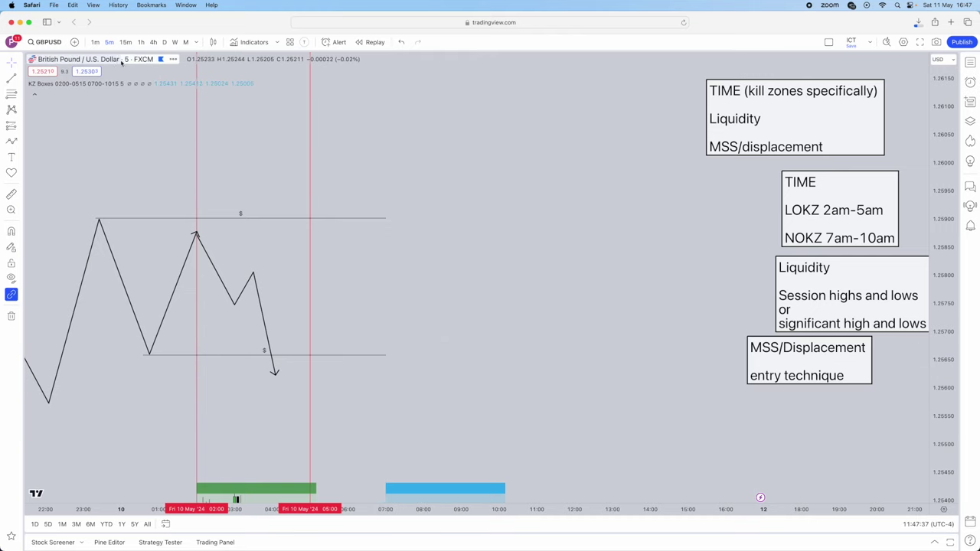
Draw a three-segment zigzag path from the sweep's low at 04:05 back up above the lower liquidity line, ending near 1.2571
left_click(11, 143)
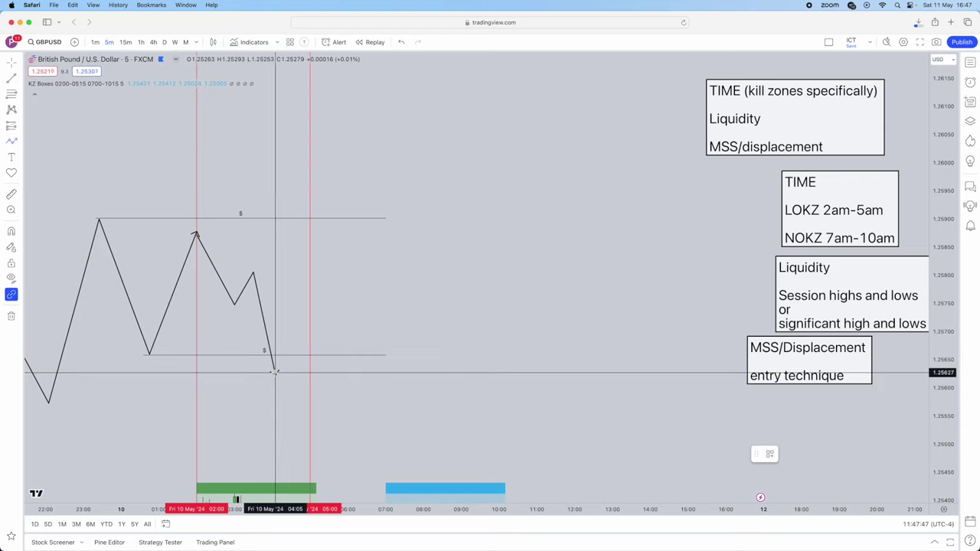
left_click(275, 371)
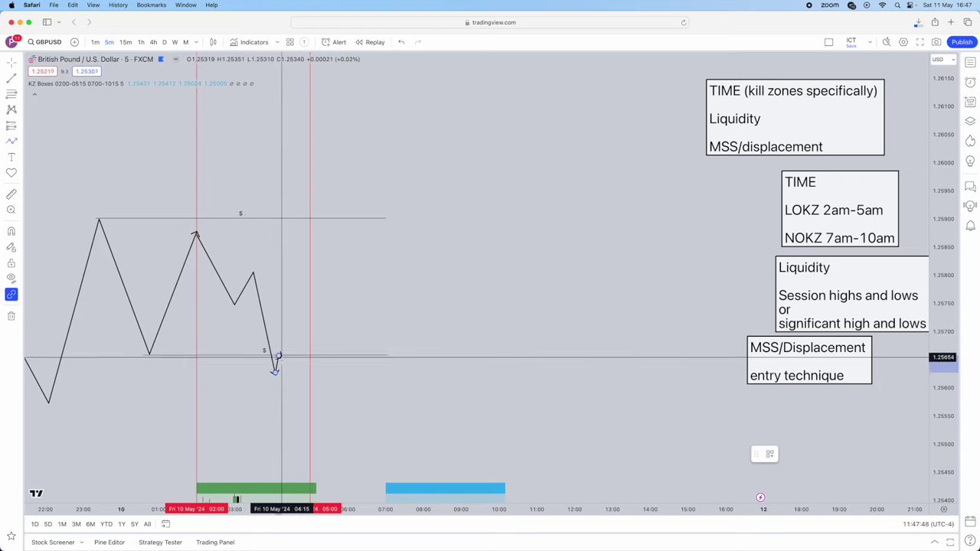
left_click(282, 368)
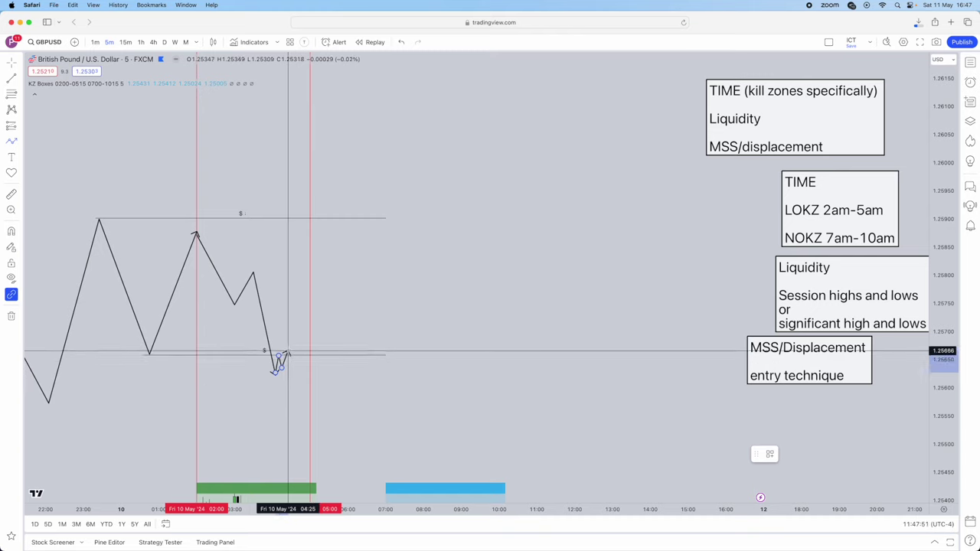
left_click(287, 327)
scroll(766, 344, "up", 1)
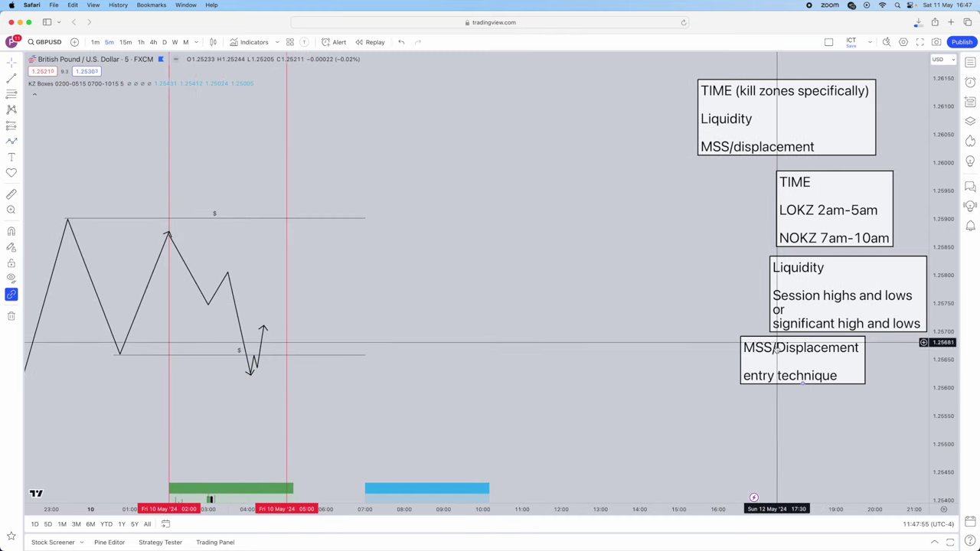
Draw a tall, narrow rectangle as a full-bodied displacement candle on the empty chart area, from about 1.2600 down to 1.2583
left_click(21, 158)
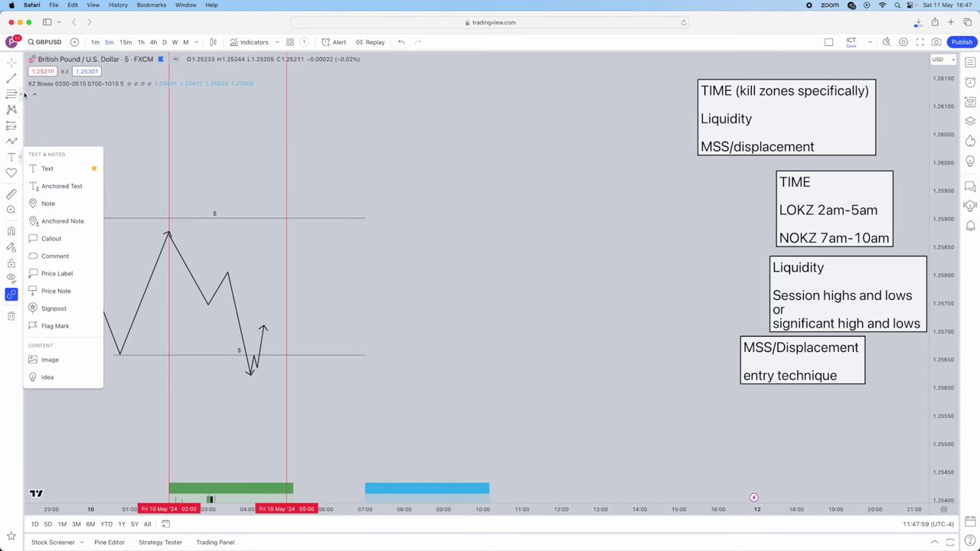
left_click(22, 93)
left_click(21, 93)
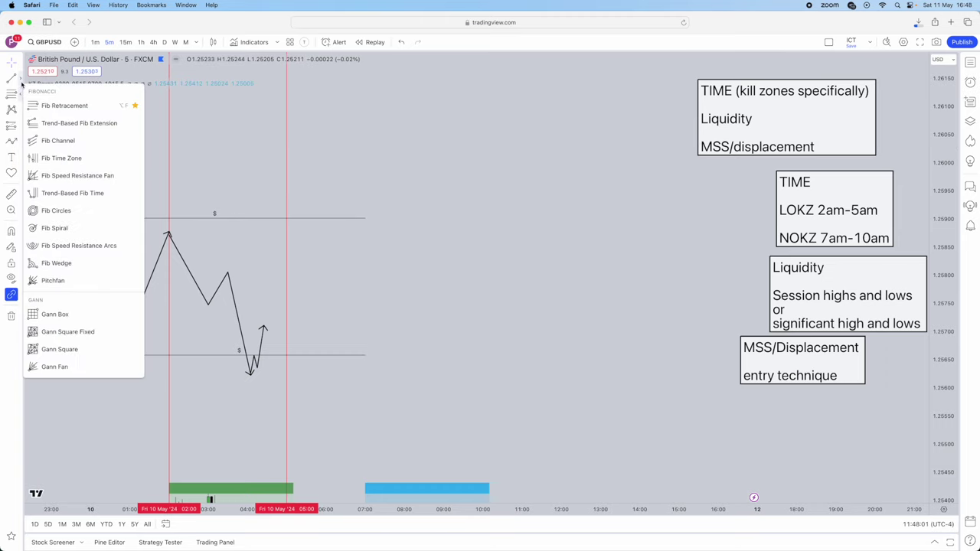
left_click(21, 80)
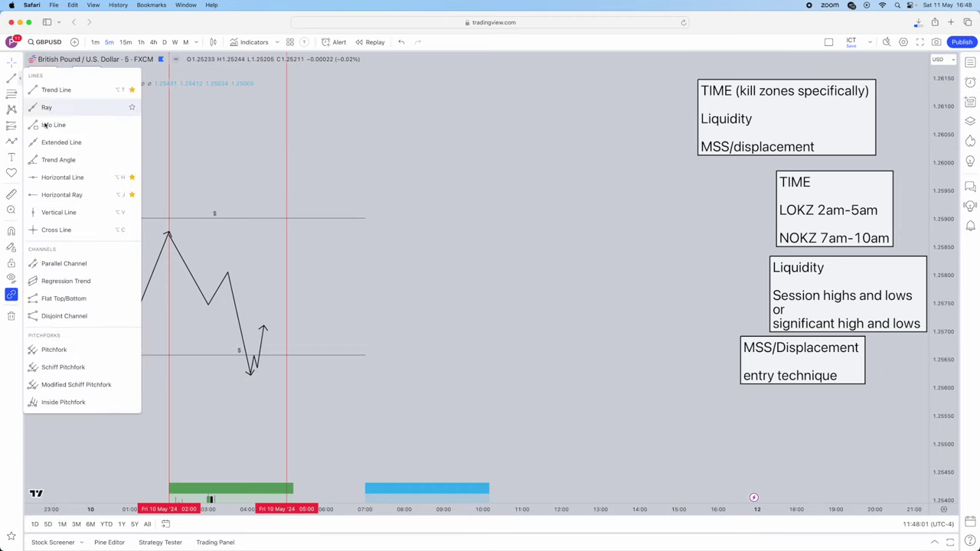
left_click(17, 143)
left_click(16, 143)
left_click(51, 289)
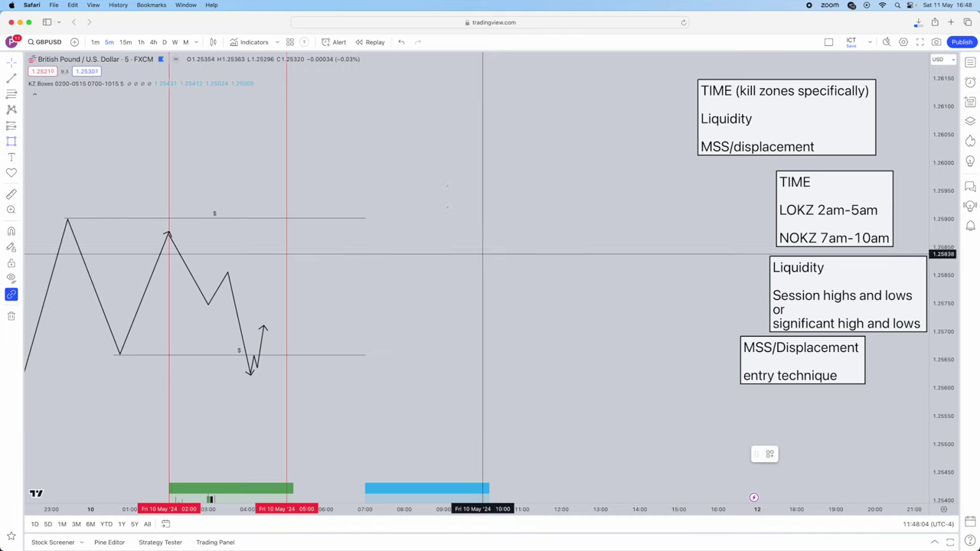
left_click(421, 162)
left_click(443, 252)
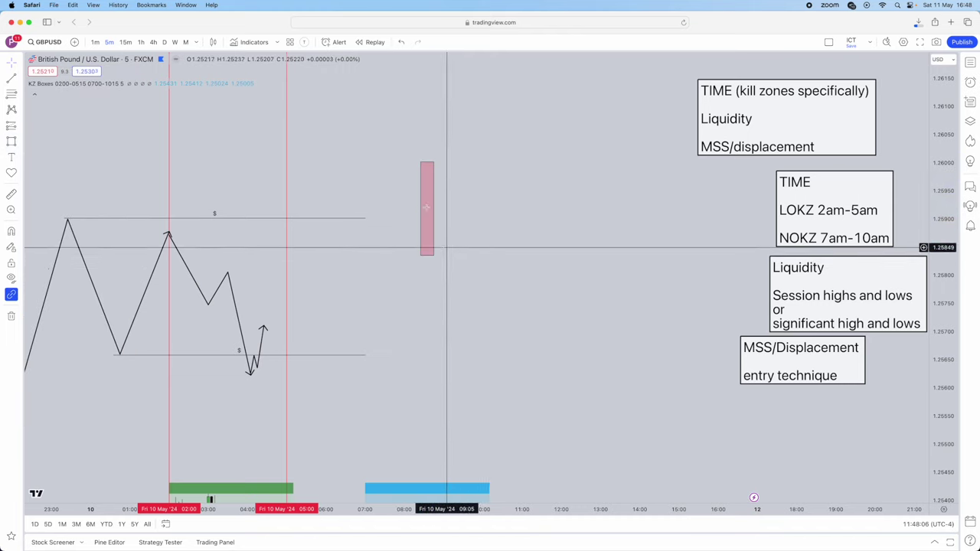
Draw a small rectangle beside the tall candle and add a long lower wick beneath it with a vertical trend line
left_click(12, 141)
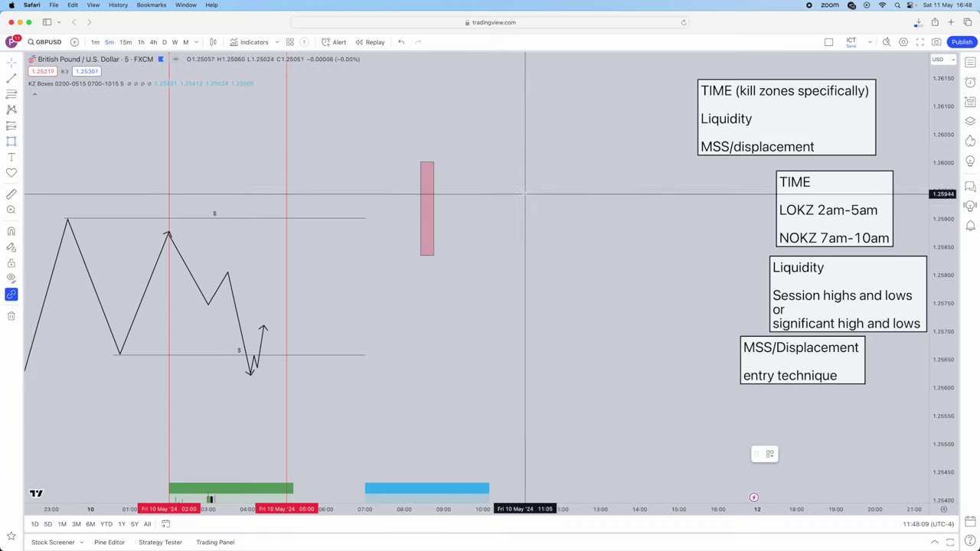
left_click(504, 168)
left_click(506, 193)
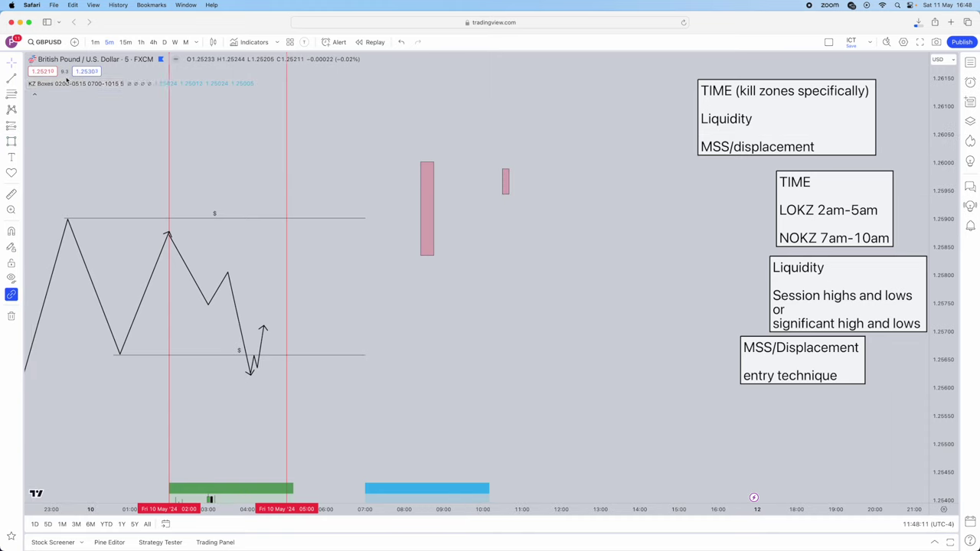
left_click(506, 193)
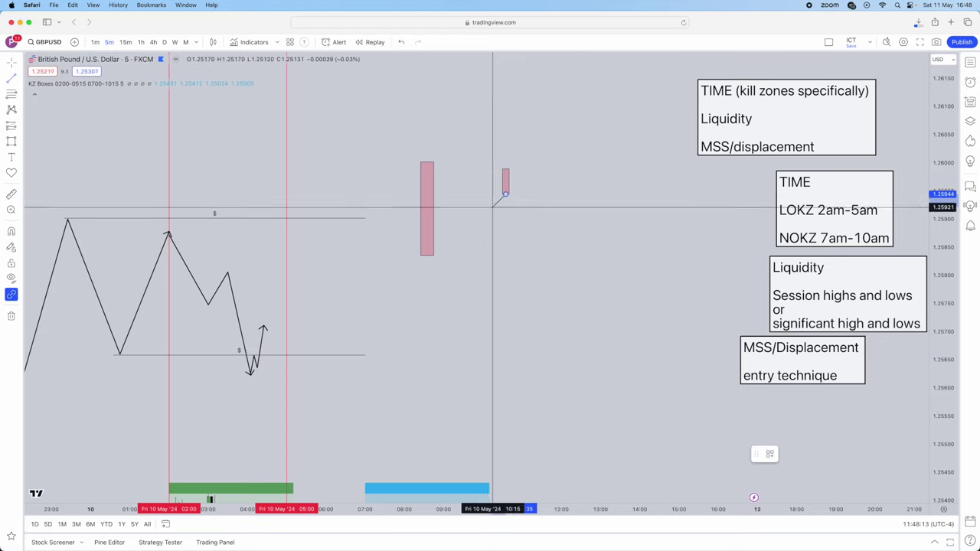
left_click(506, 266)
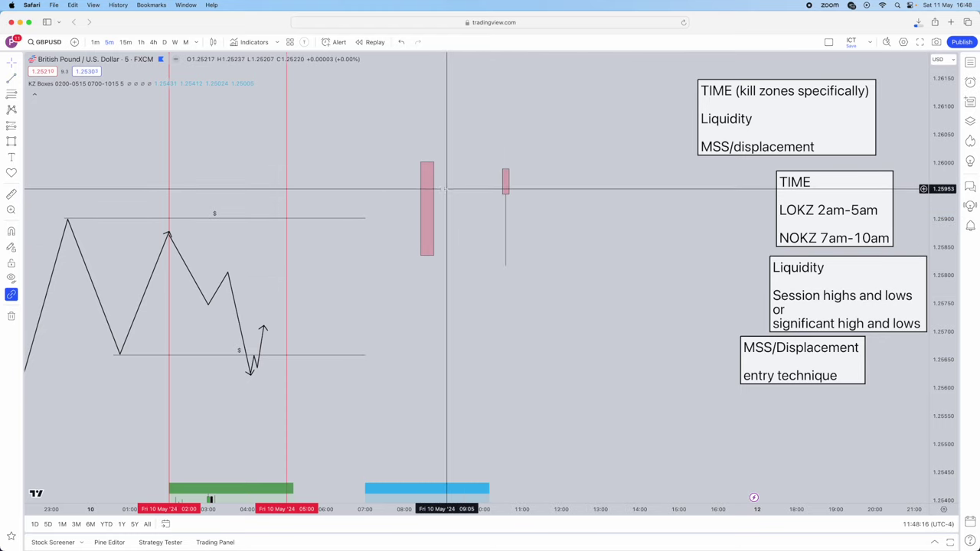
Delete the two example candle rectangles and the wick line from the chart
key("Delete")
left_click(506, 183)
key("Delete")
left_click_drag(505, 203, 540, 194)
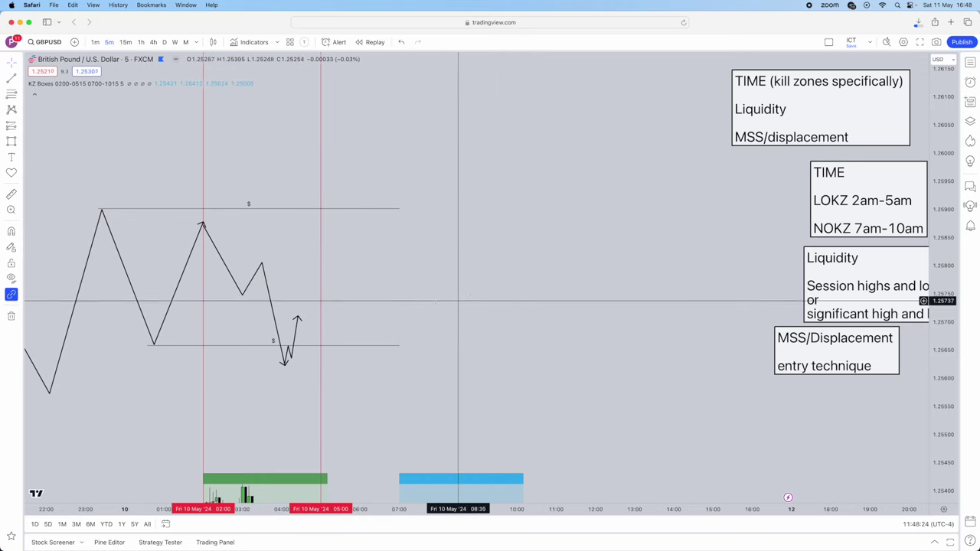
left_click(17, 80)
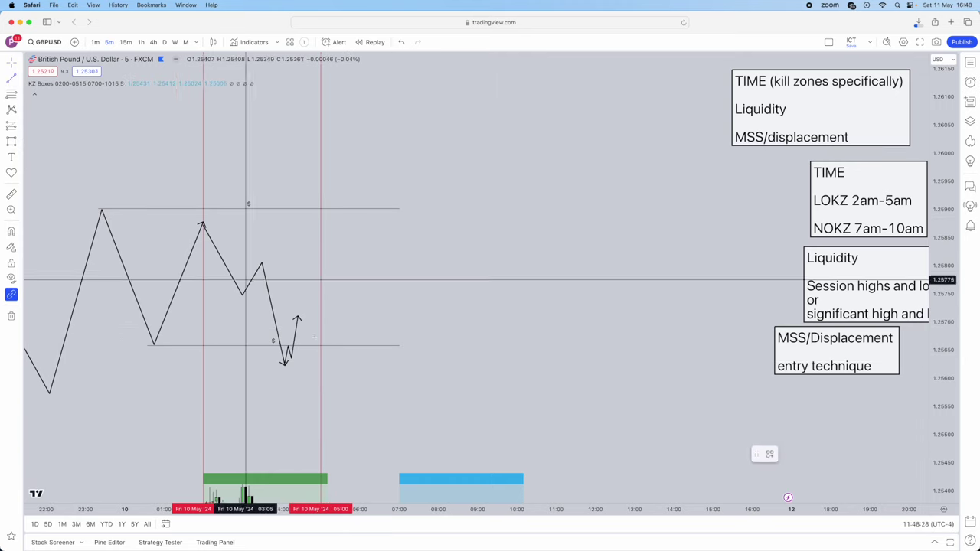
left_click(300, 317)
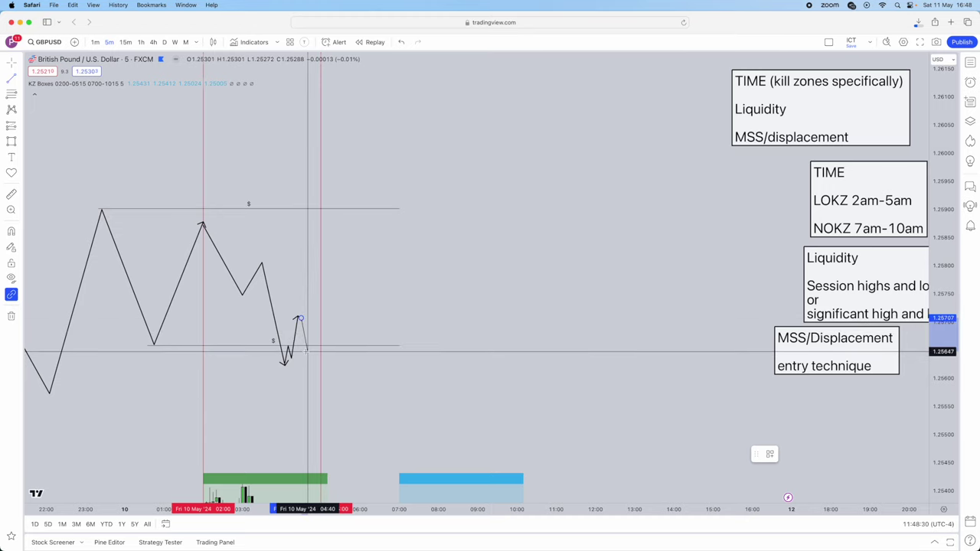
double_click(307, 350)
key("Escape")
left_click(308, 352)
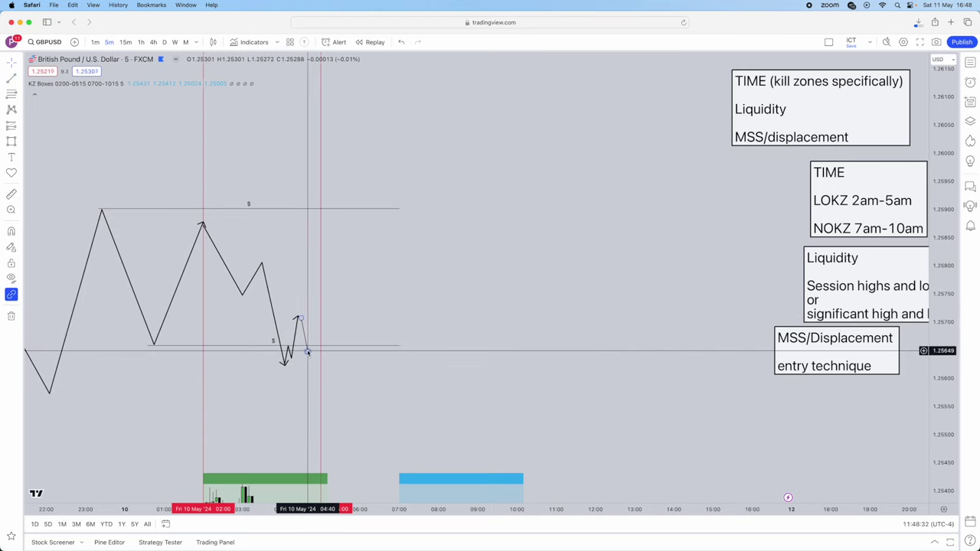
Draw a path from the last upward arrowhead down to about 1.2565 at 04:35, and up to about 1.2585 just before 05:00
left_click(18, 143)
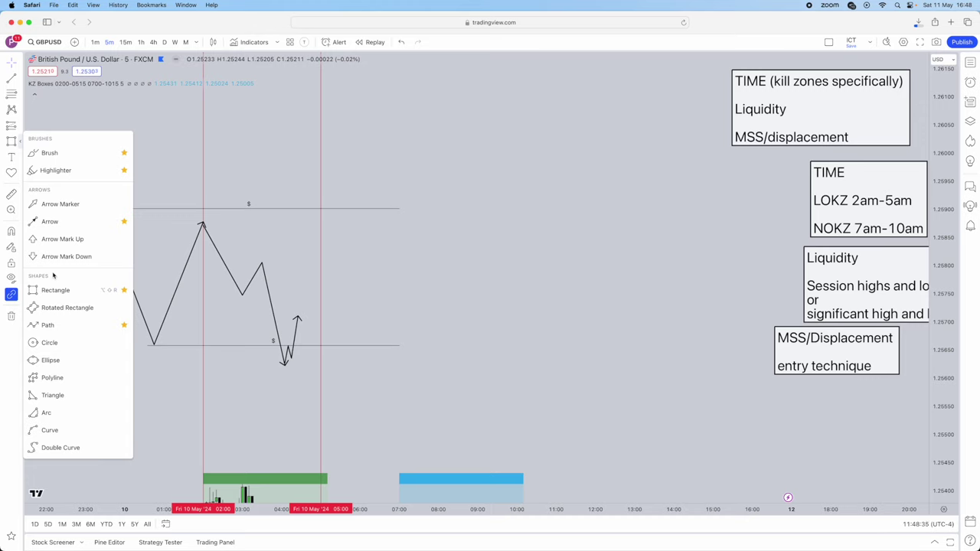
left_click(57, 328)
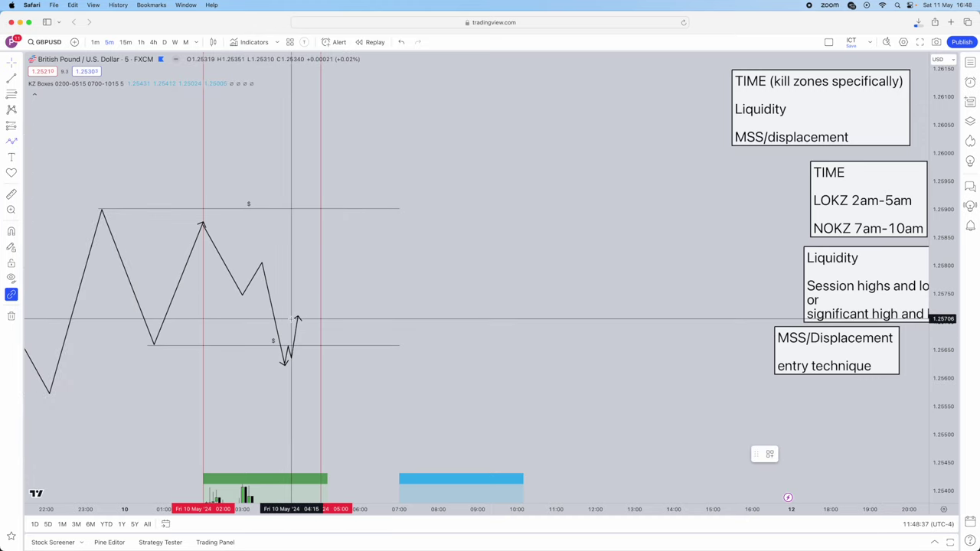
left_click(298, 319)
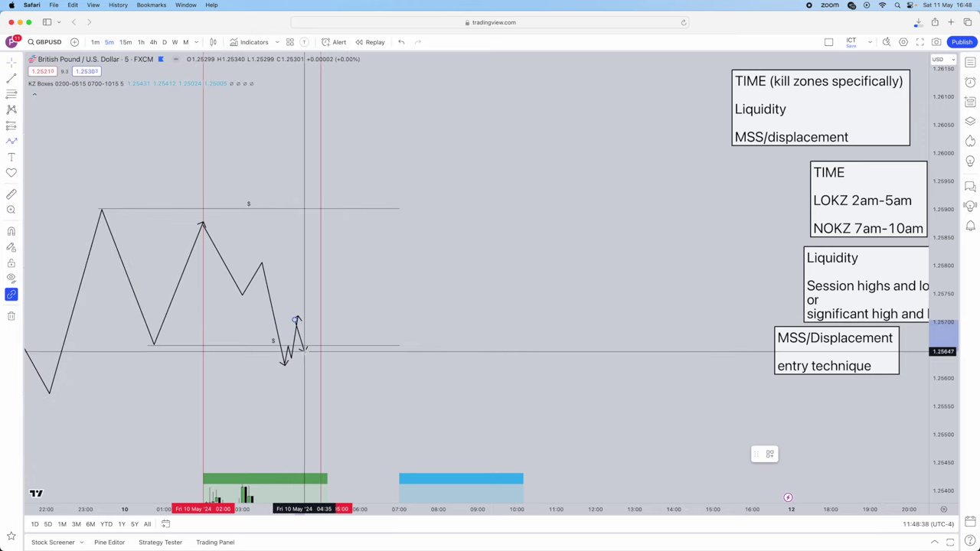
left_click(304, 351)
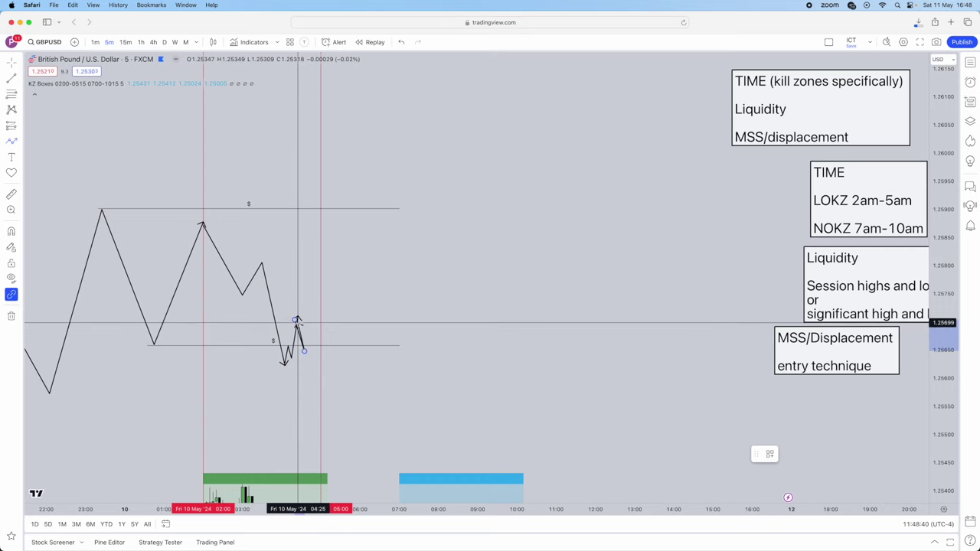
double_click(315, 239)
scroll(925, 281, "up", 1)
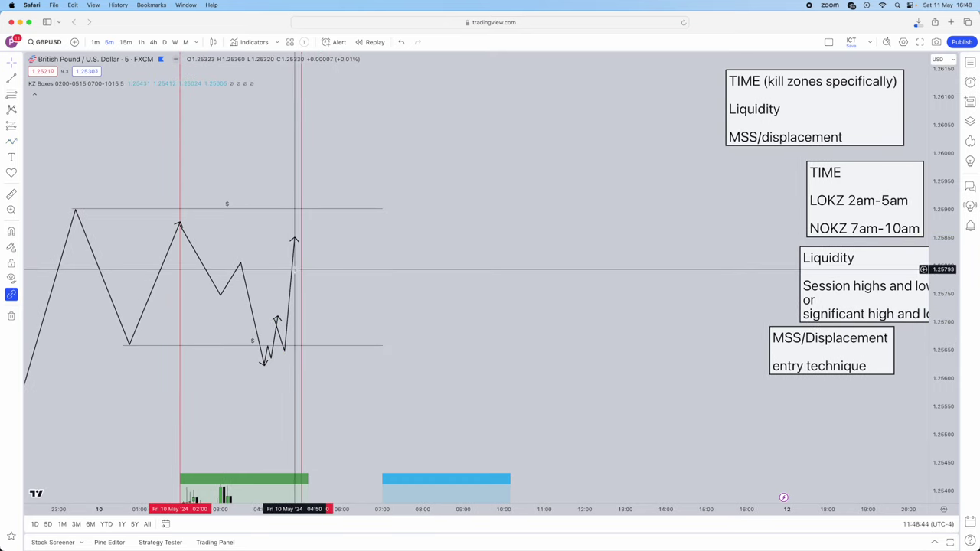
Colour the newly drawn retracement-and-rally path red
left_click(294, 273)
left_click(788, 455)
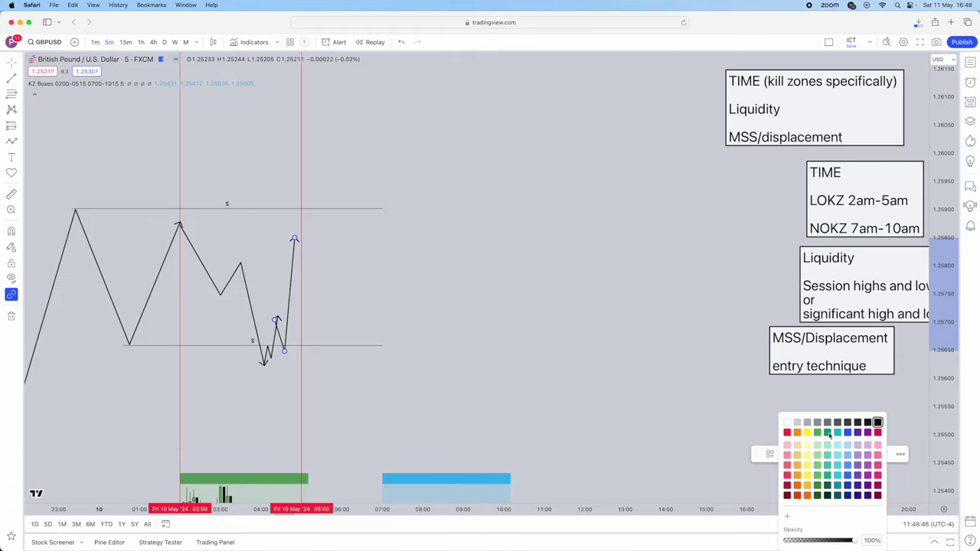
left_click(788, 433)
left_click(298, 324)
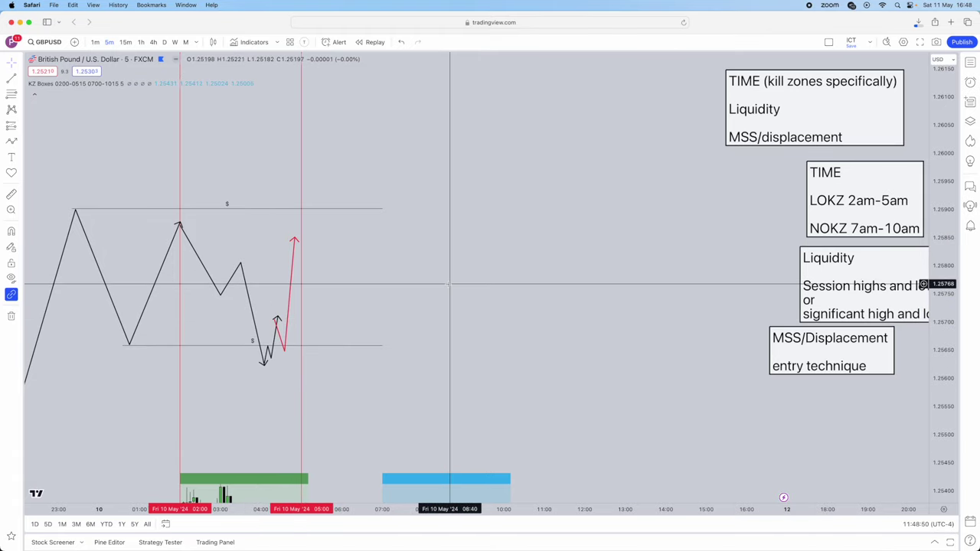
Move the Liquidity and TIME notes leftward so their full text fits within the chart area
scroll(460, 284, "down", 2)
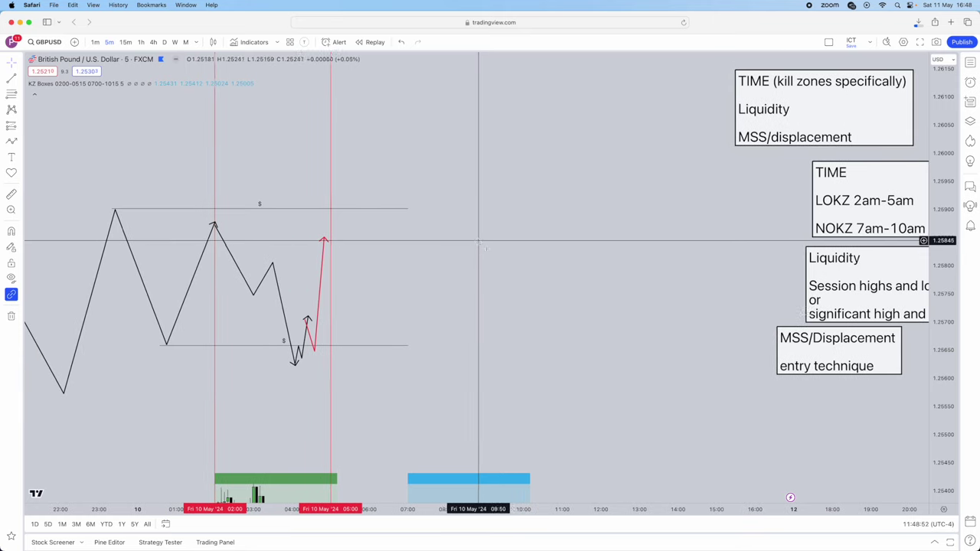
left_click_drag(858, 303, 775, 299)
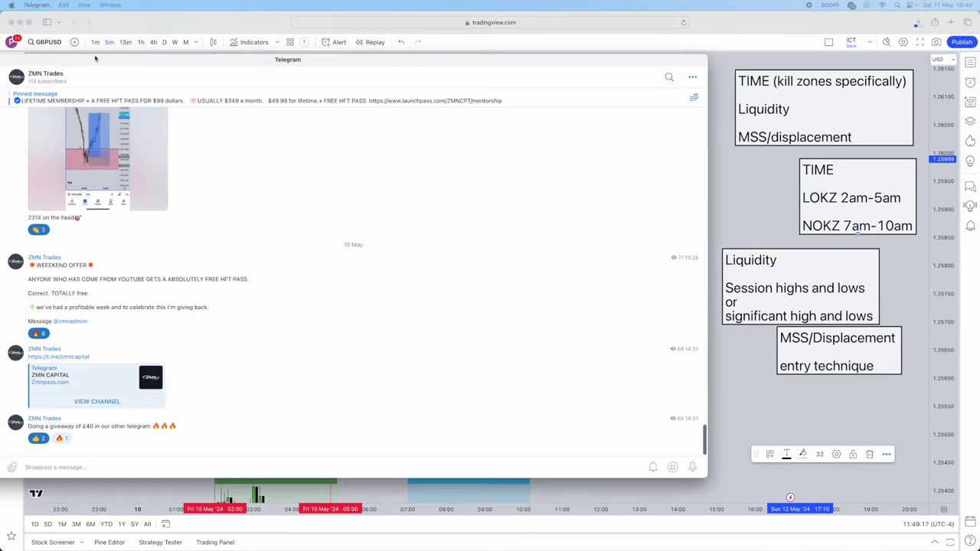
Switch to Telegram, review the ZMN Trades channel's recent posts and weekend offer, and close its window to return to the chart
scroll(219, 223, "up", 6)
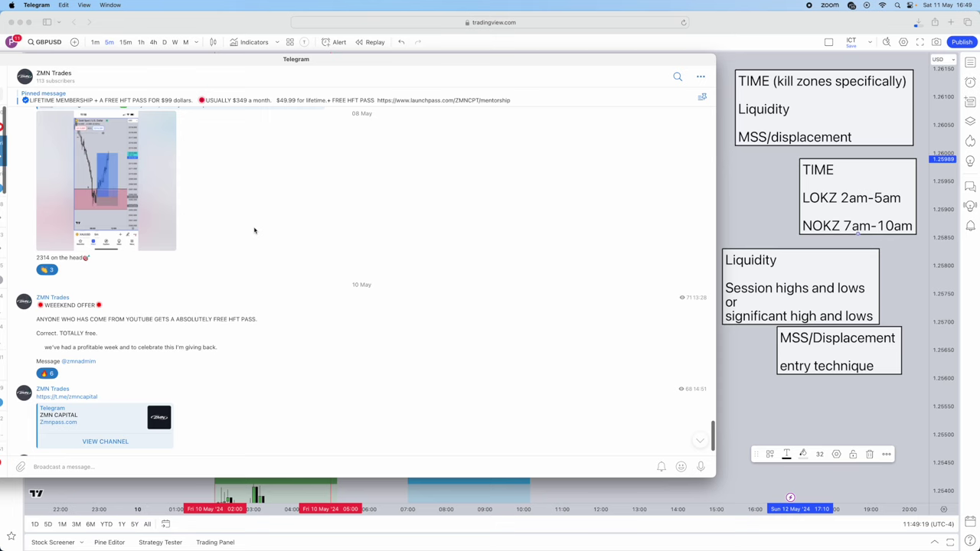
scroll(220, 252, "down", 2)
scroll(214, 252, "up", 8)
scroll(117, 332, "up", 5)
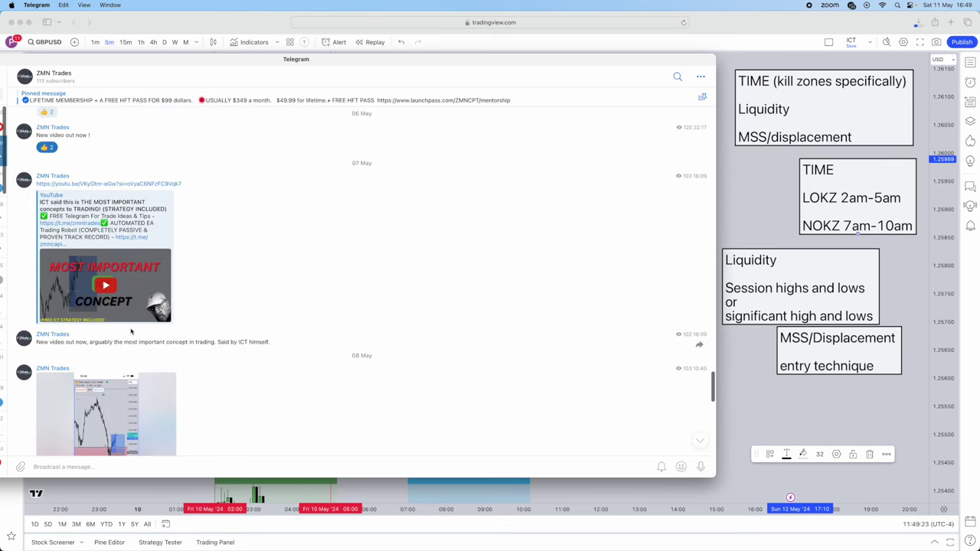
scroll(138, 345, "down", 10)
scroll(155, 363, "down", 3)
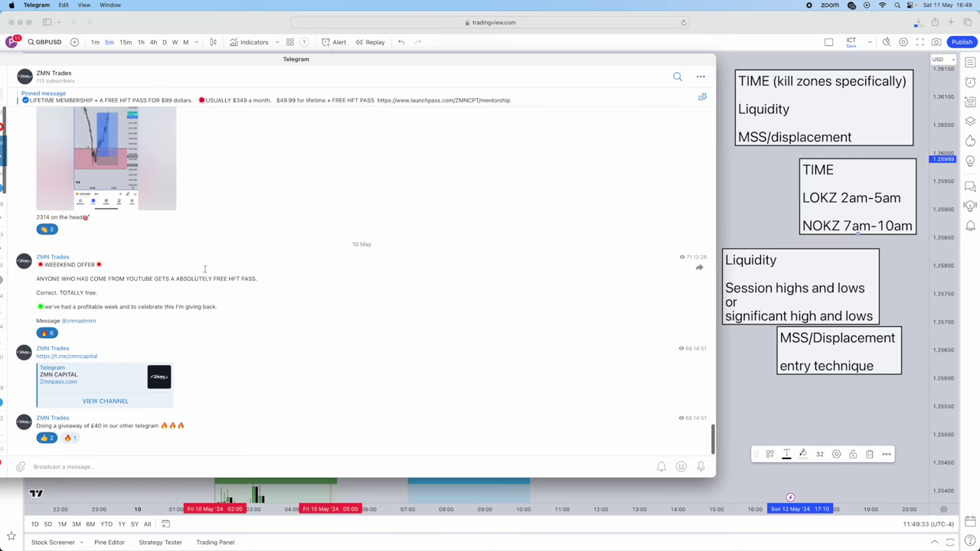
key("super+w")
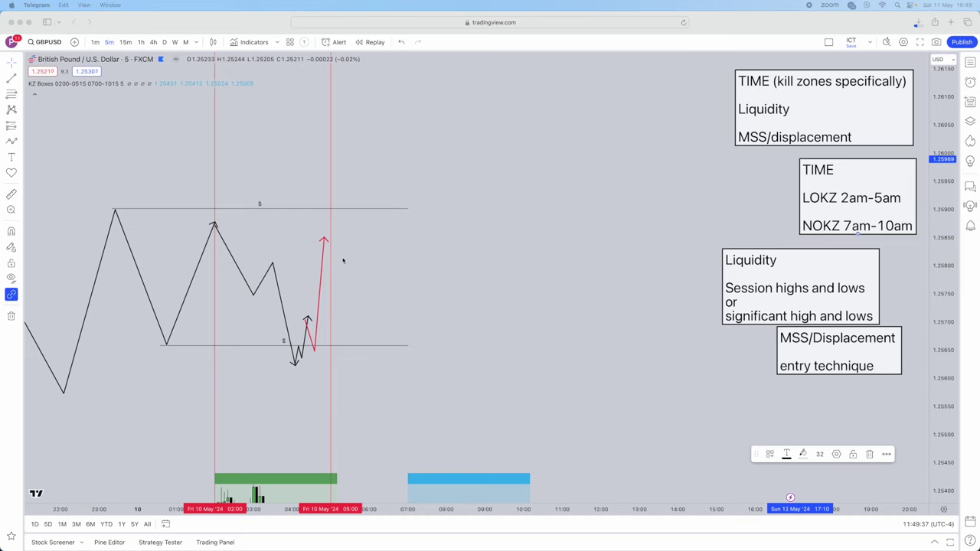
left_click(507, 276)
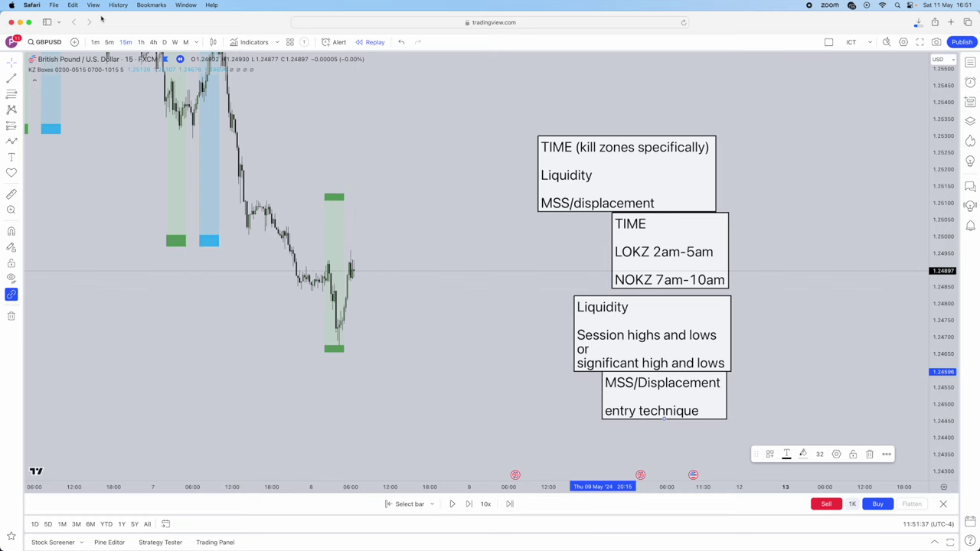
Move the TIME note between the kill-zone checklist and the Liquidity note on the 15-minute replay chart
scroll(224, 236, "right", 2)
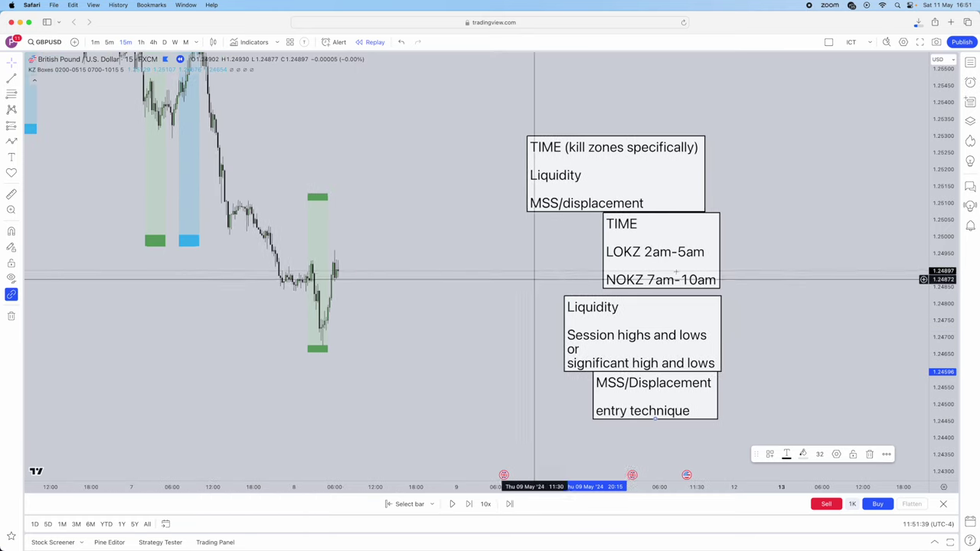
left_click(639, 255)
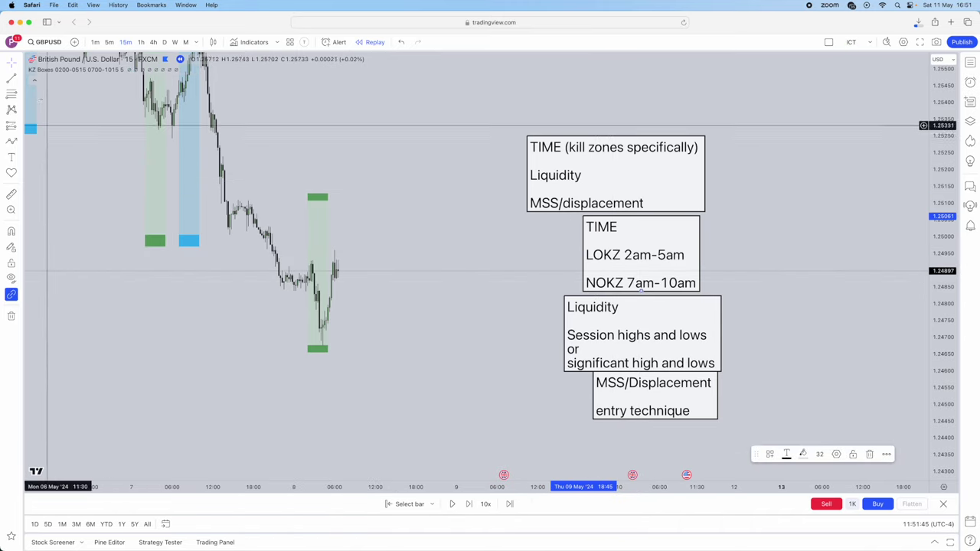
left_click(393, 265)
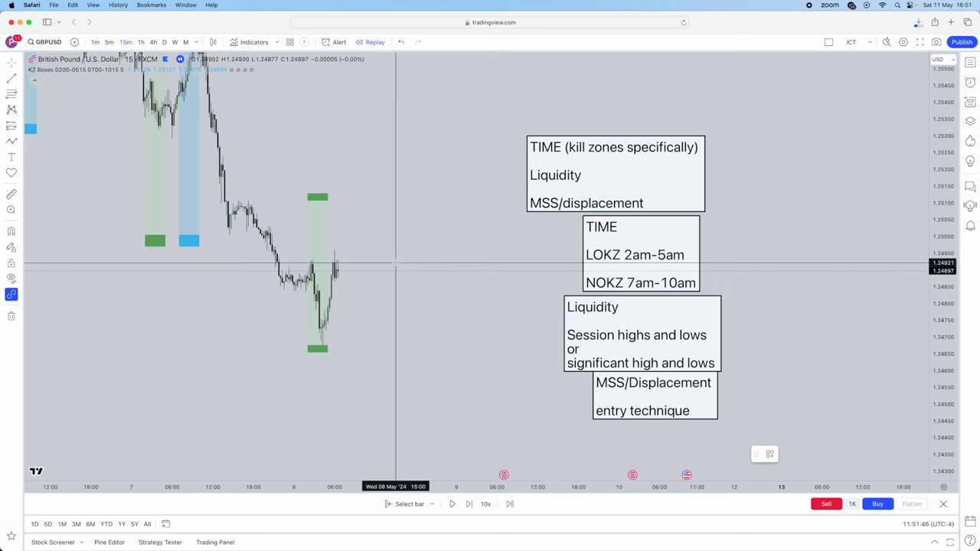
Draw horizontal trend lines rightward from the post-kill-zone high at about 1.24959 and the London kill-zone low at about 1.24675
left_click(329, 250)
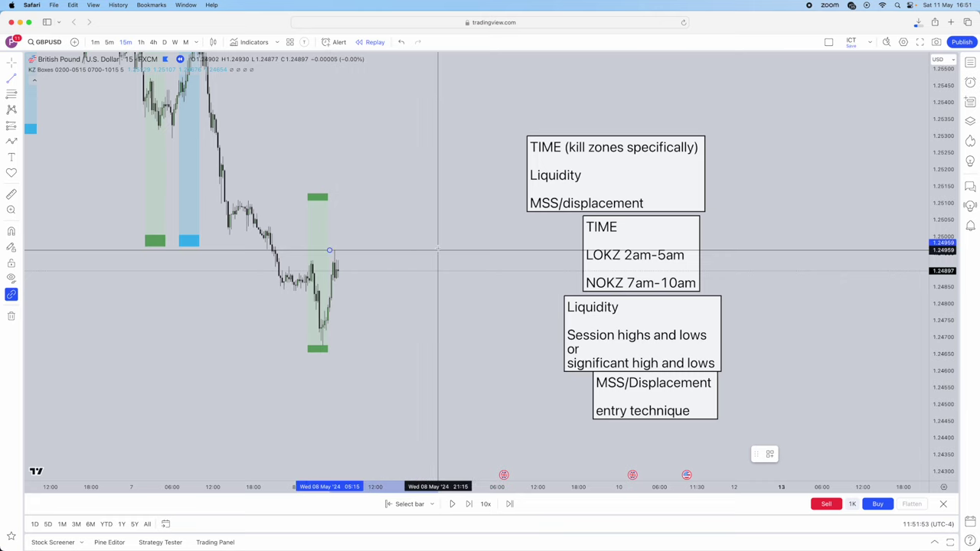
left_click(450, 250)
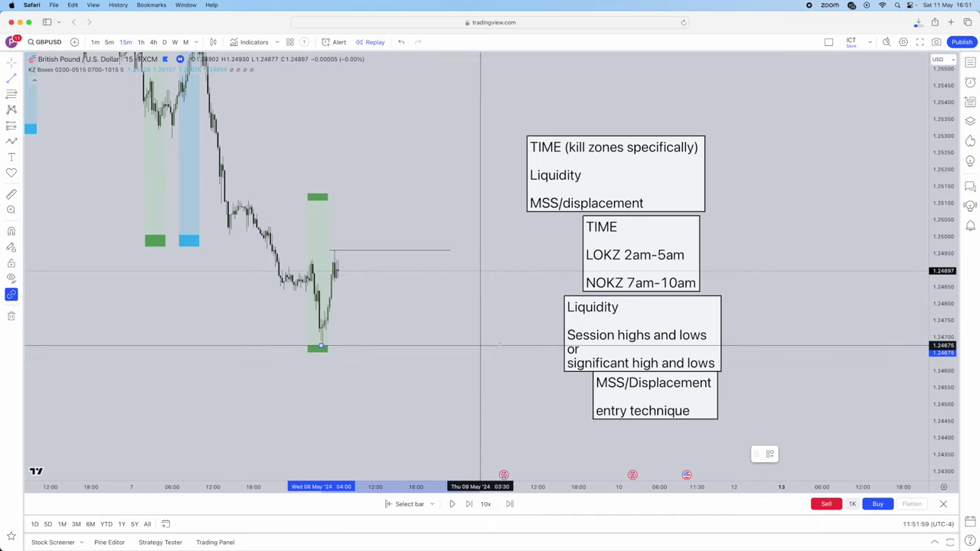
left_click(523, 346)
left_click(321, 347)
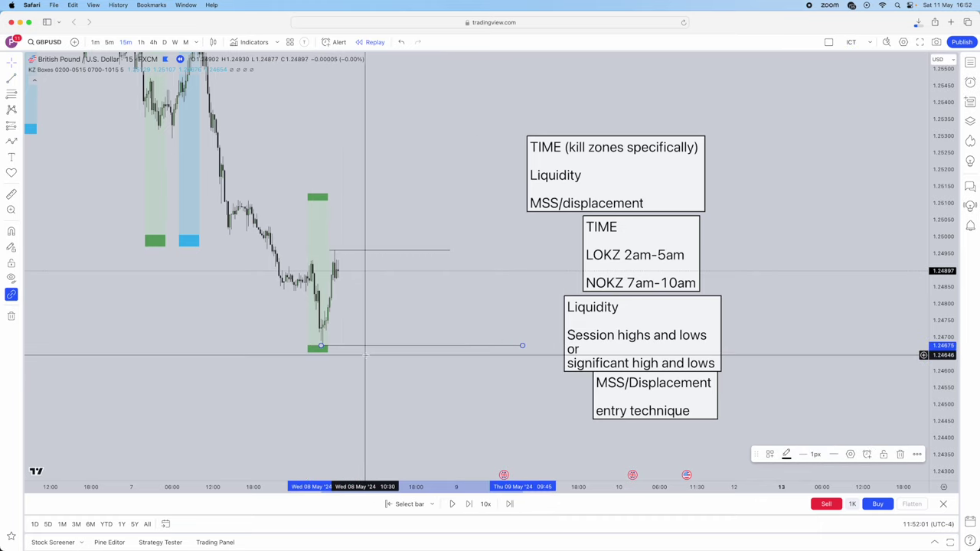
Apply the saved "liquidity" template to both the low and high trend lines so they carry a $ label
double_click(369, 347)
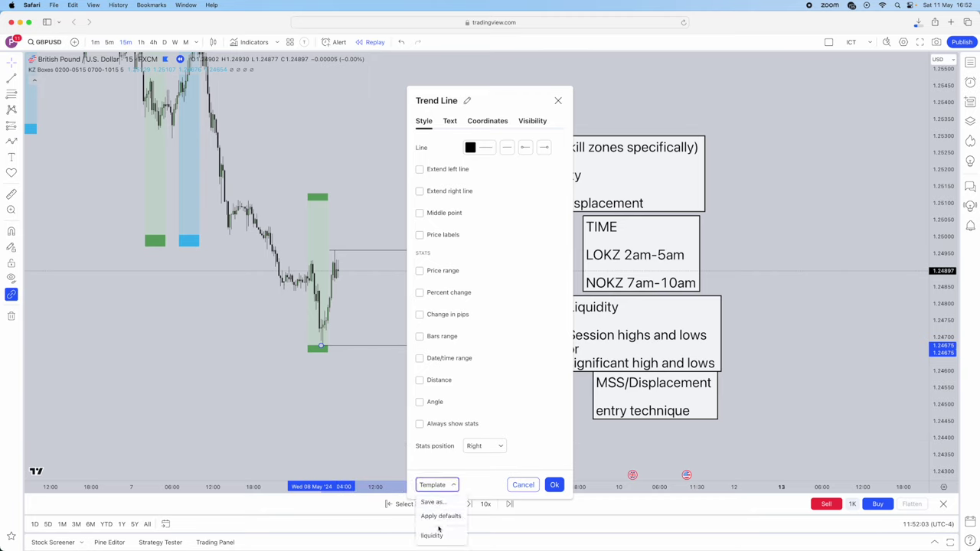
left_click(435, 535)
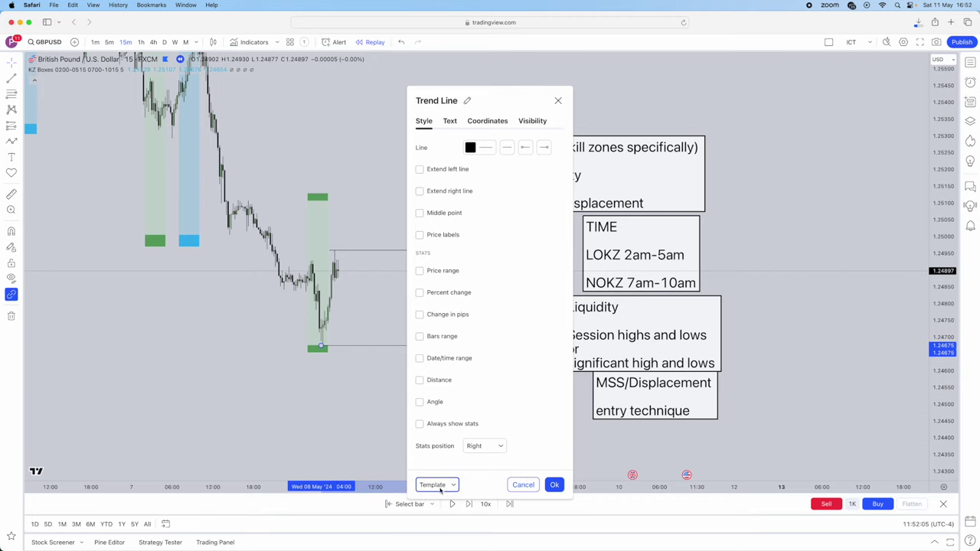
left_click(435, 536)
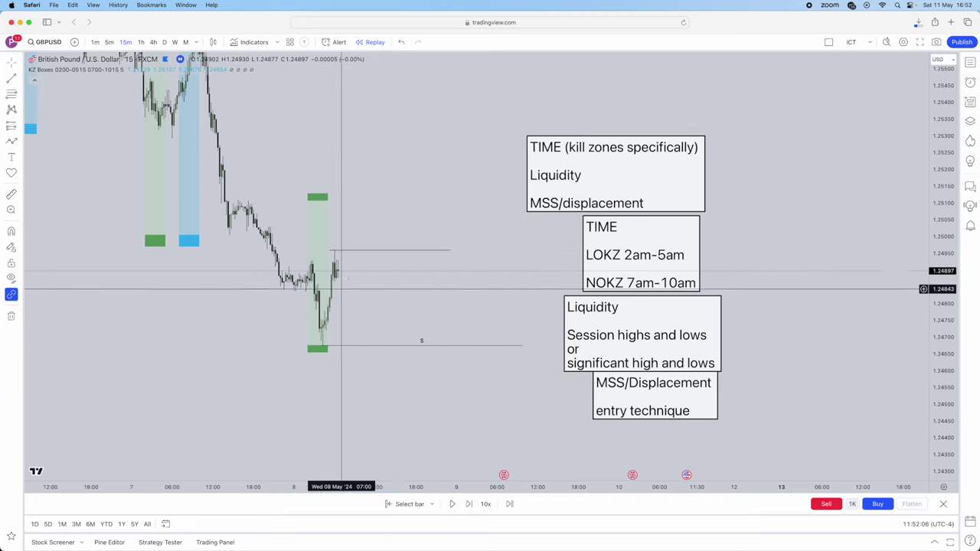
double_click(364, 251)
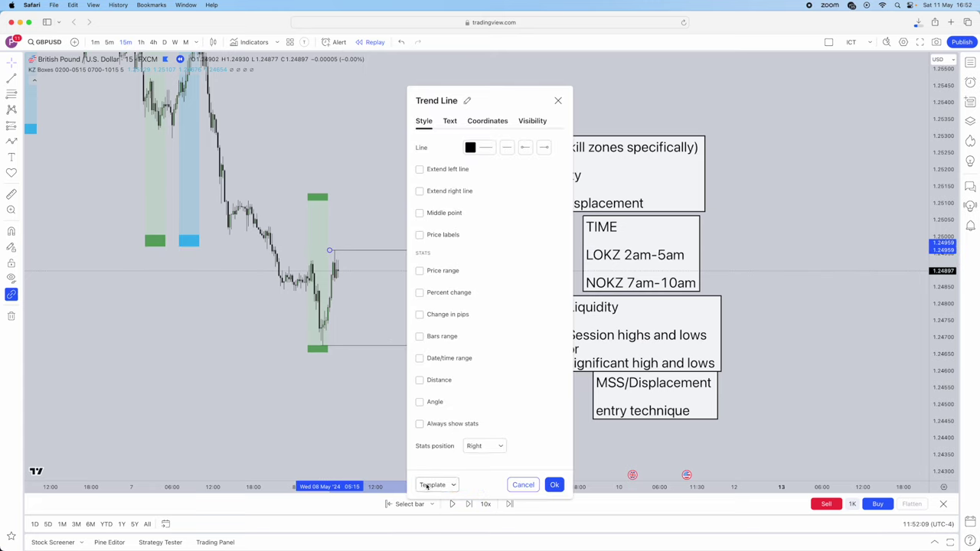
left_click(434, 534)
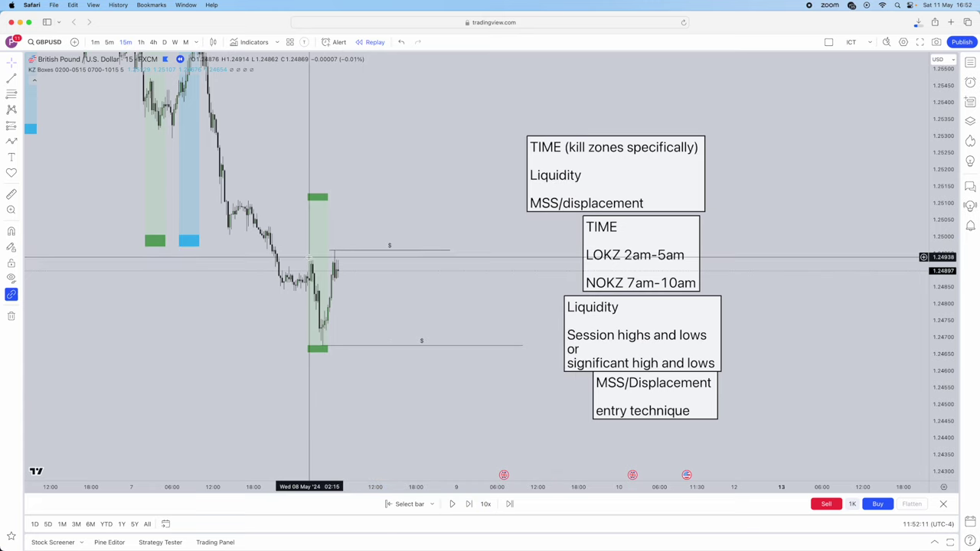
Advance the replay bar by bar into the New York kill zone and switch the chart to the 5-minute timeframe
left_click(467, 504)
left_click(467, 504)
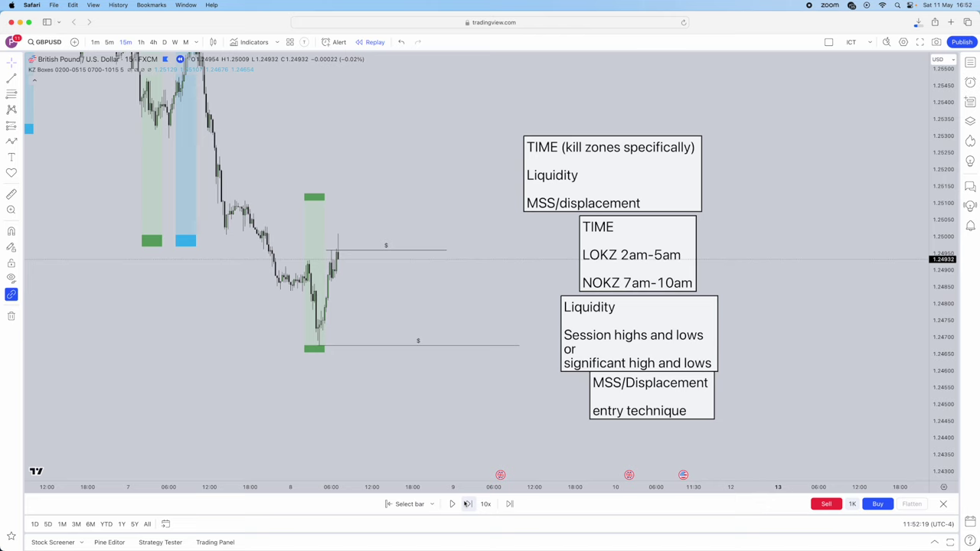
left_click(467, 504)
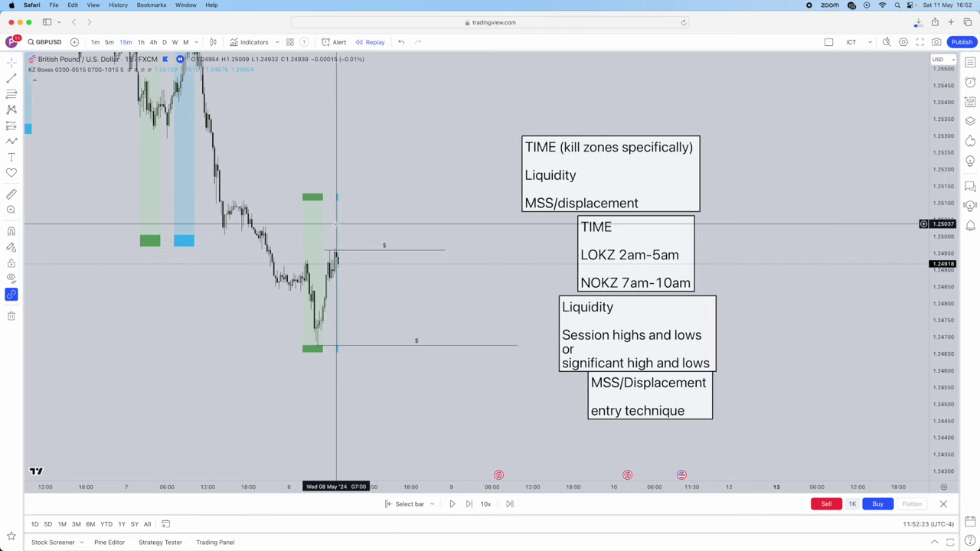
left_click(109, 43)
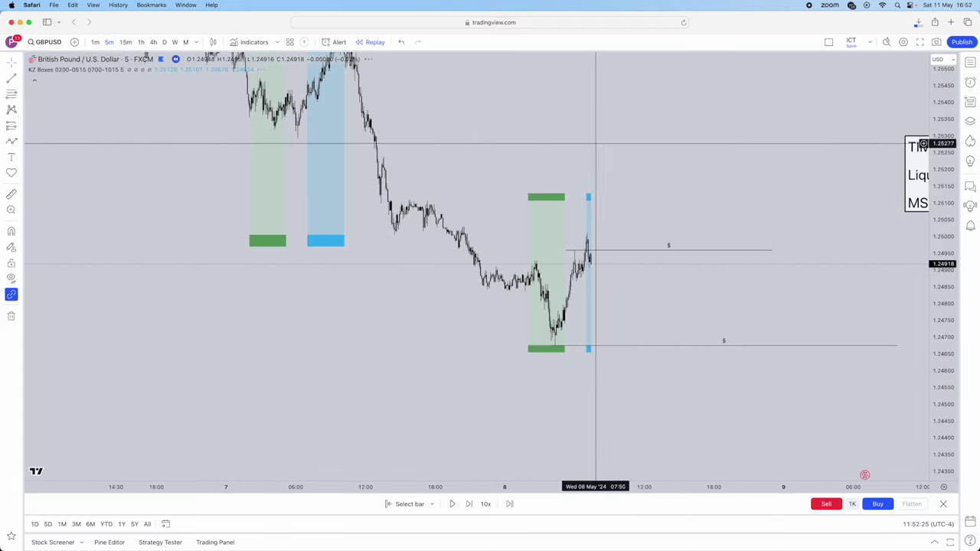
Move the TIME, Liquidity and MSS/Displacement notes leftward into a stack beneath the kill-zone checklist on the 5-minute chart
left_click_drag(704, 259, 610, 255)
left_click_drag(682, 319, 617, 321)
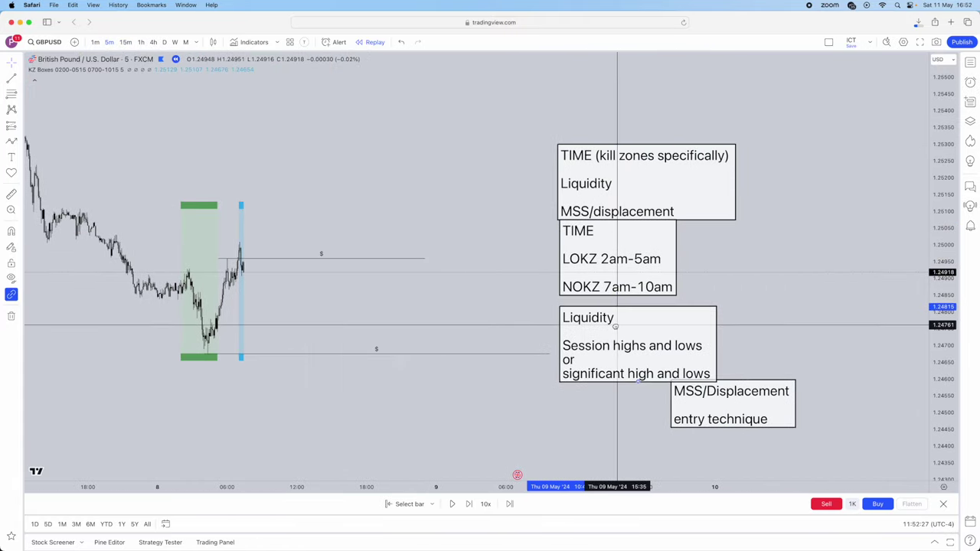
left_click_drag(709, 418, 655, 420)
scroll(655, 419, "right", 3)
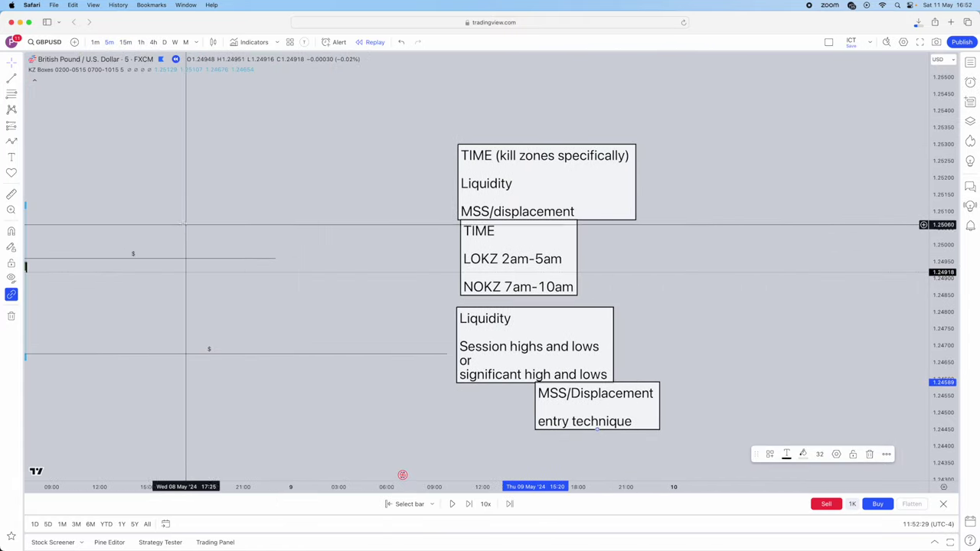
left_click_drag(186, 226, 400, 212)
scroll(409, 209, "left", 3)
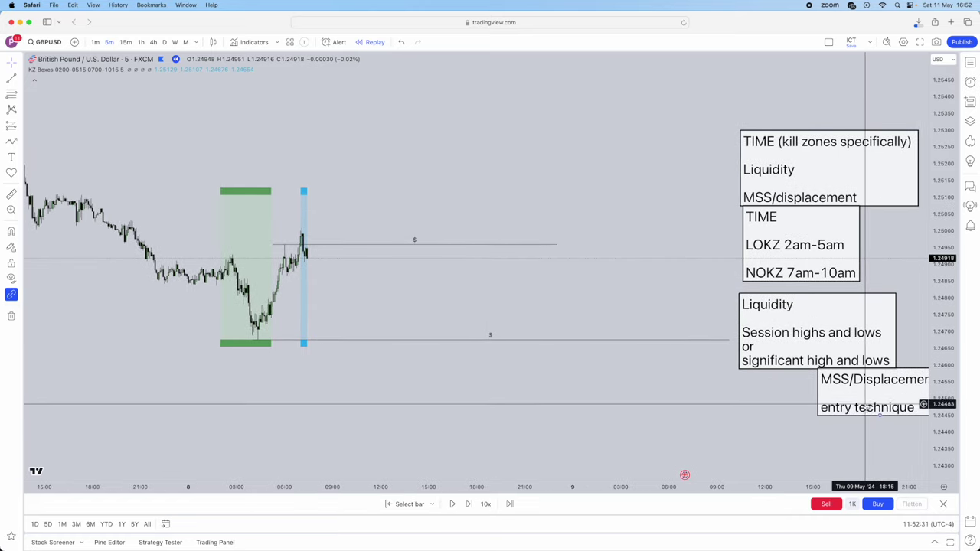
left_click_drag(865, 391, 795, 395)
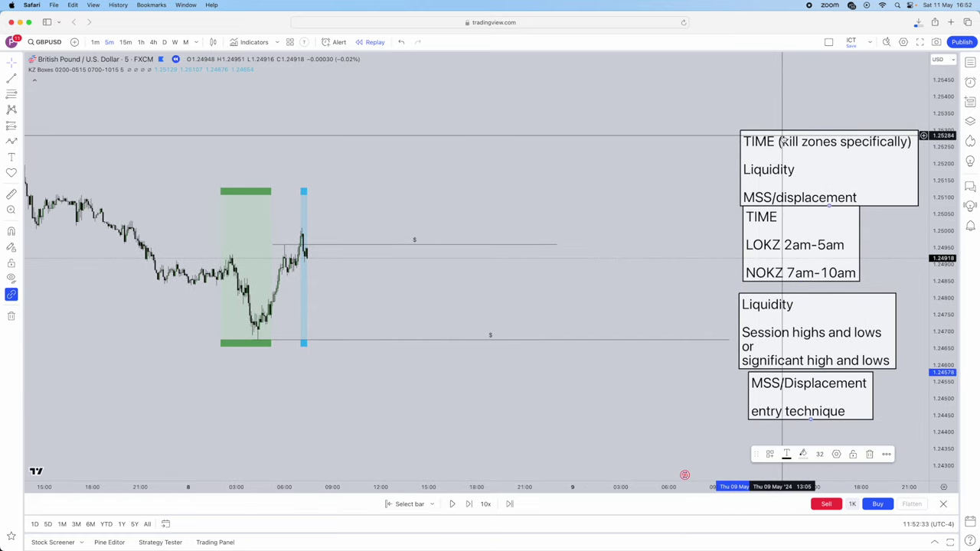
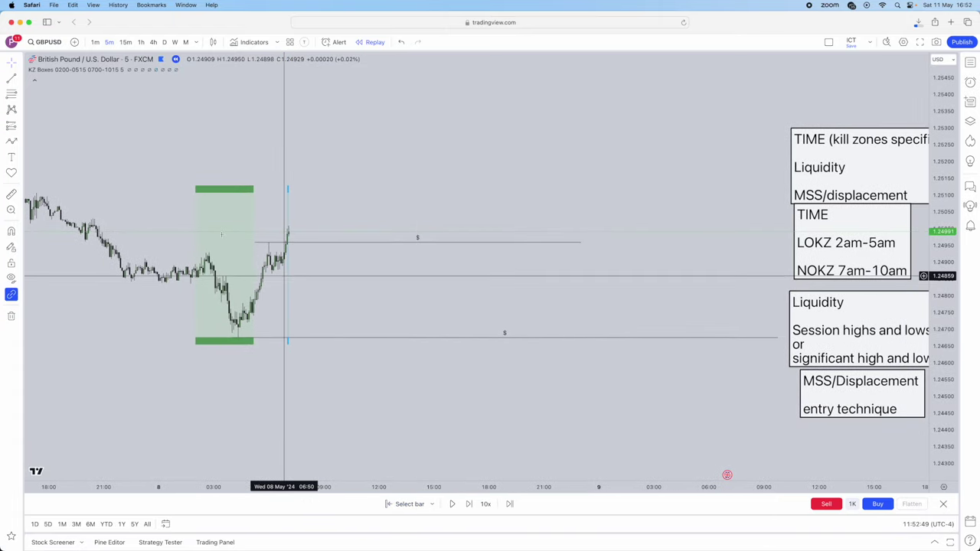
Mark the swing low just before the 07:00 rally with a short horizontal trend line at about 1.24889
left_click(12, 64)
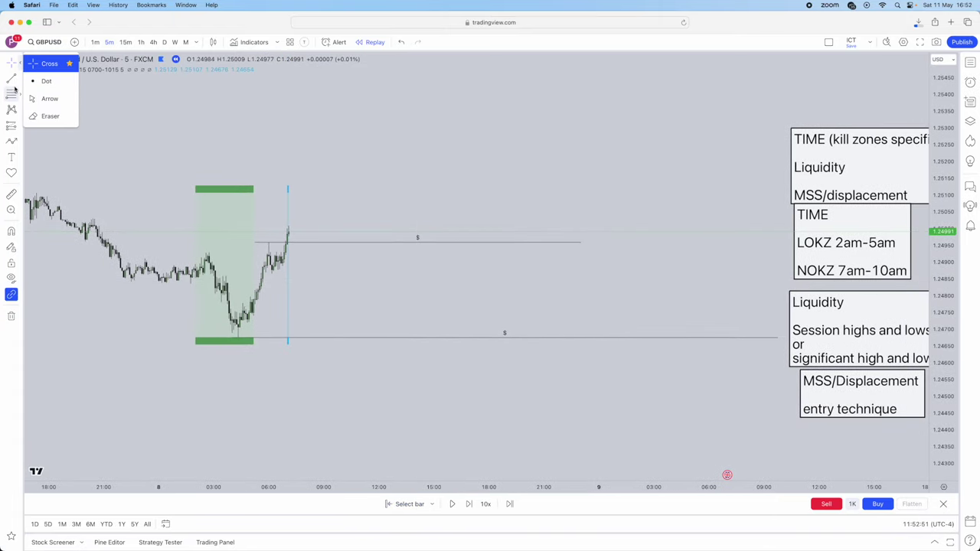
left_click(46, 98)
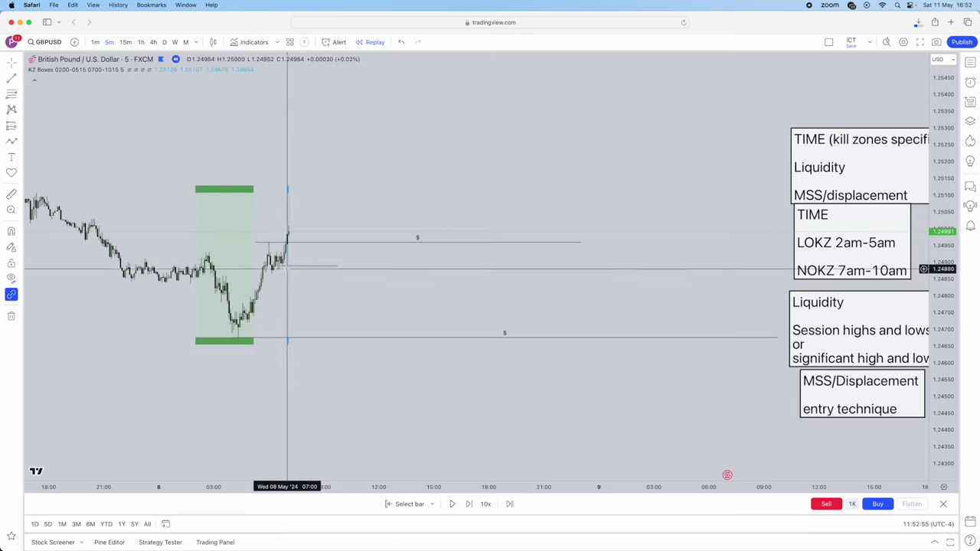
scroll(284, 266, "up", 3)
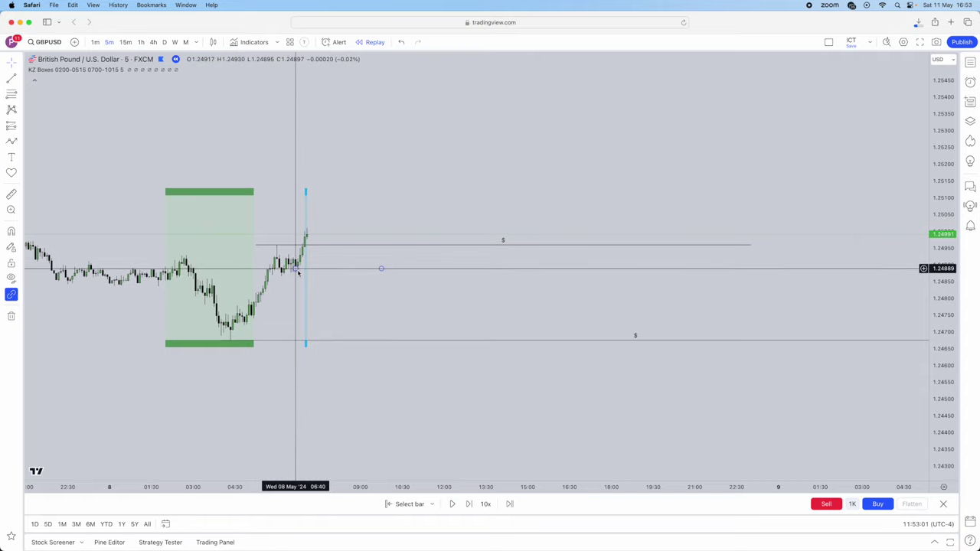
scroll(729, 285, "down", 1)
Move the checklist, TIME, Liquidity and MSS/Displacement notes leftward, closer to the 5-minute candles
scroll(730, 286, "right", 5)
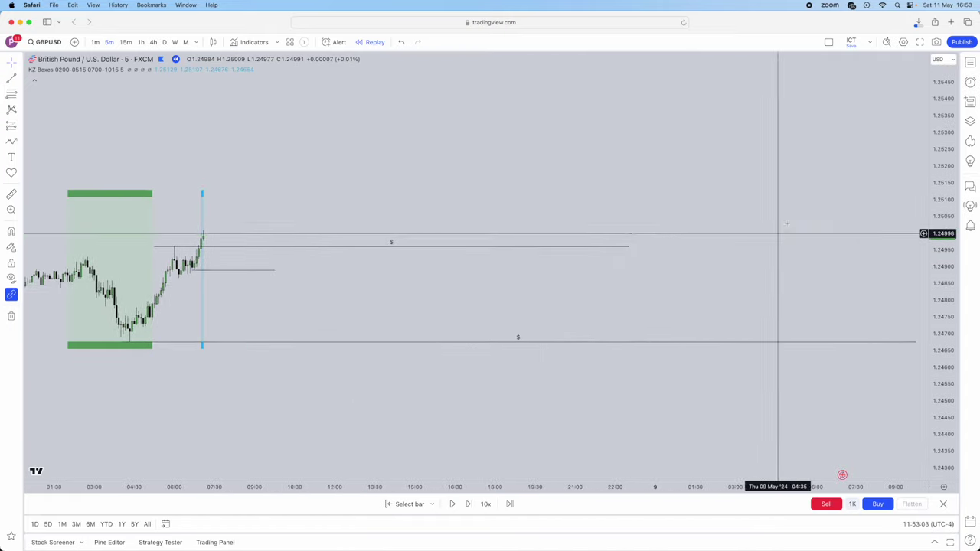
left_click_drag(894, 167, 509, 162)
left_click_drag(923, 265, 616, 272)
left_click_drag(888, 322, 621, 325)
left_click_drag(900, 390, 537, 404)
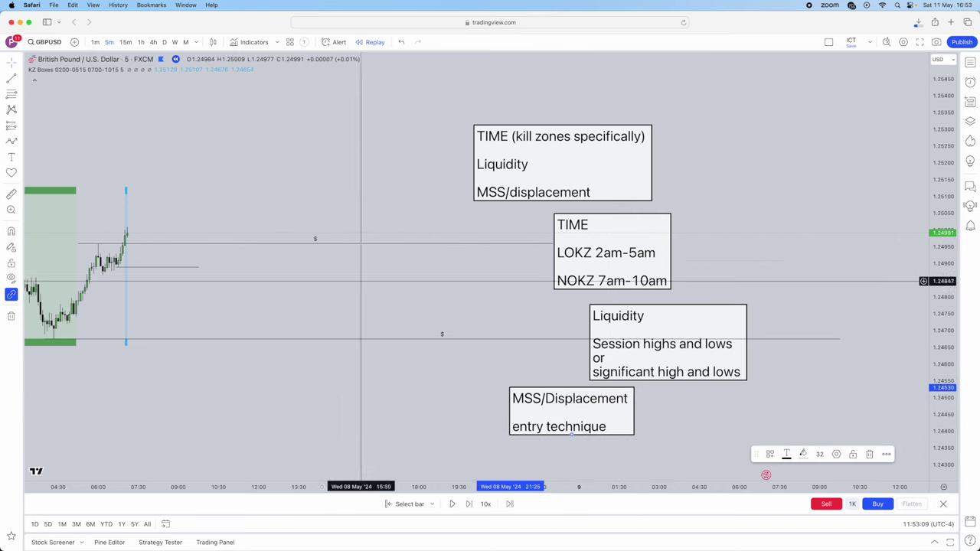
scroll(423, 229, "down", 3)
scroll(308, 266, "up", 2)
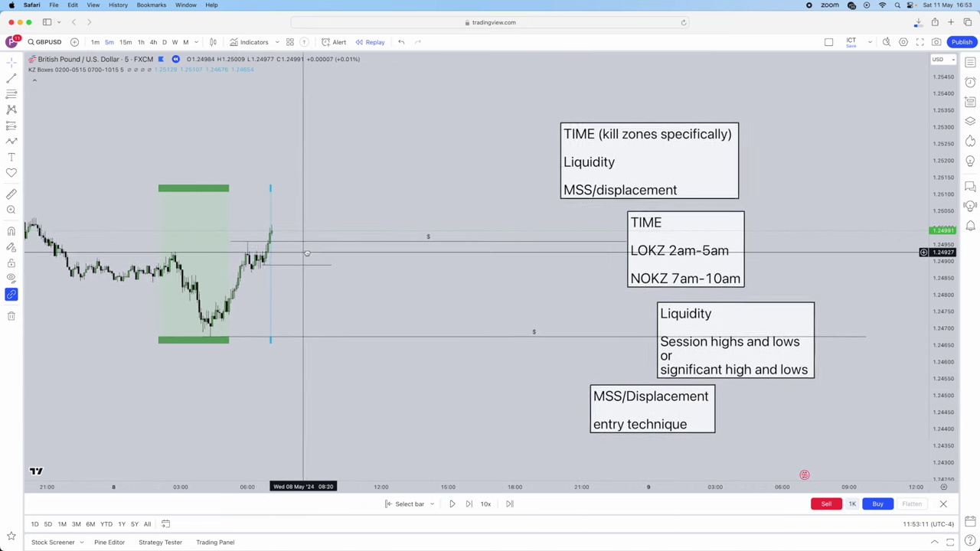
Advance the replay bar by bar past the liquidity sweep, and rewind it to the bar before price drops to the short line
left_click(469, 504)
left_click(469, 504)
left_click(469, 504)
left_click(468, 504)
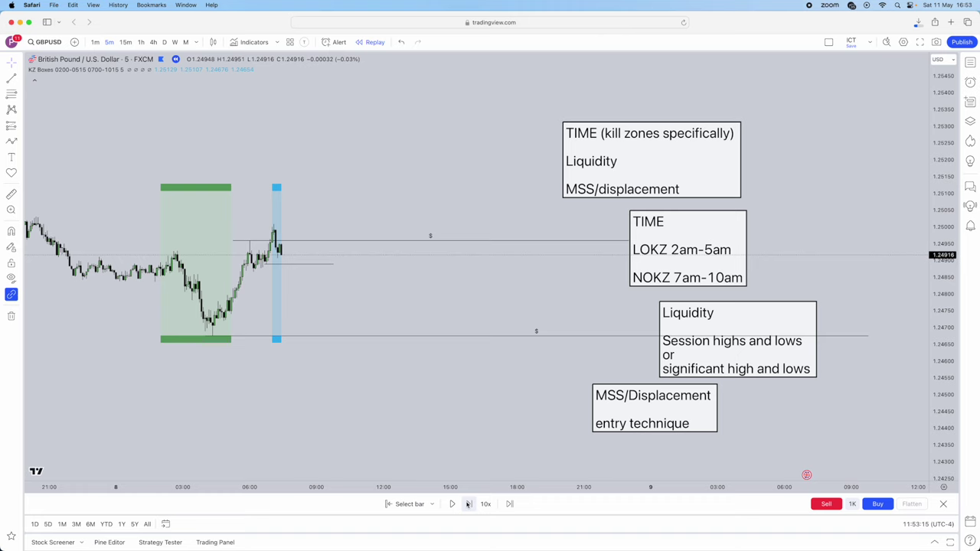
left_click(468, 504)
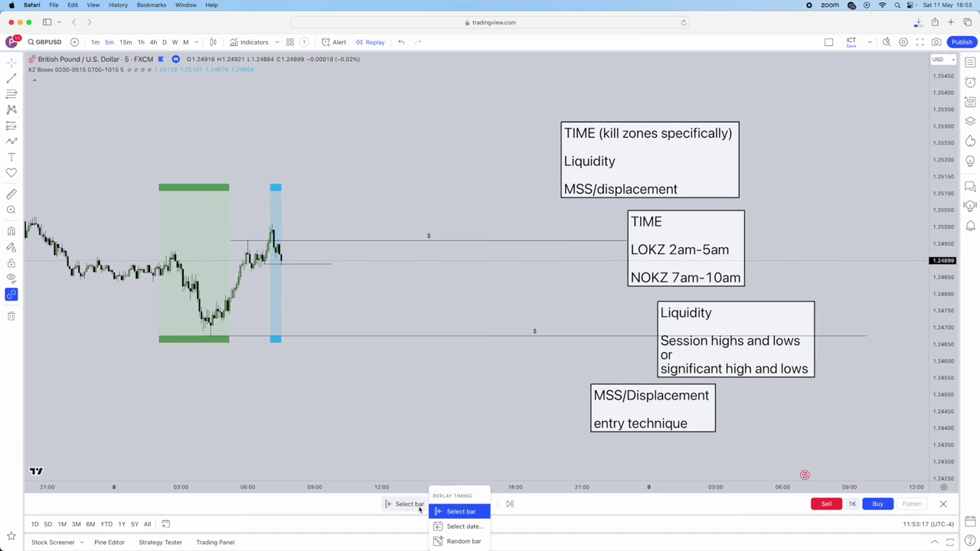
left_click(419, 507)
left_click(281, 340)
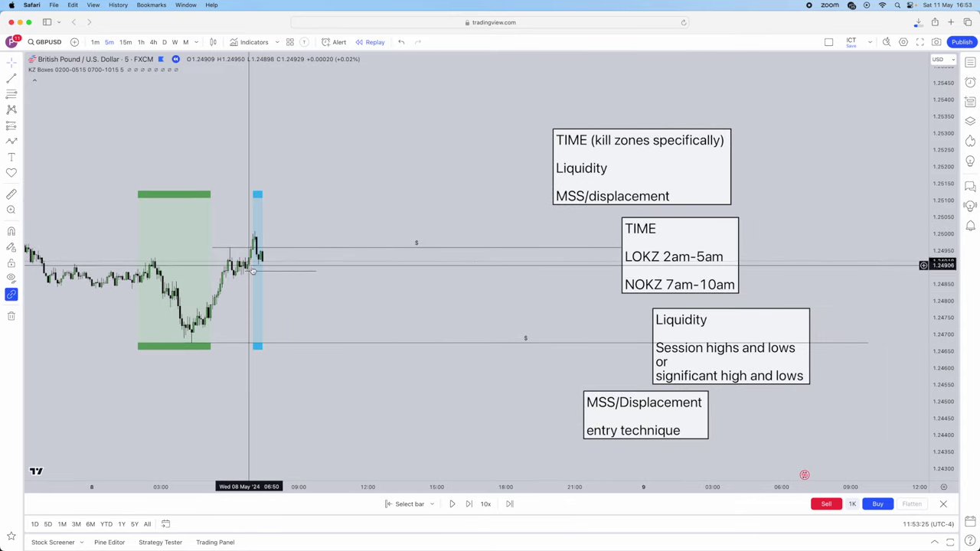
Move the short structure line to the newer swing low at about 1.24906 and advance the replay two bars
left_click_drag(263, 271, 282, 266)
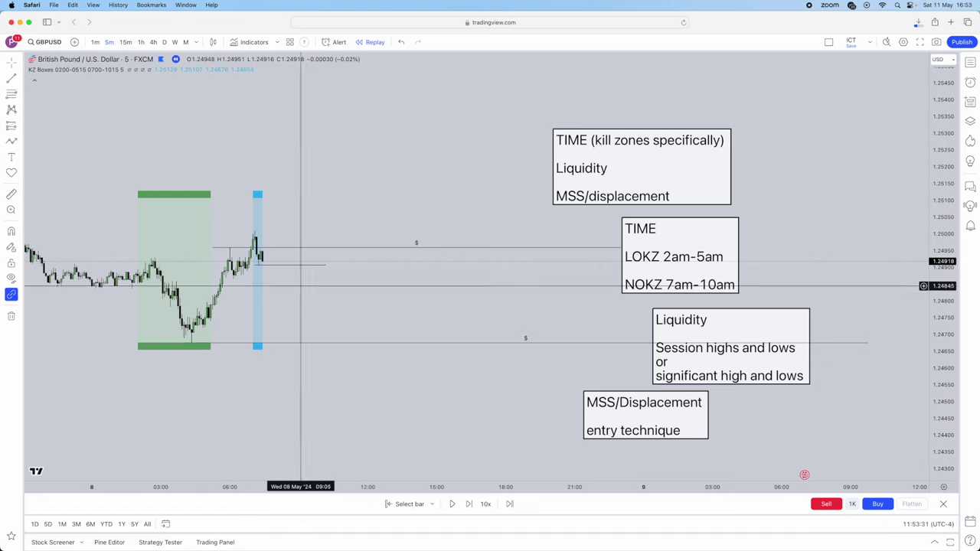
left_click(467, 504)
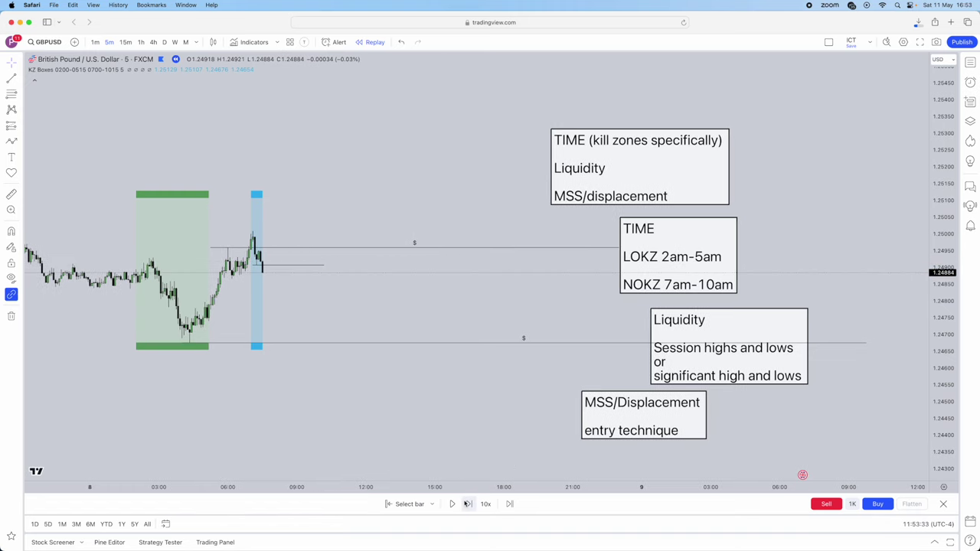
left_click(467, 504)
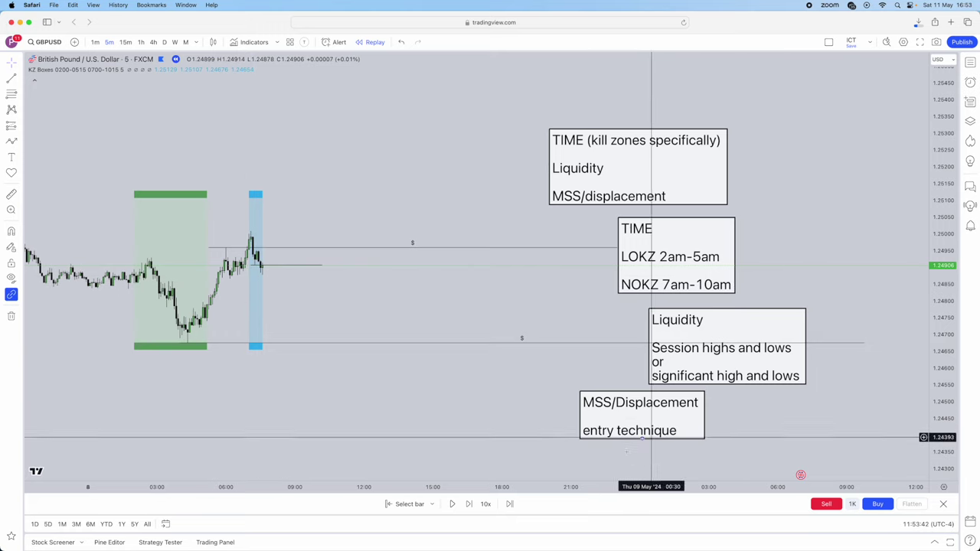
Draw a red rectangle over the gap in the drop below the swept high, from about 1.24950 to 1.24920
left_click(20, 129)
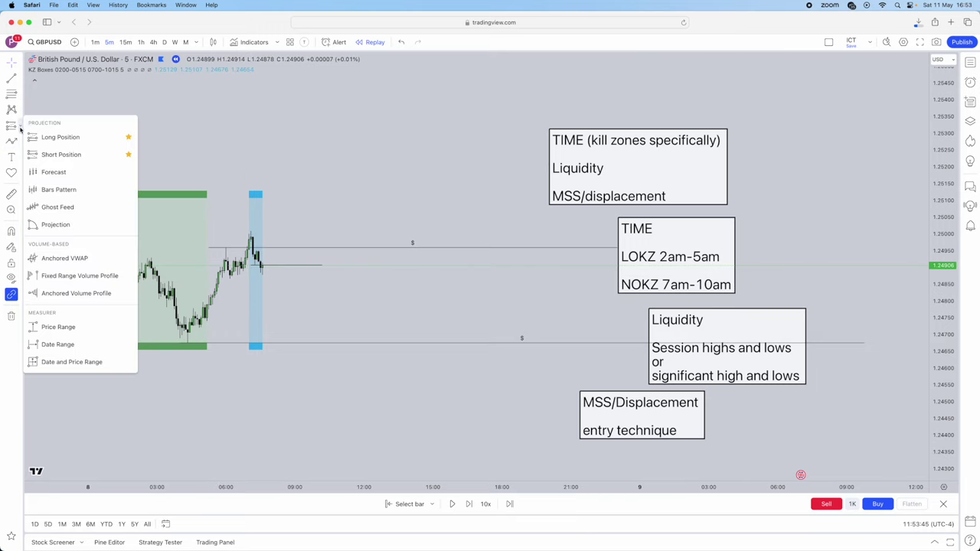
left_click(20, 143)
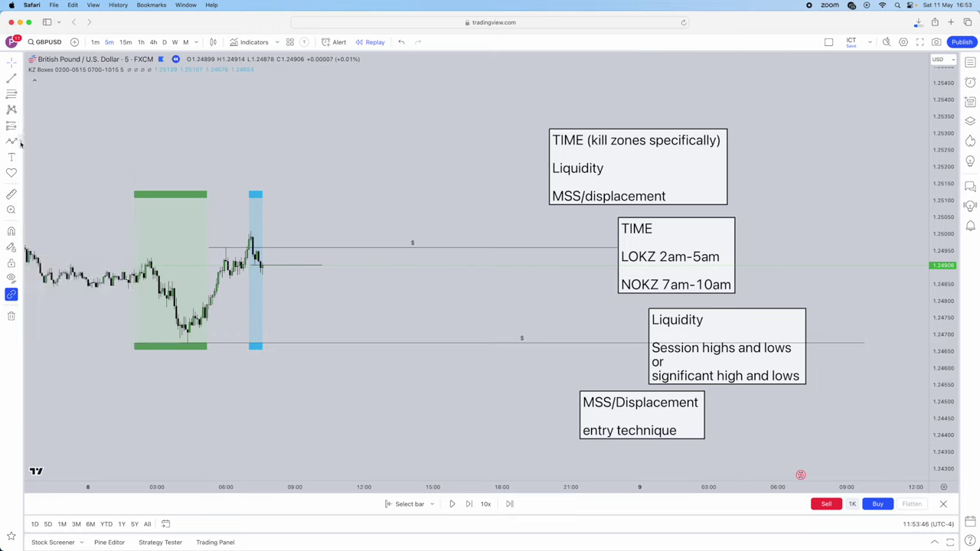
left_click(55, 290)
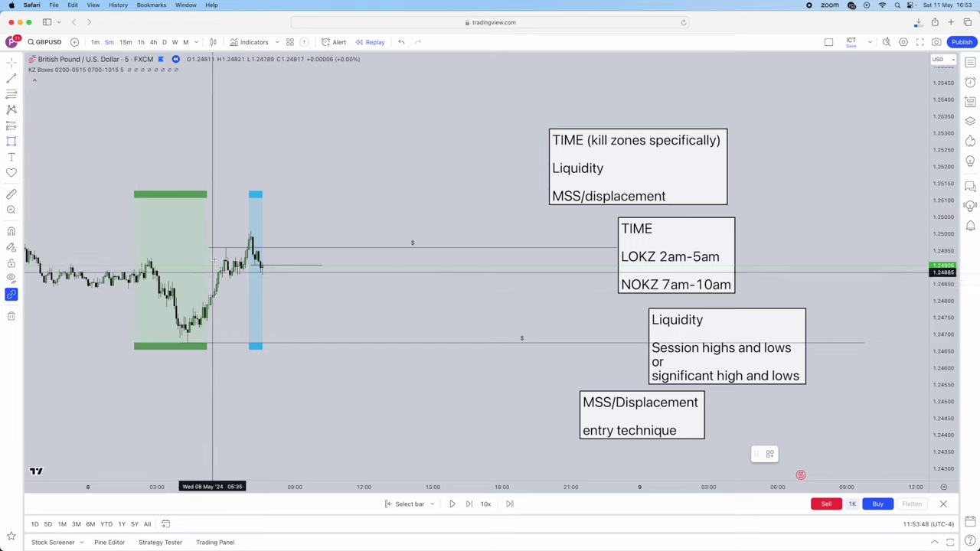
left_click(254, 250)
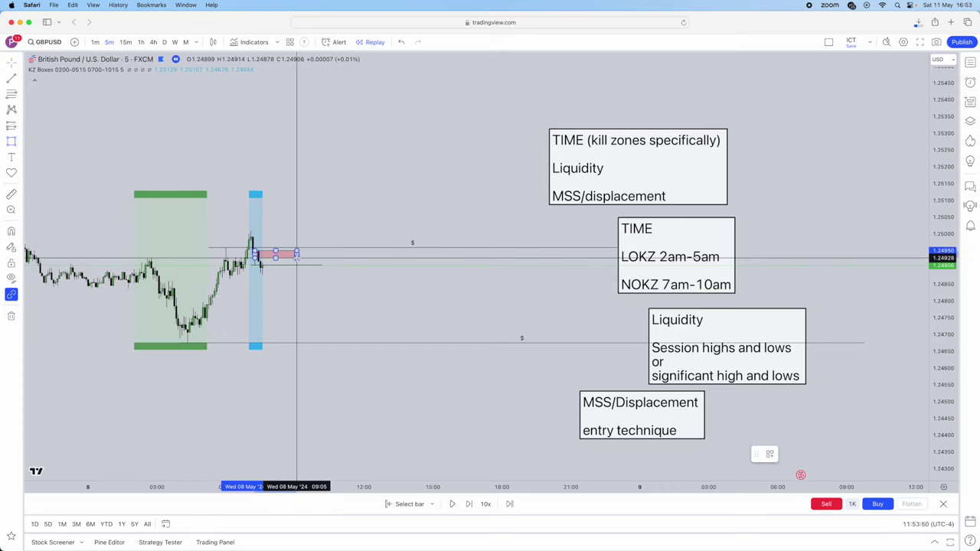
left_click(299, 260)
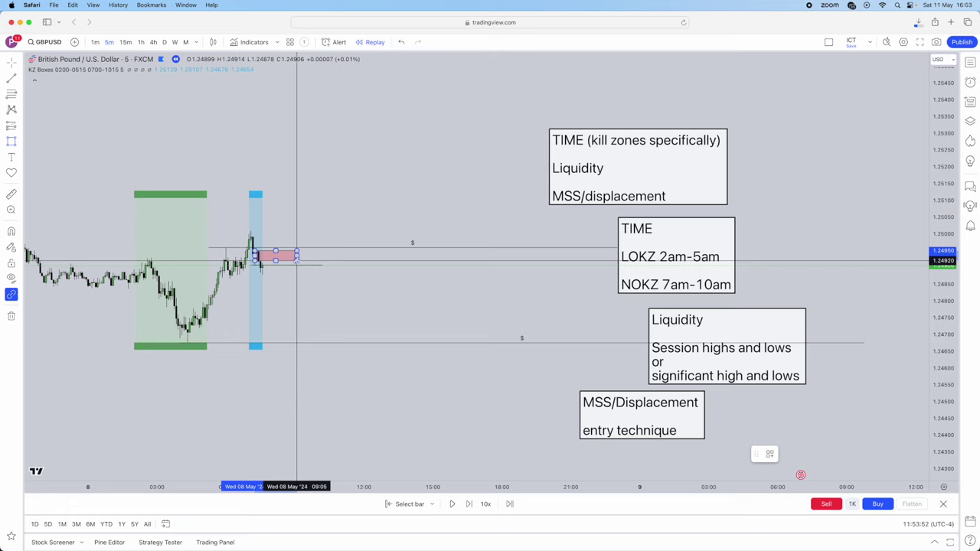
Advance the replay one bar and place a short position from 1.24921 with stop at 1.24970, target at 1.24676, narrowed to the red rectangle's width
left_click(469, 505)
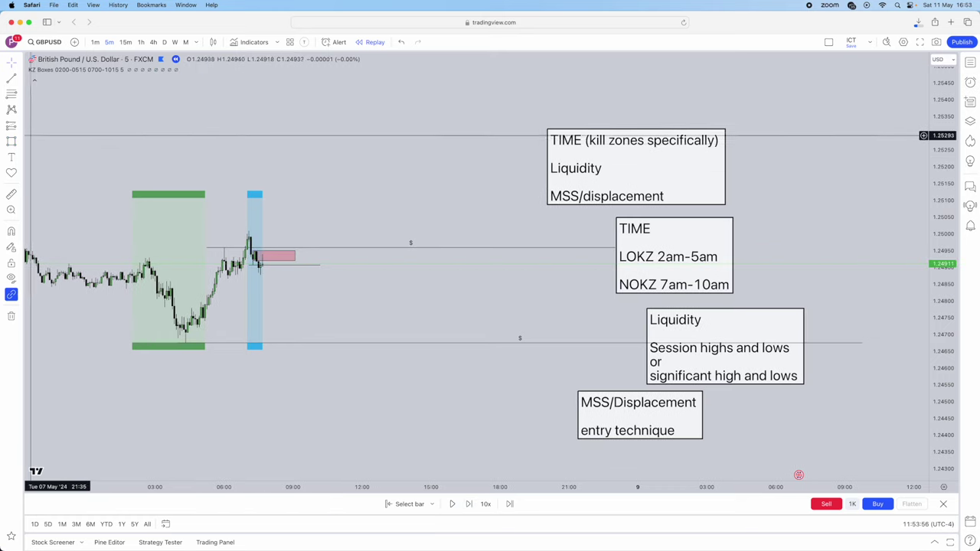
left_click(22, 124)
left_click(66, 153)
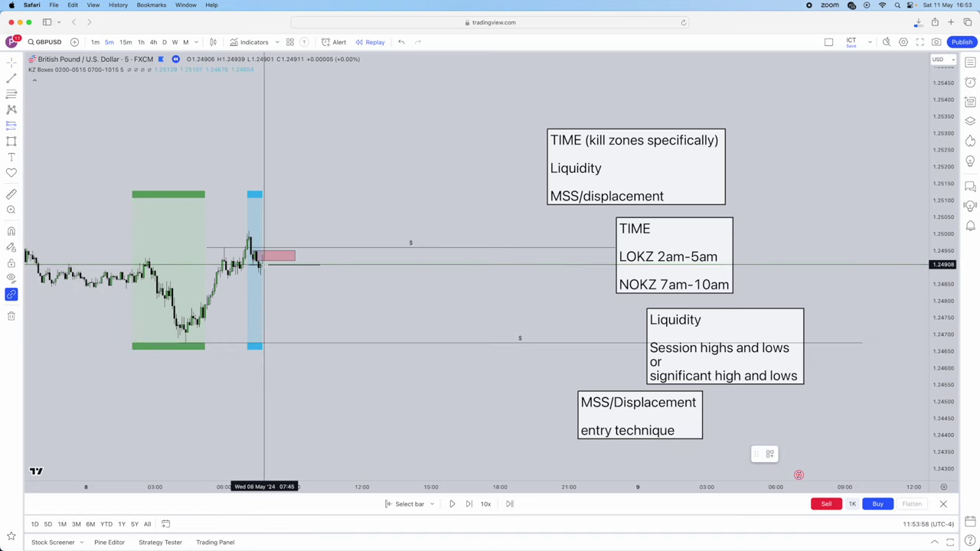
left_click(262, 261)
left_click_drag(263, 239, 263, 245)
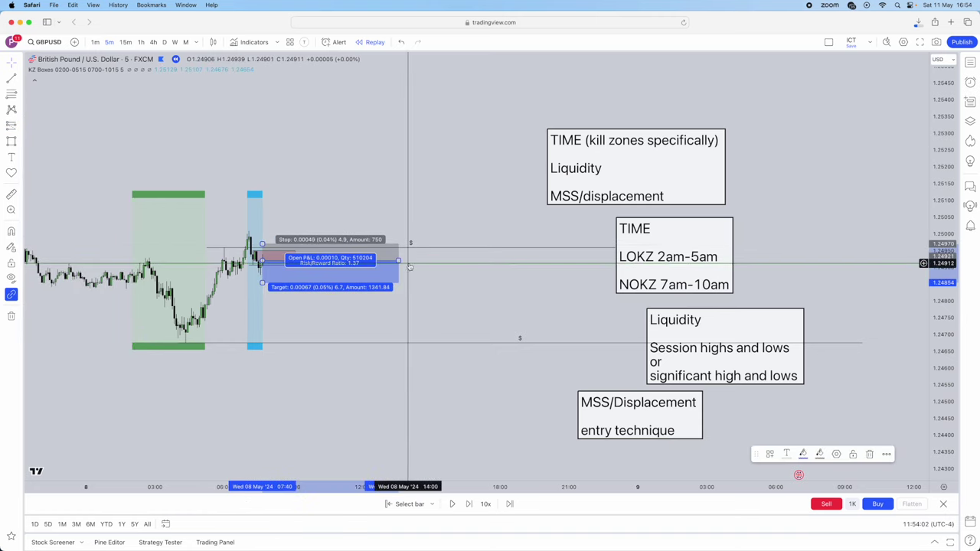
left_click_drag(398, 261, 262, 344)
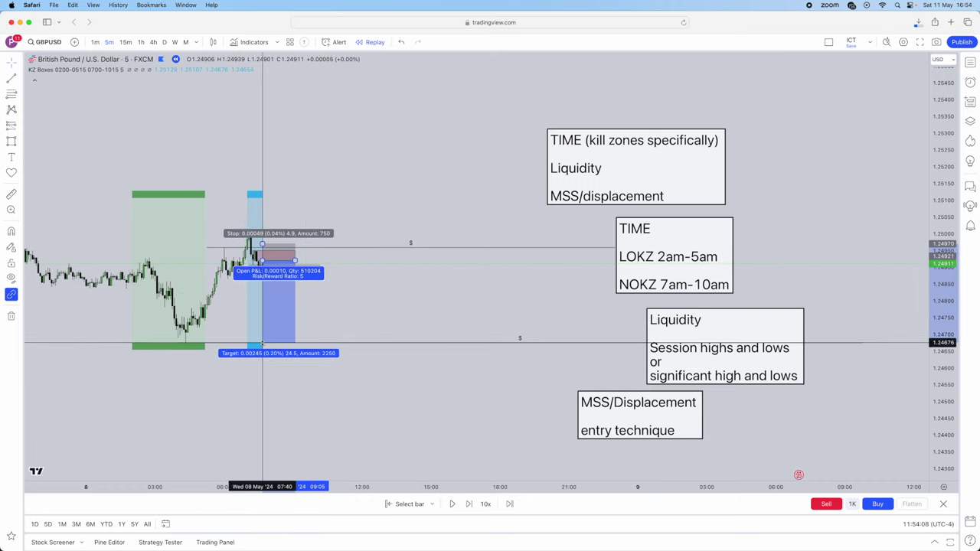
left_click(328, 322)
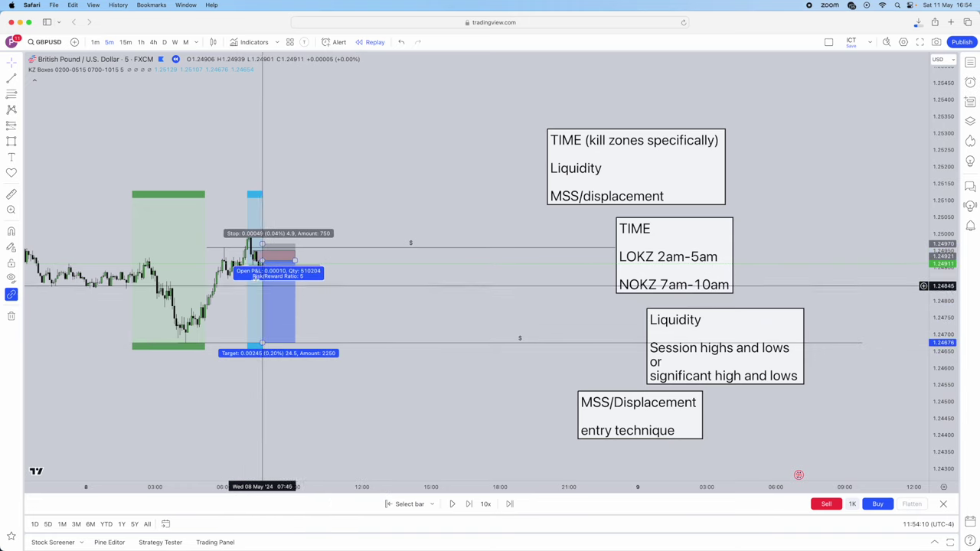
Play the replay through the short trade, pause it, and rewind to the 07:45 bar on 8 May
left_click(452, 504)
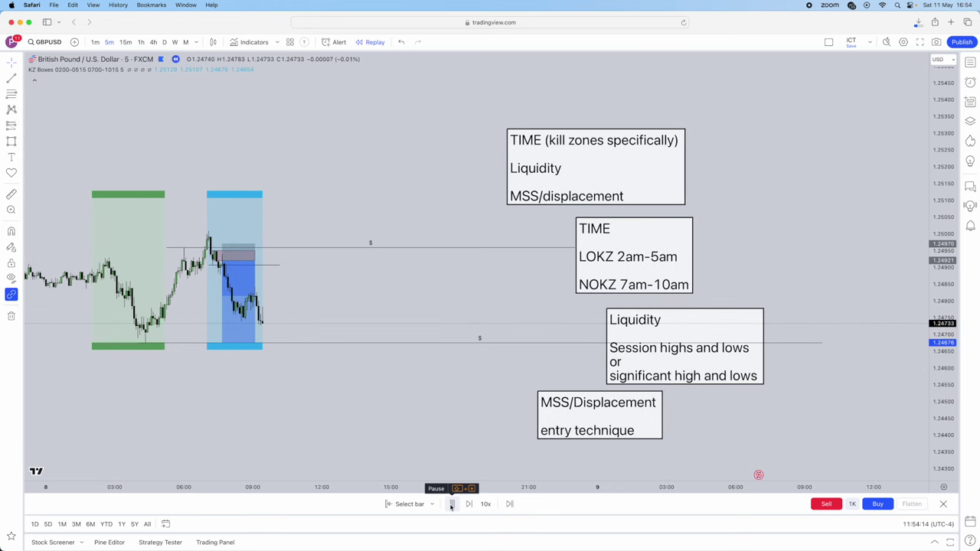
left_click(452, 504)
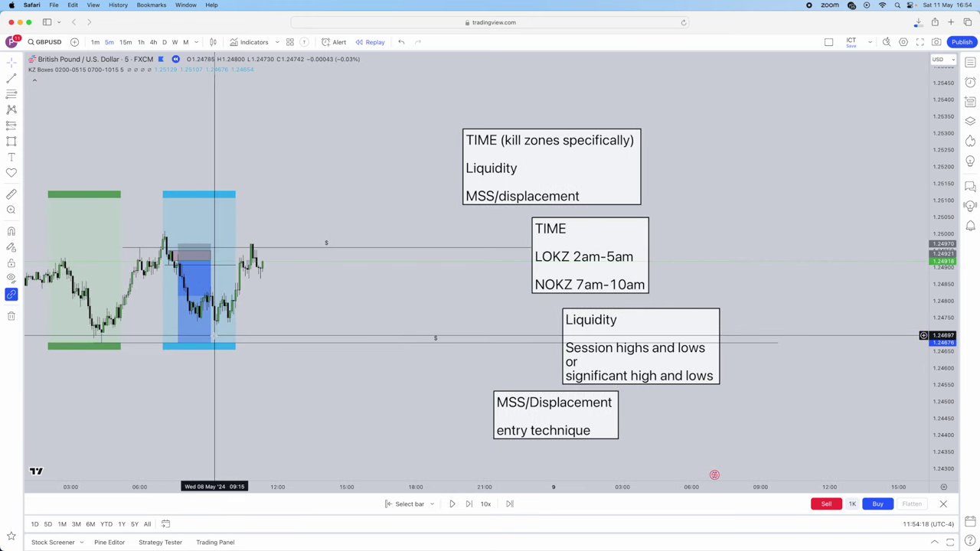
left_click(402, 504)
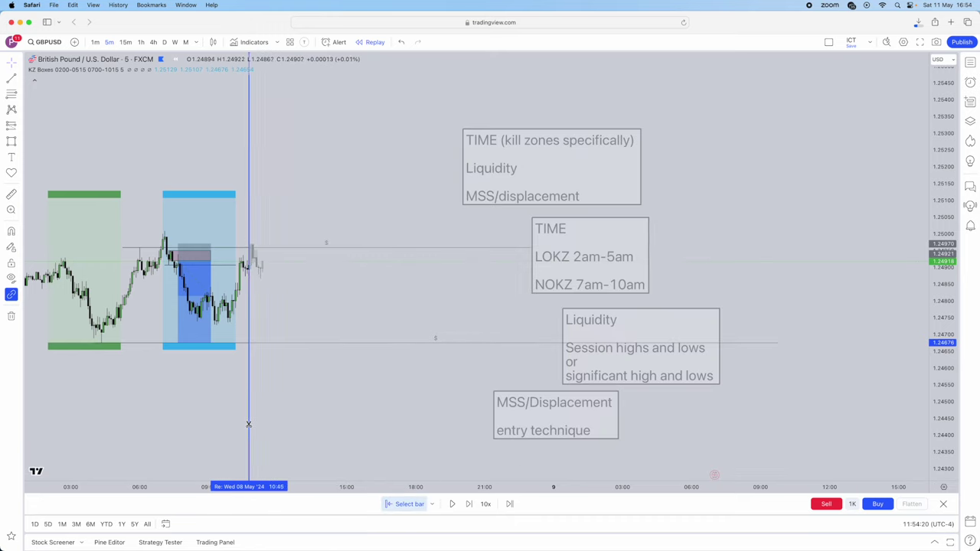
left_click(179, 411)
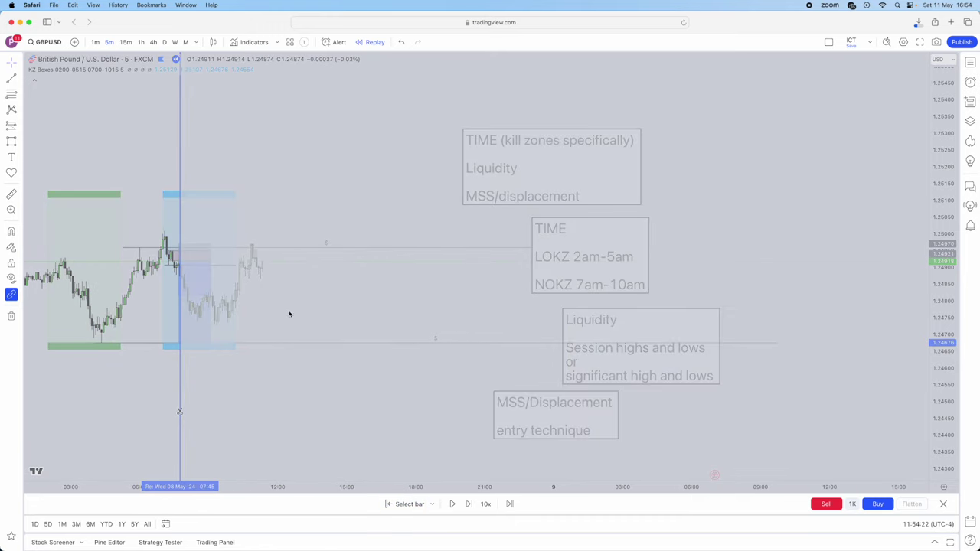
Raise the short position's target to about 1.24815 and replay the drop past that level
left_click_drag(359, 343, 363, 296)
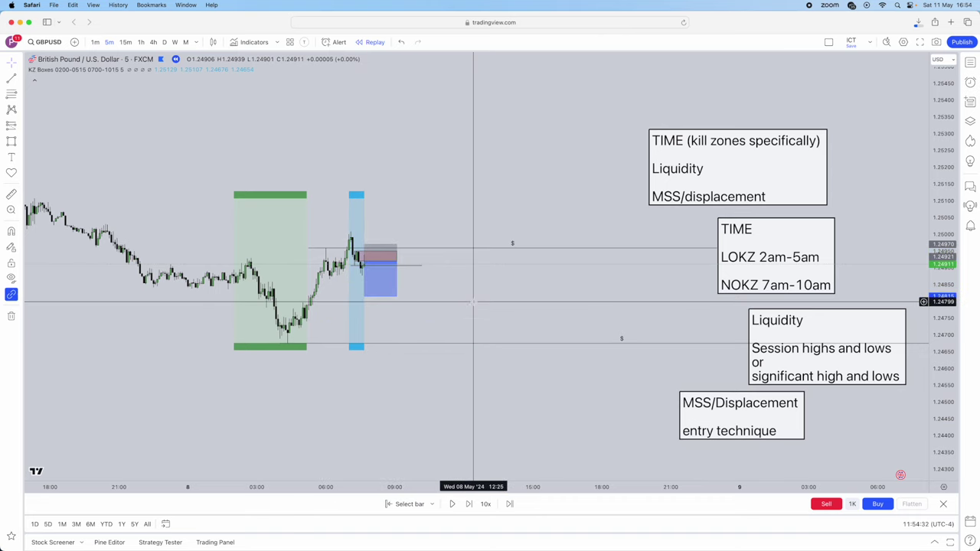
left_click(453, 504)
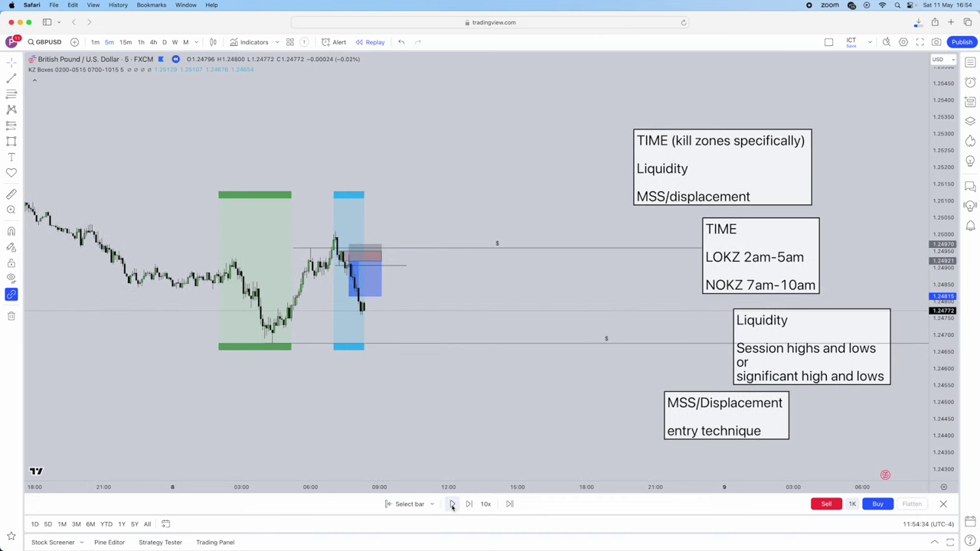